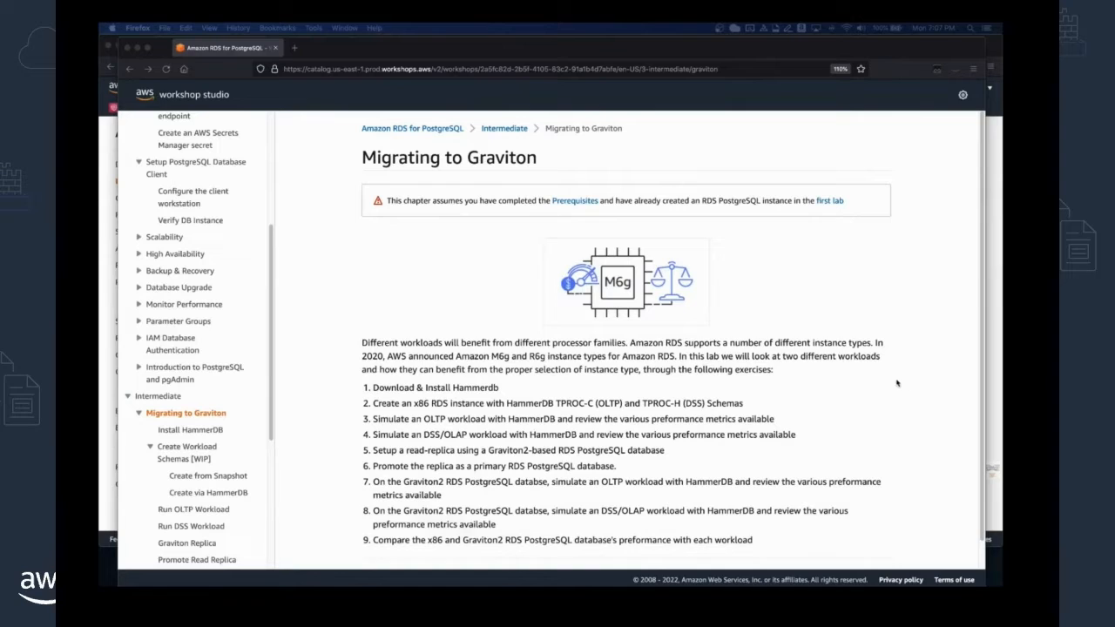
# Open the workshop's Prerequisites separately and review the instructions for creating a lab environment using AWS CloudFormation.
pyautogui.keyDown('super'); pyautogui.click(575, 202); pyautogui.keyUp('super')
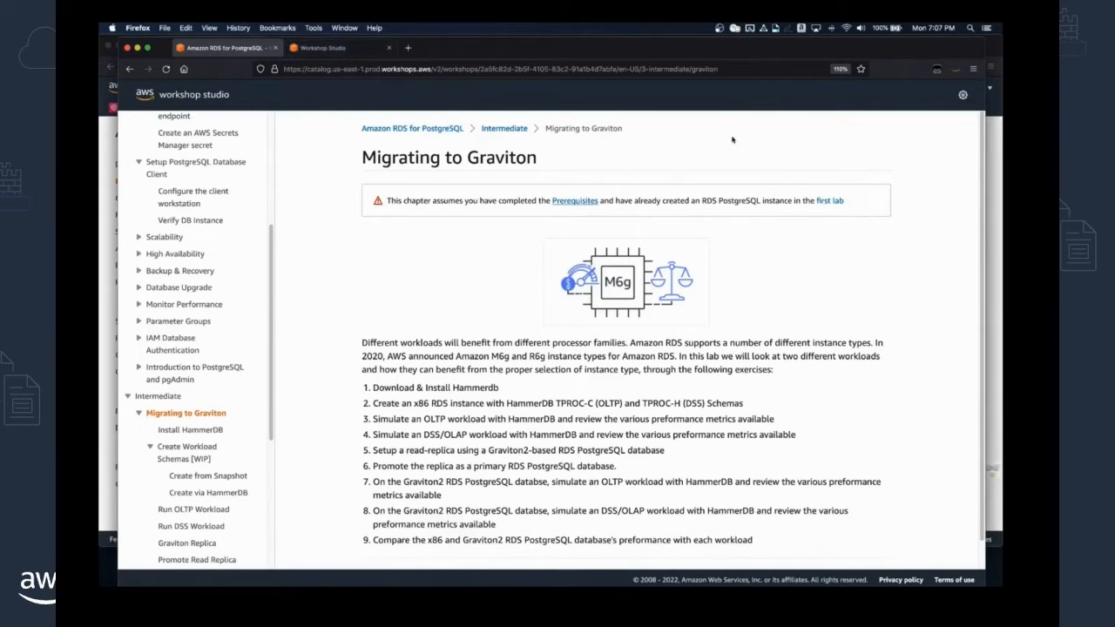
pyautogui.click(329, 51)
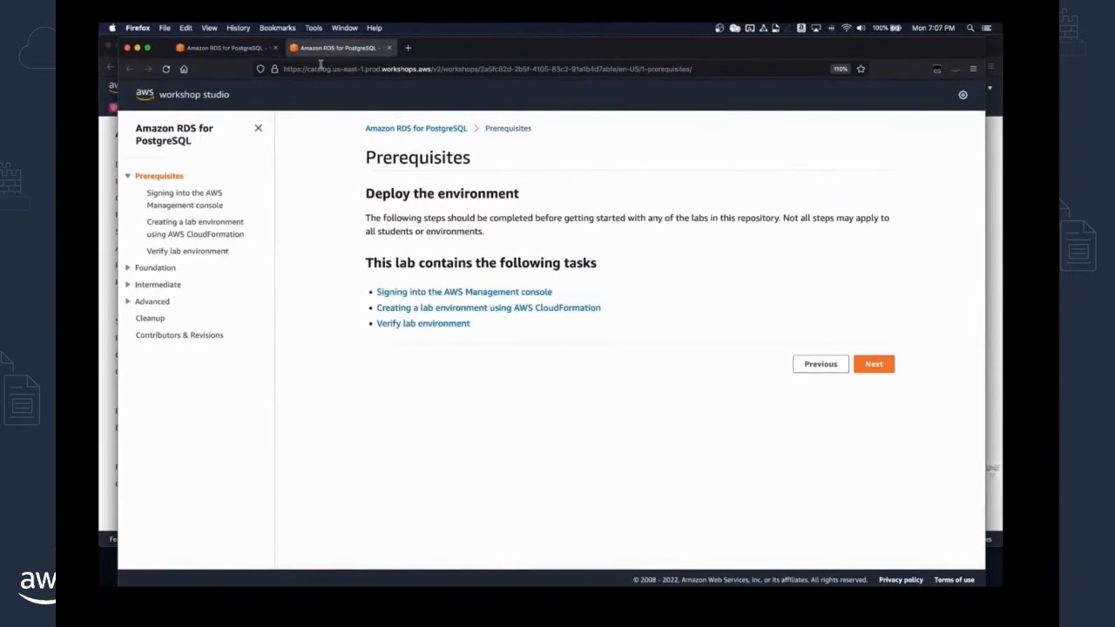
pyautogui.click(513, 311)
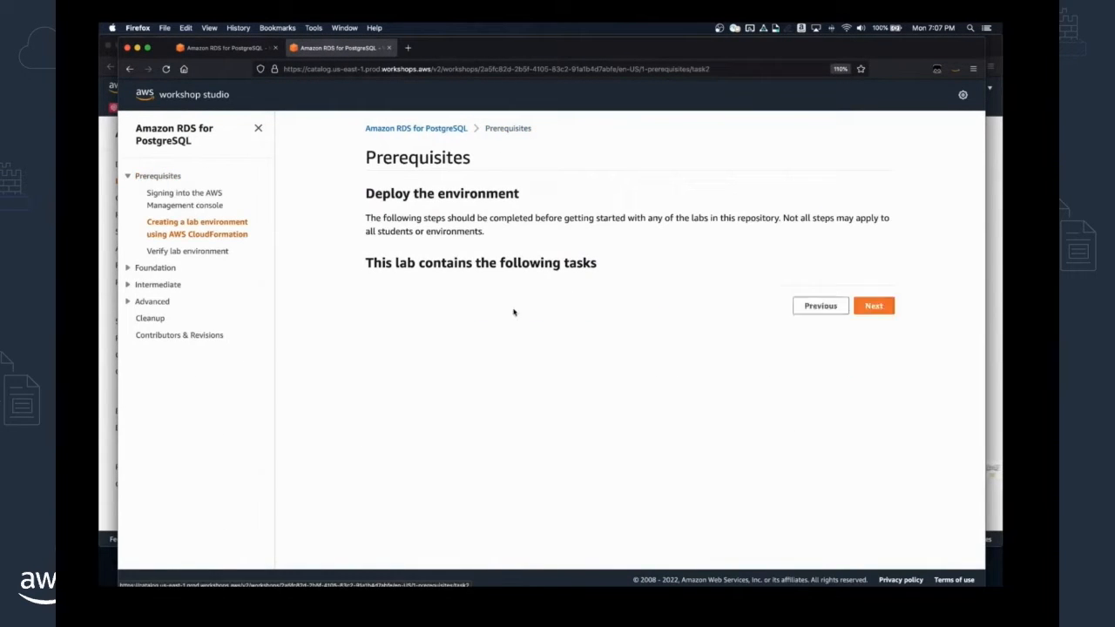
pyautogui.scroll(-3, 770, 297)
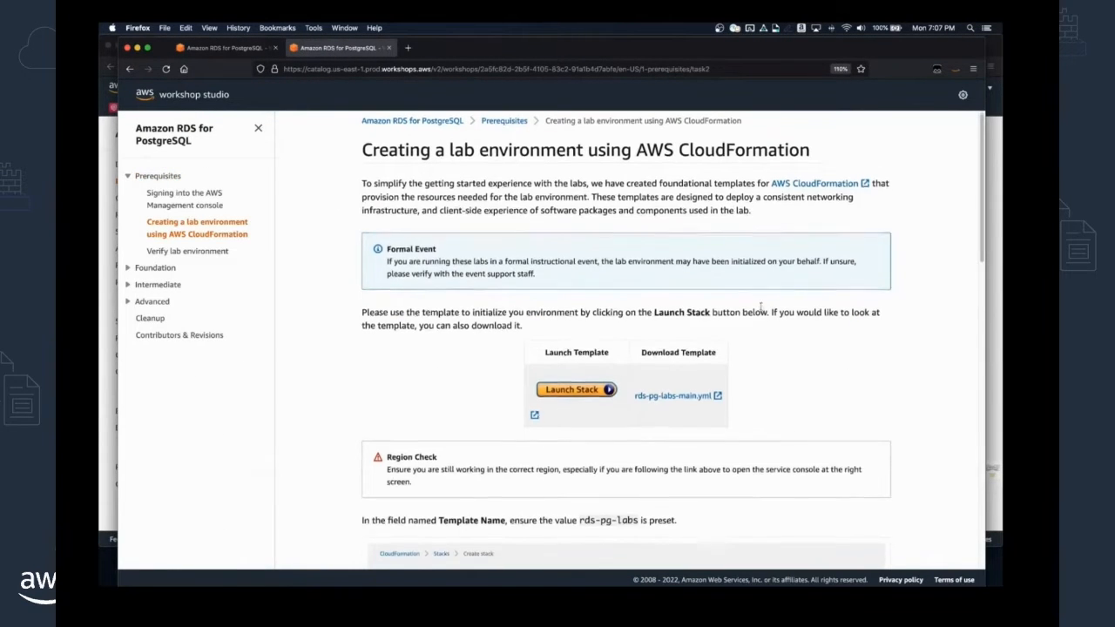
pyautogui.scroll(-2, 881, 348)
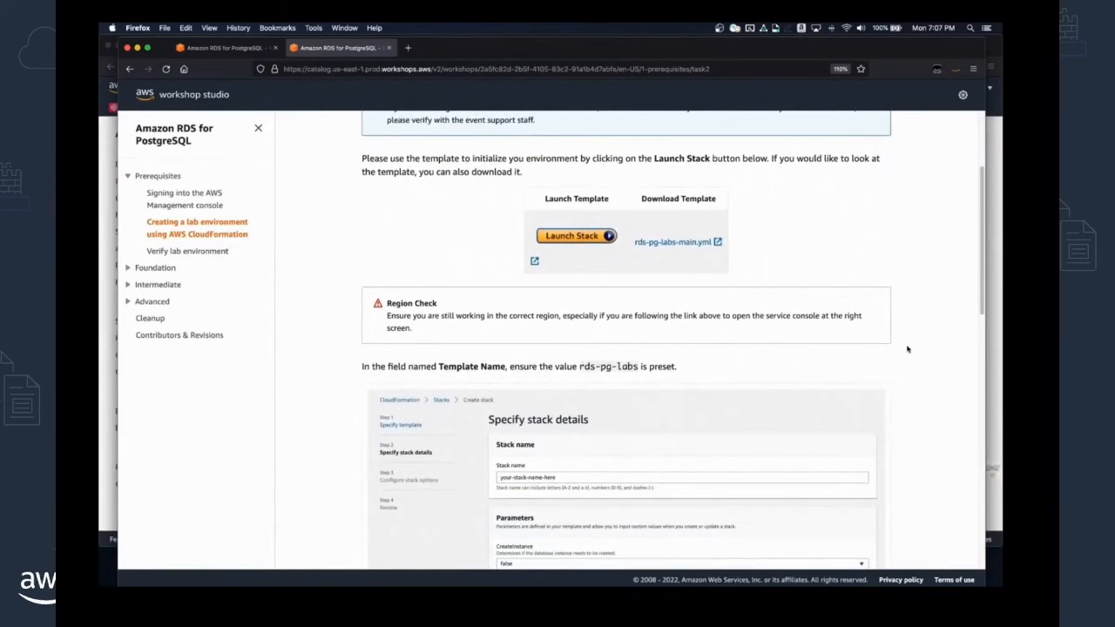
pyautogui.scroll(-5, 913, 366)
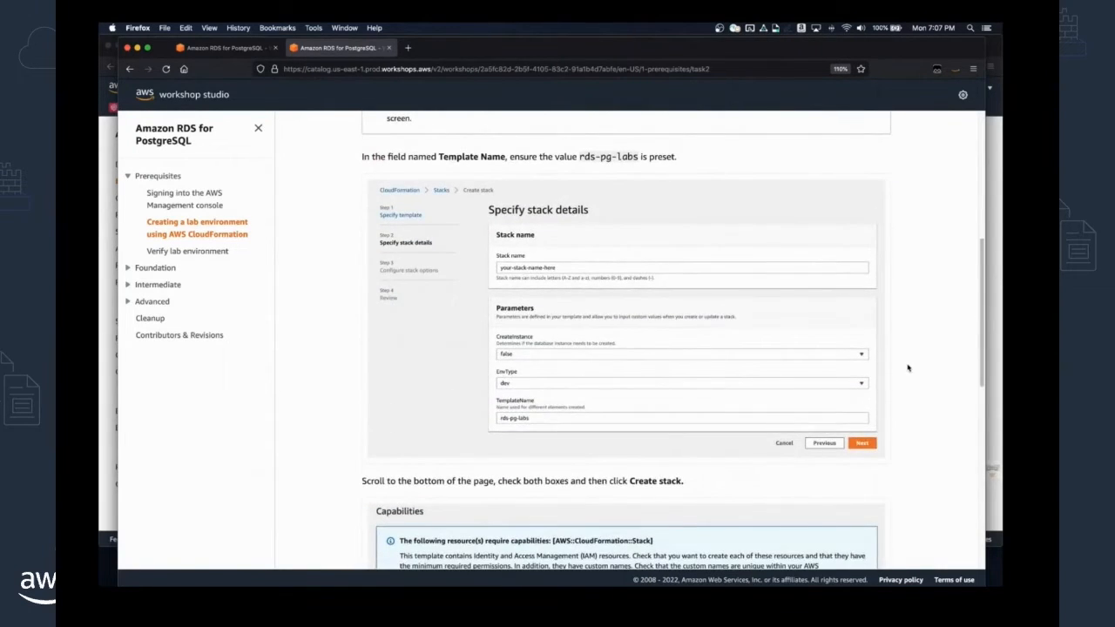
pyautogui.scroll(-5, 912, 373)
pyautogui.scroll(-6, 930, 380)
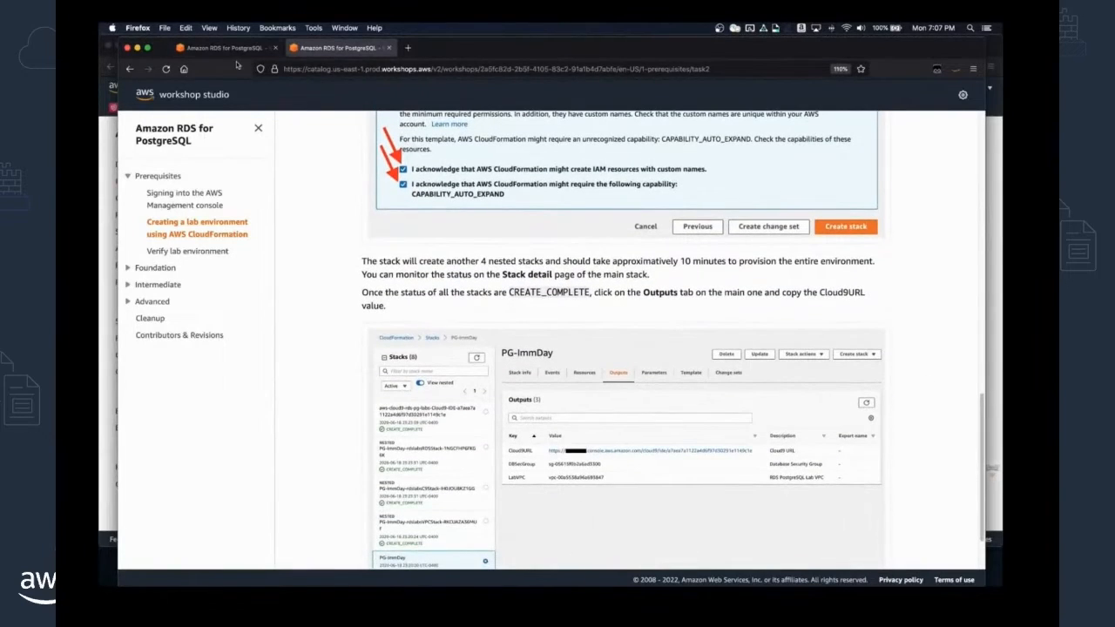
# Return to Migrating to Graviton, open the linked first lab separately, and review its Create the DB instance instructions.
pyautogui.click(228, 48)
pyautogui.click(828, 200)
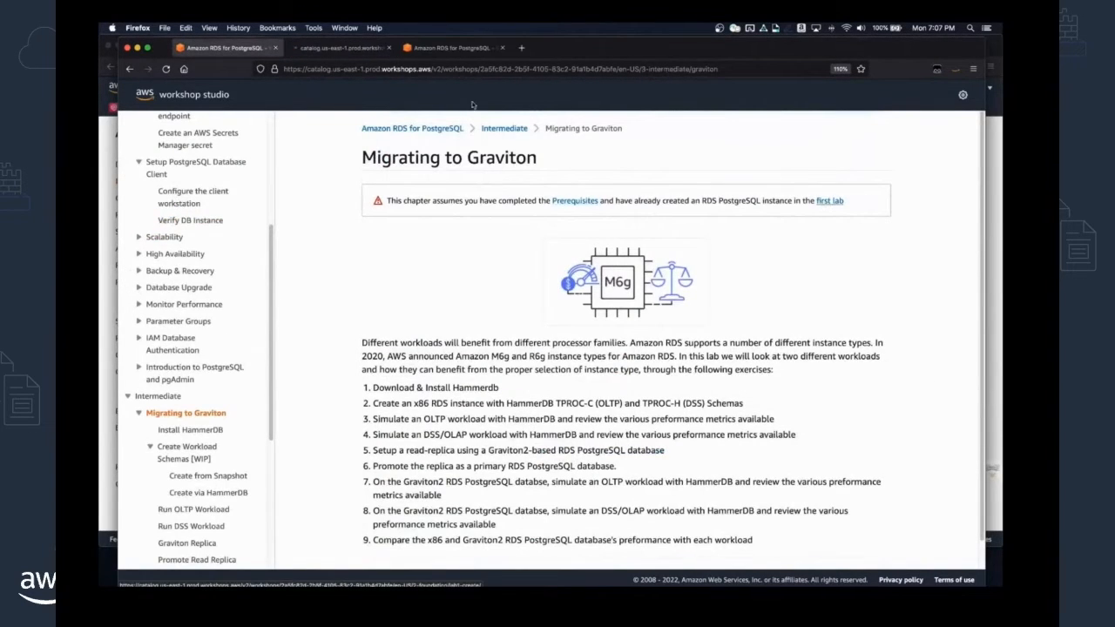
pyautogui.click(331, 50)
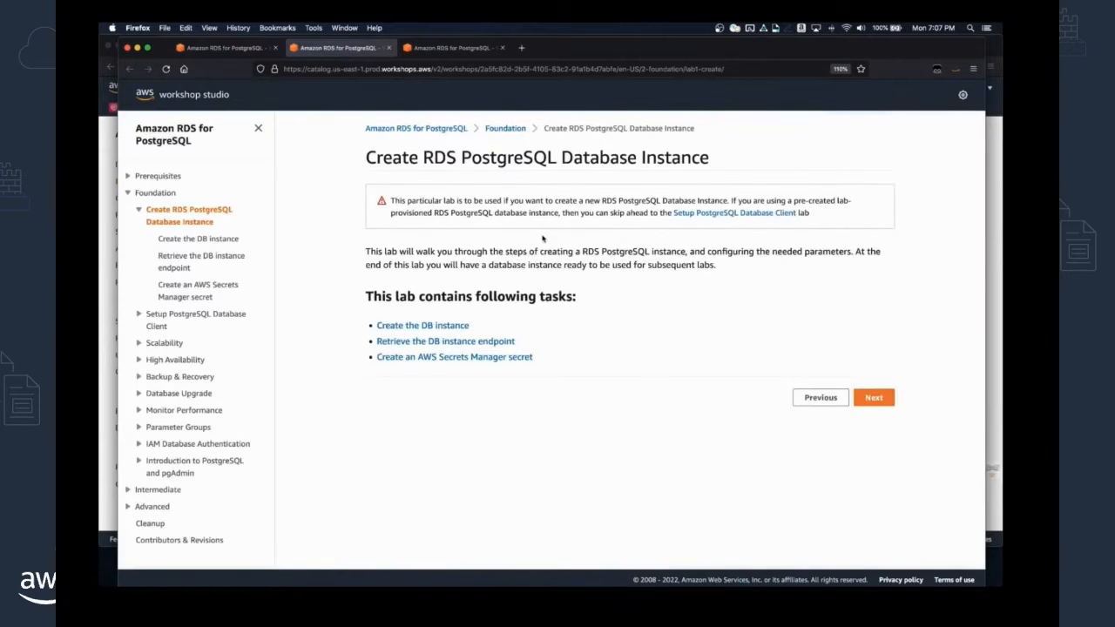
pyautogui.click(447, 326)
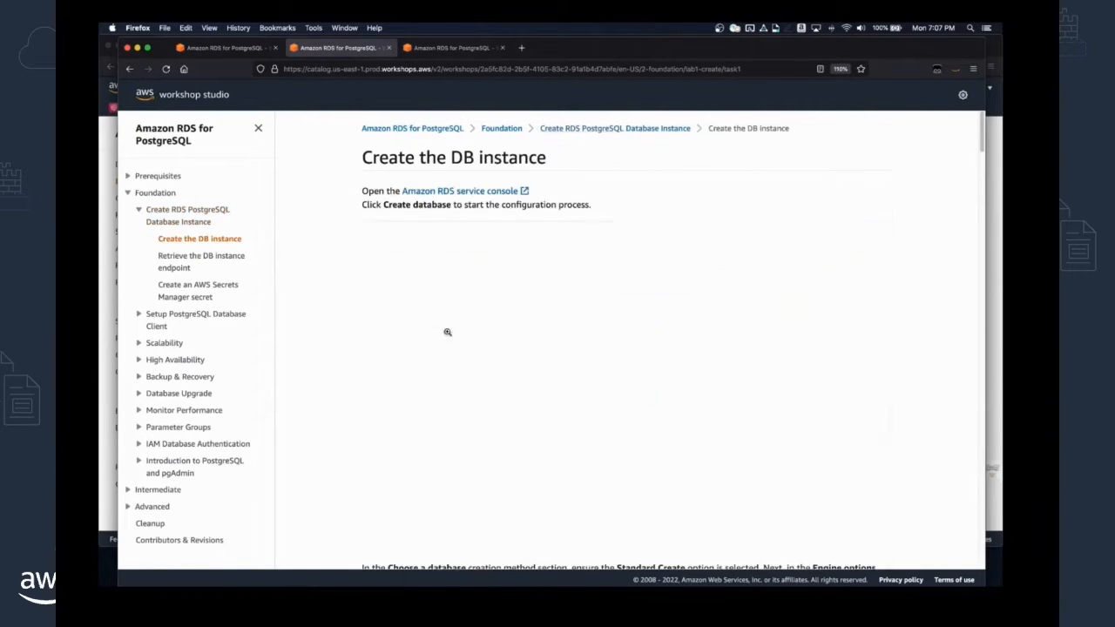
pyautogui.scroll(-10, 279, 279)
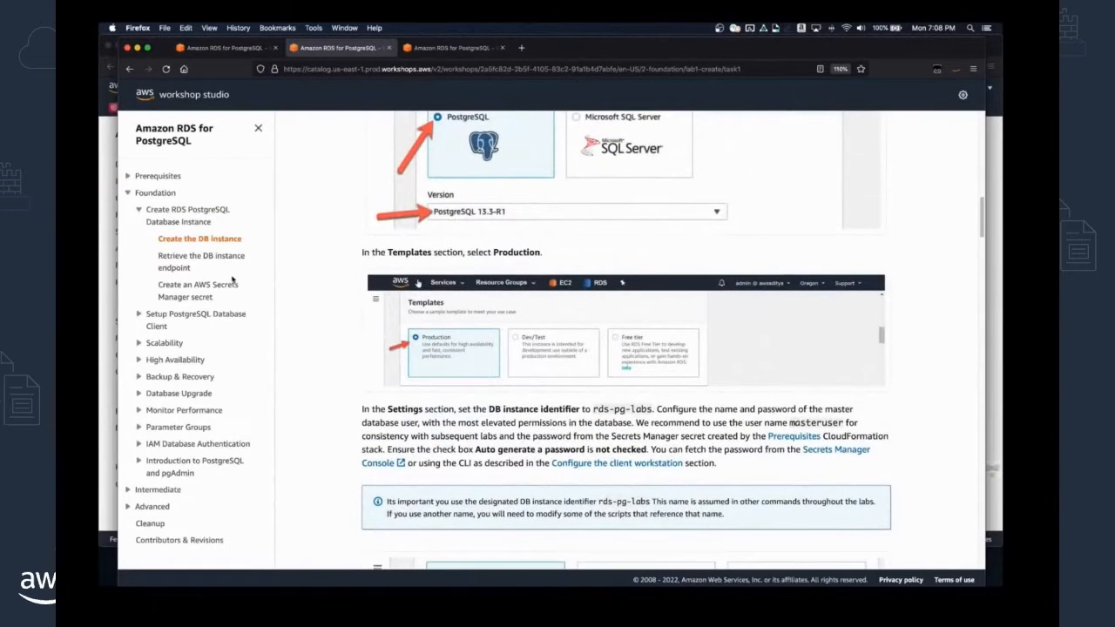
# Review the lab pages on retrieving the DB instance endpoint and creating an AWS Secrets Manager secret.
pyautogui.click(204, 259)
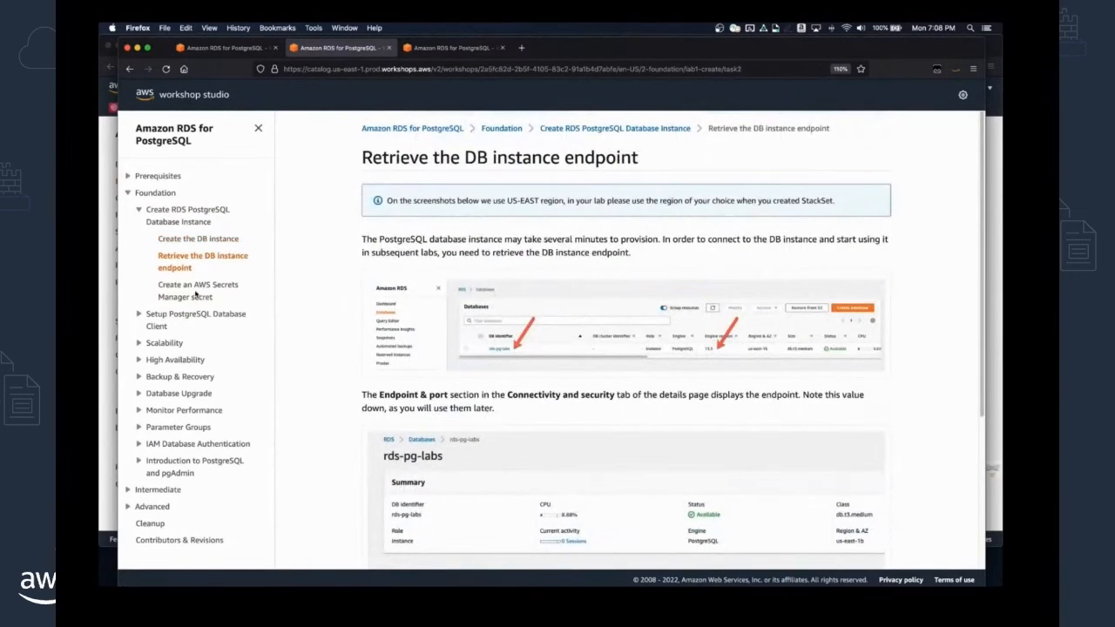
pyautogui.click(199, 287)
pyautogui.scroll(-1, 358, 341)
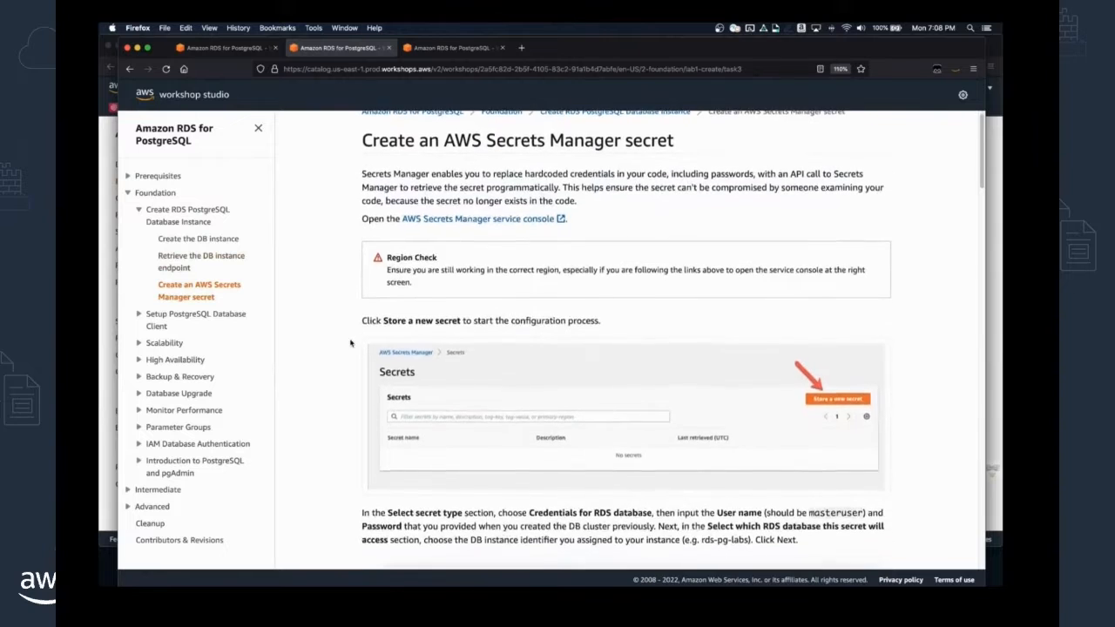
pyautogui.scroll(-4, 321, 261)
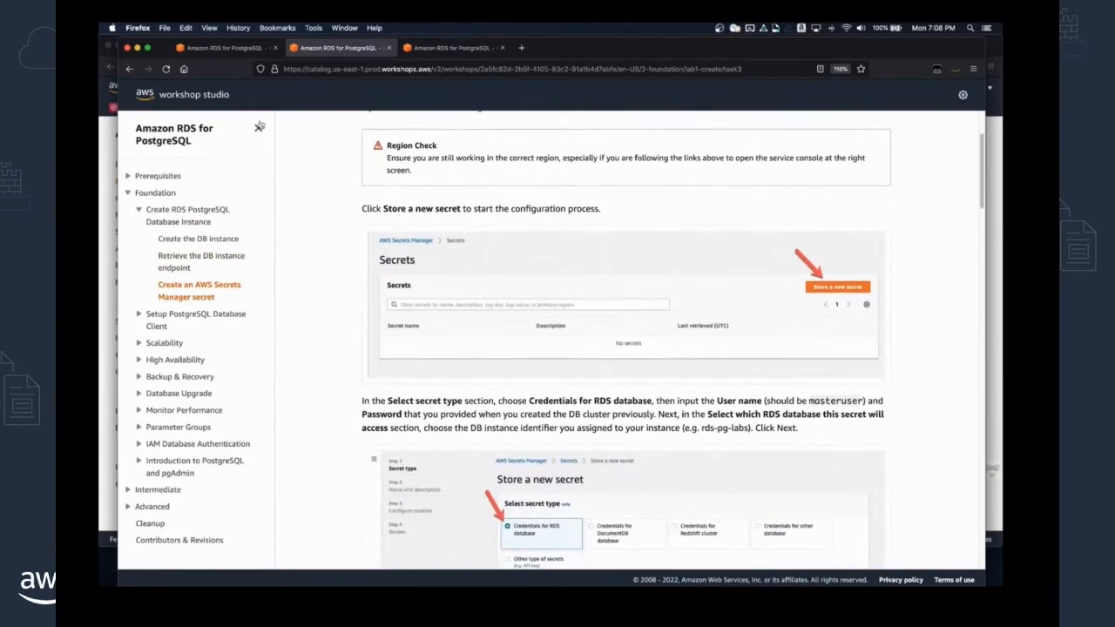
pyautogui.scroll(-7, 373, 352)
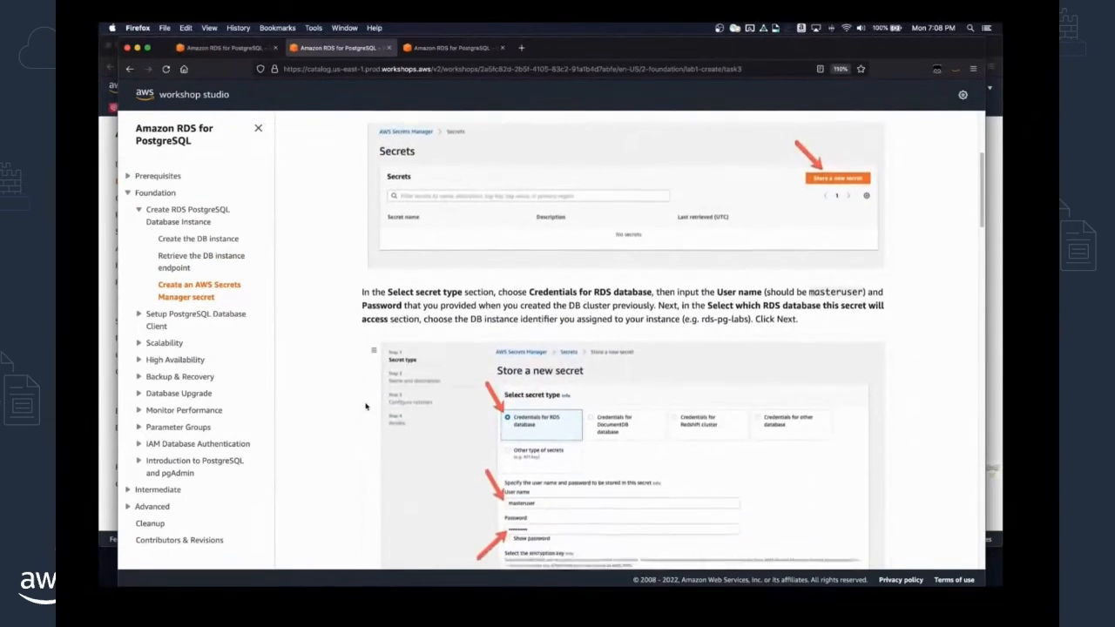
# Return to Migrating to Graviton and review the Install HammerDB instructions, from resizing the Cloud9 host to m5.8xlarge through opening the IDE.
pyautogui.click(237, 48)
pyautogui.scroll(-1, 292, 418)
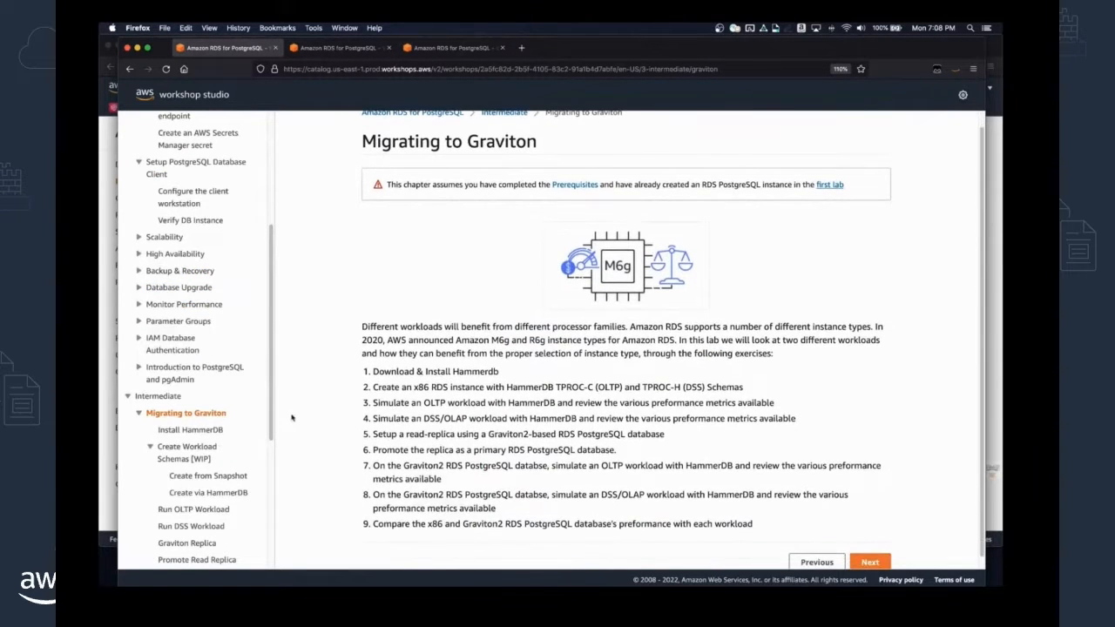
pyautogui.click(214, 429)
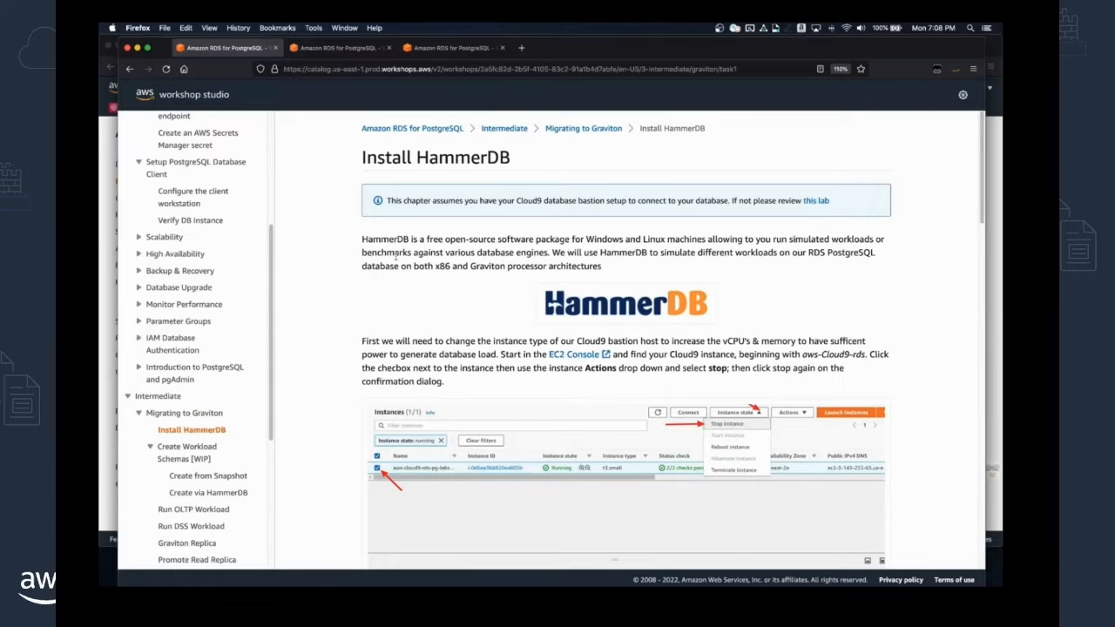
pyautogui.scroll(-1, 338, 300)
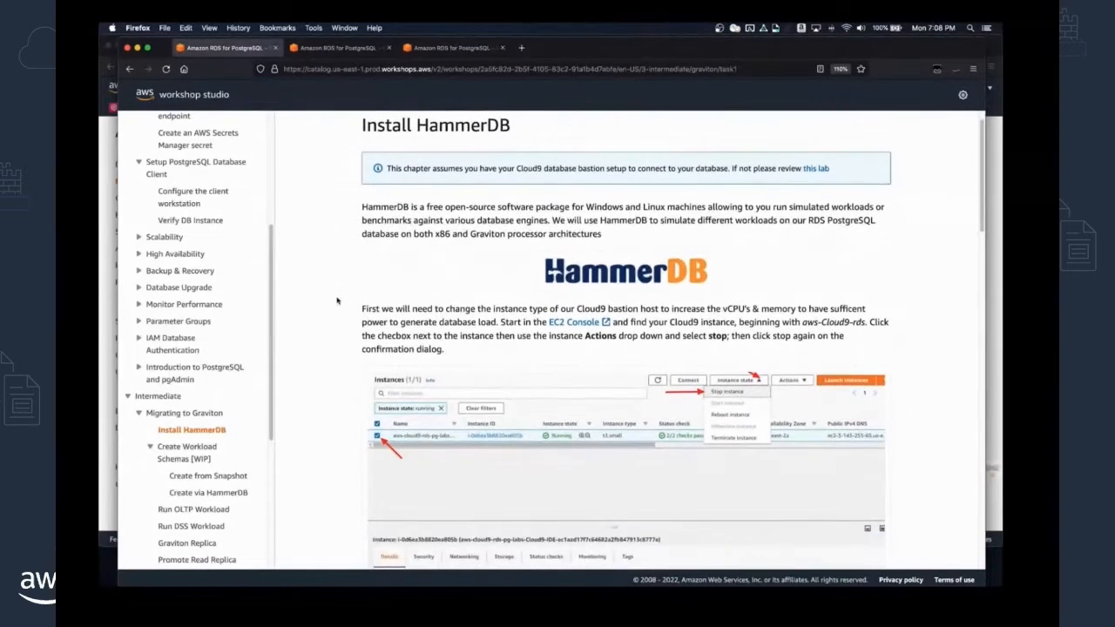
pyautogui.scroll(-1, 351, 315)
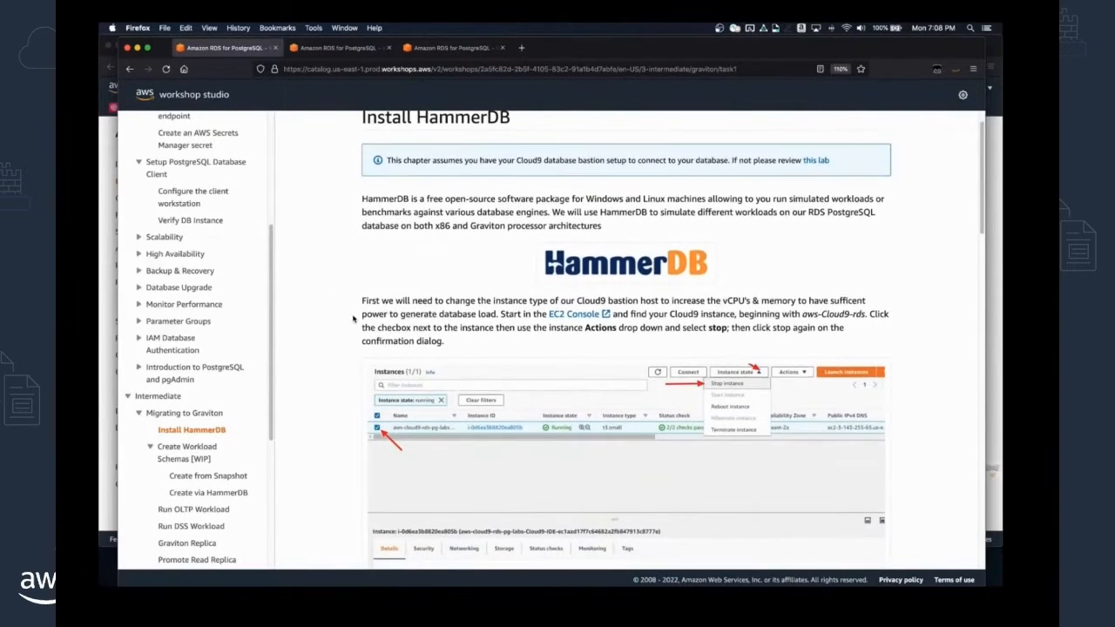
pyautogui.scroll(-8, 357, 324)
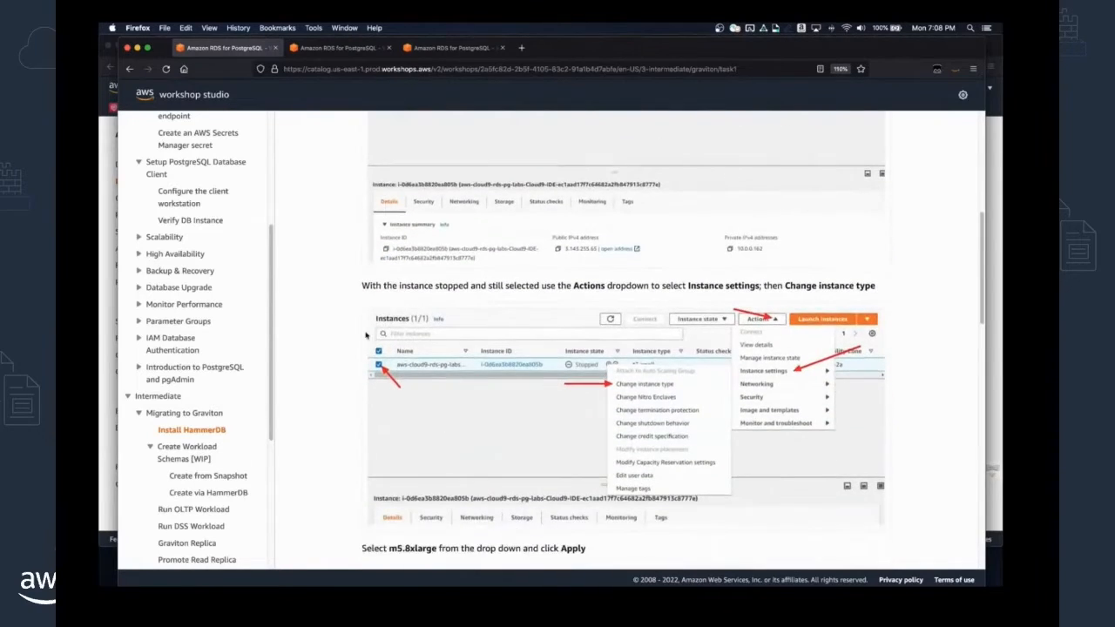
pyautogui.scroll(-5, 375, 335)
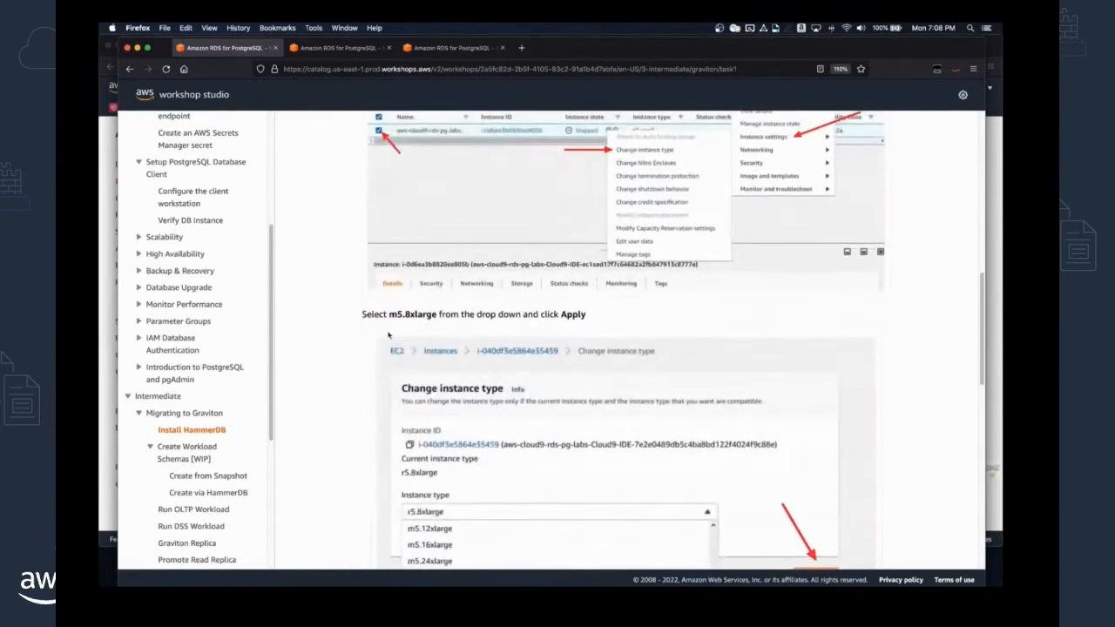
pyautogui.moveTo(388, 314); pyautogui.dragTo(436, 315)
pyautogui.click(427, 315)
pyautogui.scroll(-4, 348, 331)
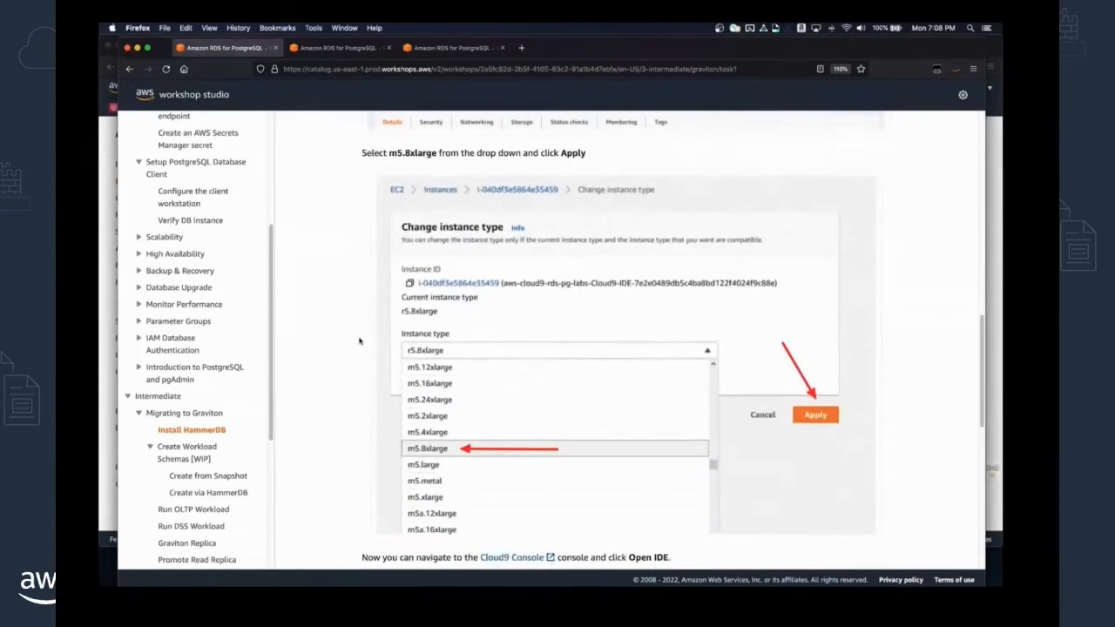
pyautogui.scroll(-8, 359, 341)
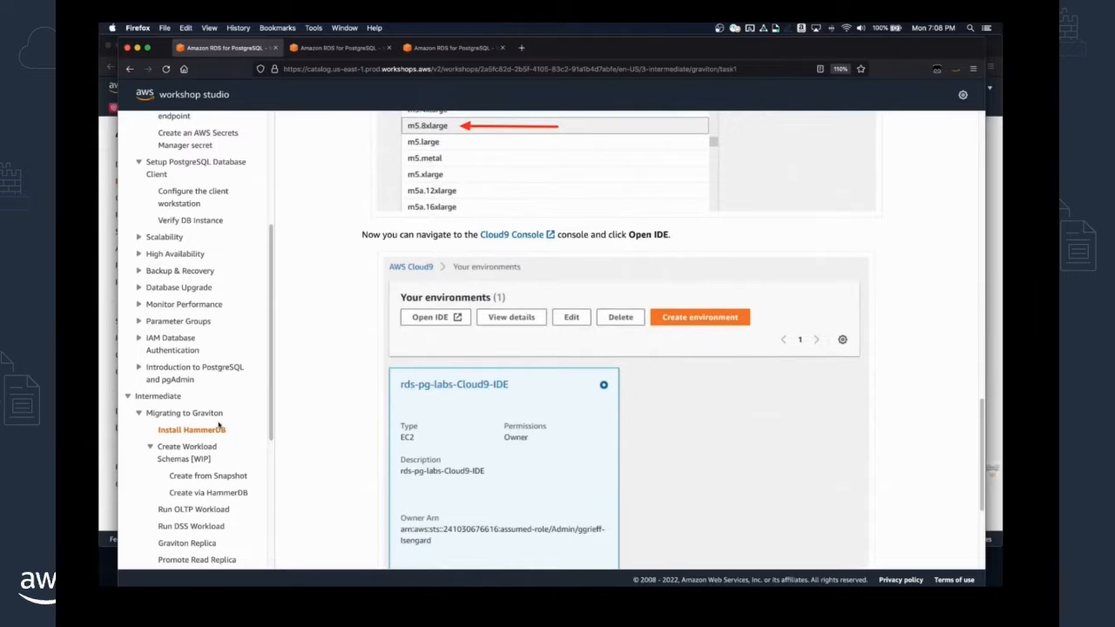
# Switch to the AWS Management Console and check the Cloud9 host's state and instance type in the EC2 instances list.
pyautogui.click(199, 448)
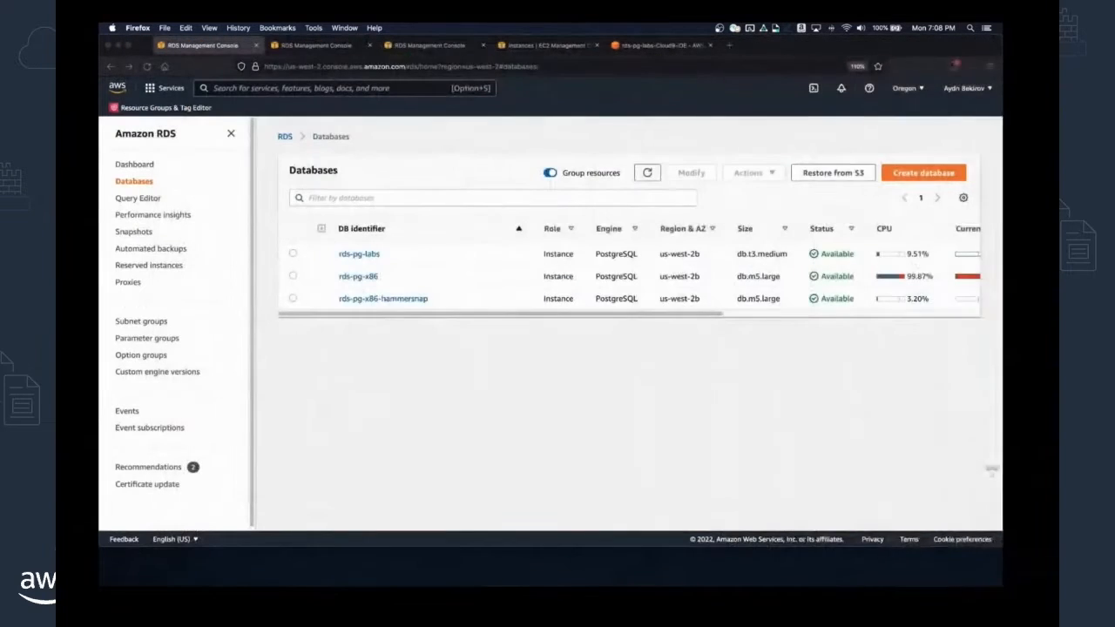
pyautogui.click(383, 340)
pyautogui.click(204, 89)
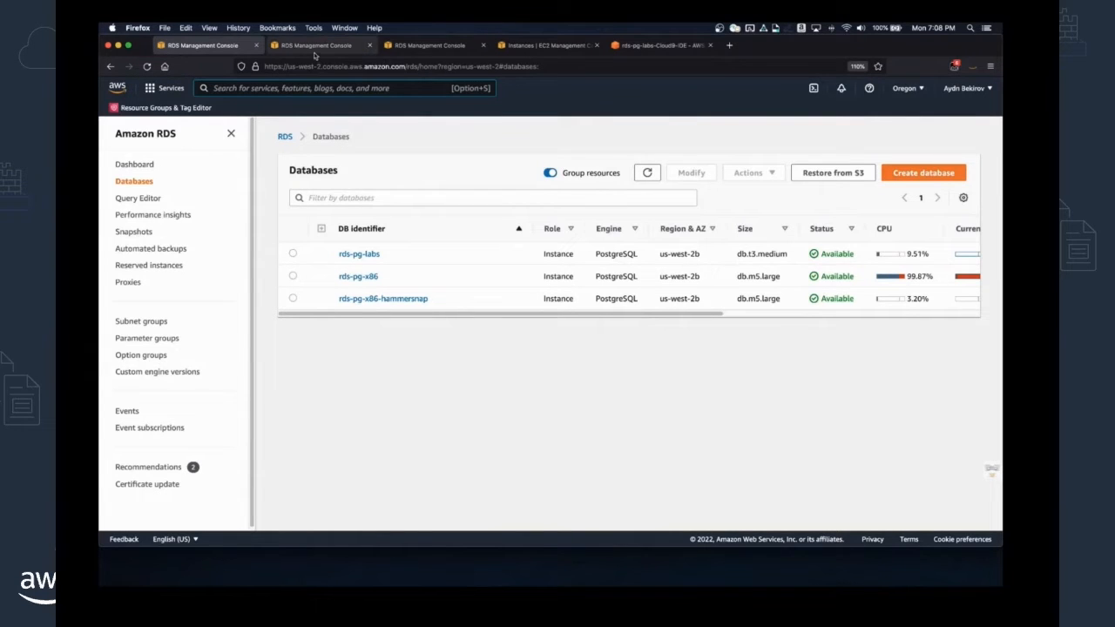
pyautogui.click(538, 47)
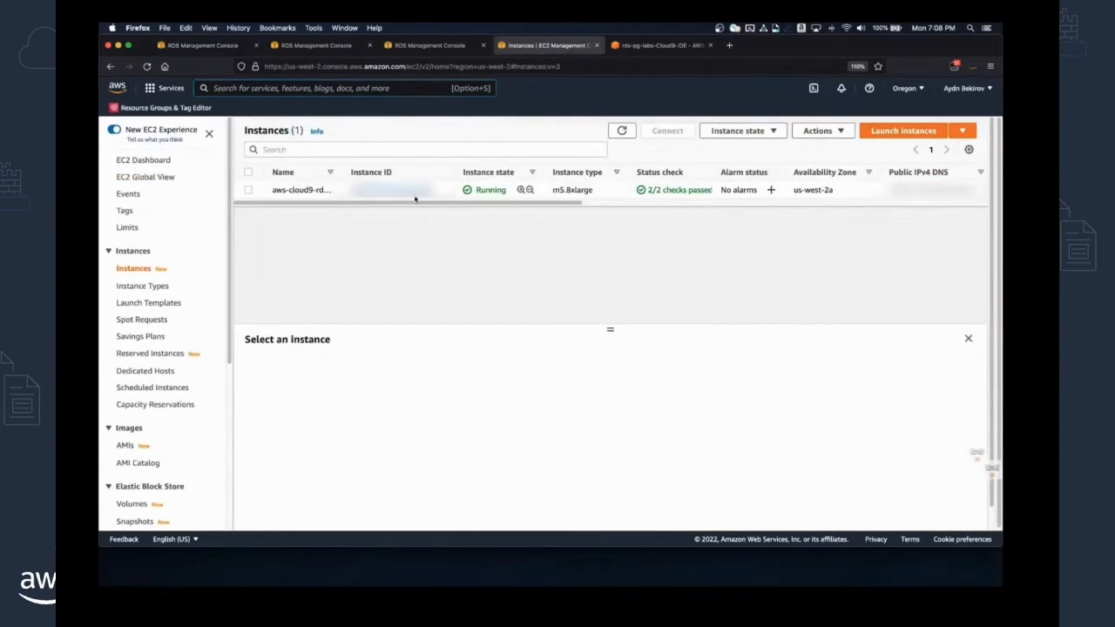
pyautogui.moveTo(441, 203); pyautogui.dragTo(455, 203)
pyautogui.moveTo(547, 206); pyautogui.dragTo(531, 206)
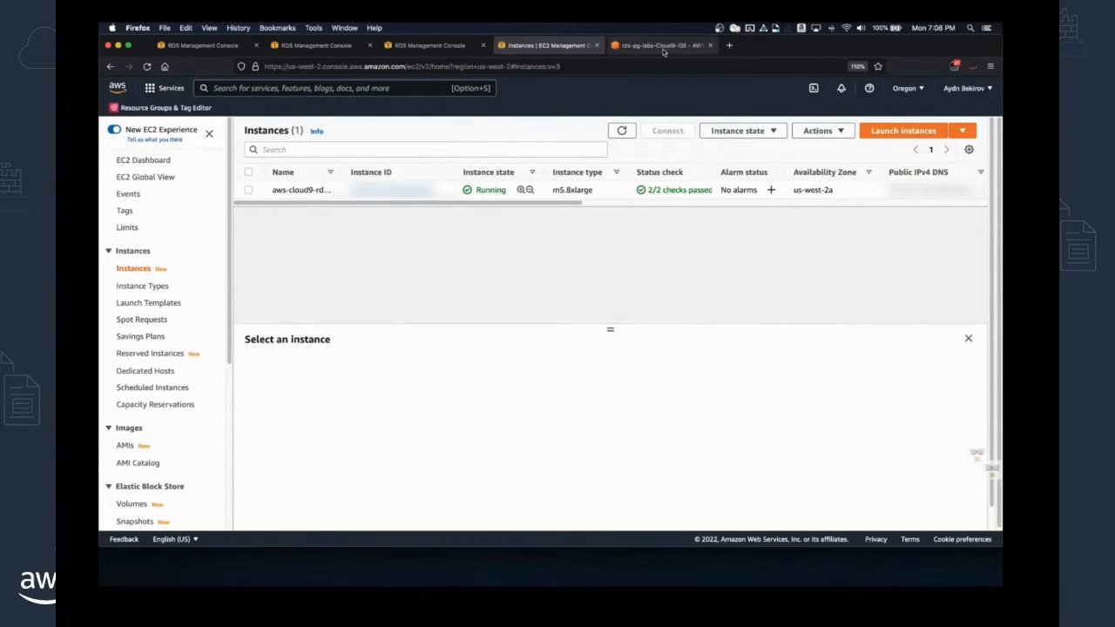
# Show the RDS databases list and compare the rds-pg-x86 and rds-pg-x86-hammersnap instances.
pyautogui.click(202, 47)
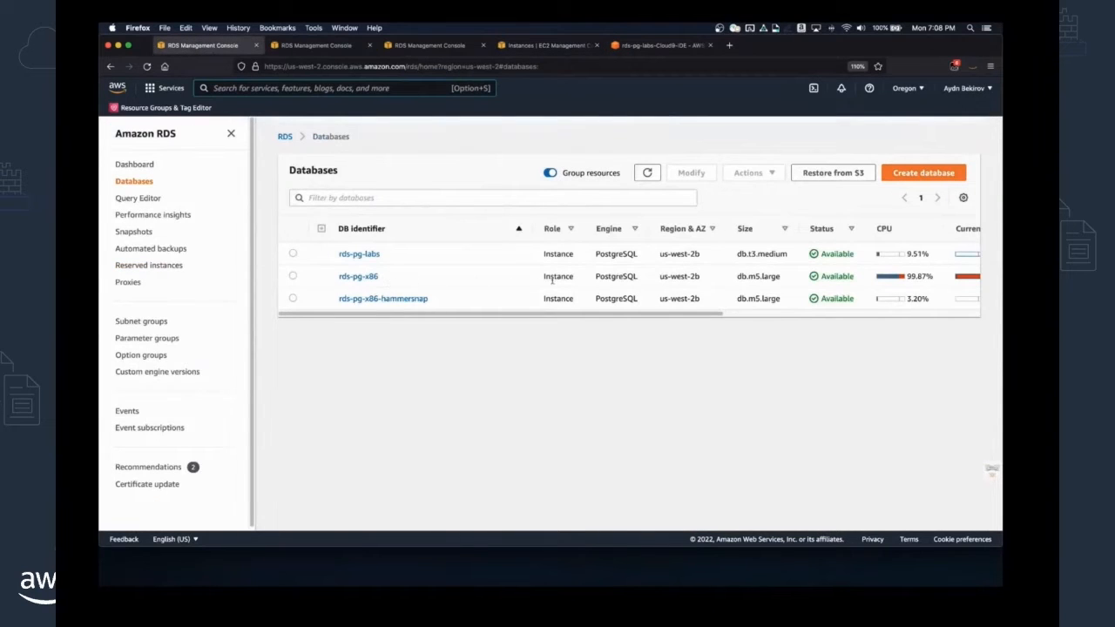
pyautogui.moveTo(536, 277); pyautogui.dragTo(607, 295)
pyautogui.click(624, 296)
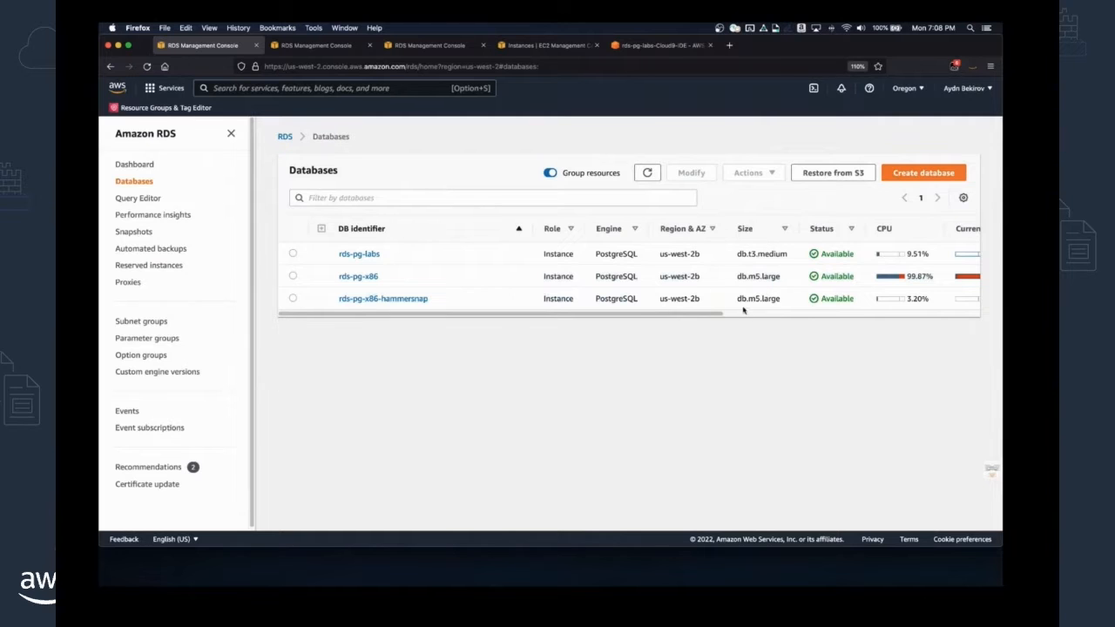
# In the rds-pg-labs Cloud9 IDE, make the terminal area slightly taller and collapse the HammerDB-4.1 folder in the file tree.
pyautogui.click(628, 45)
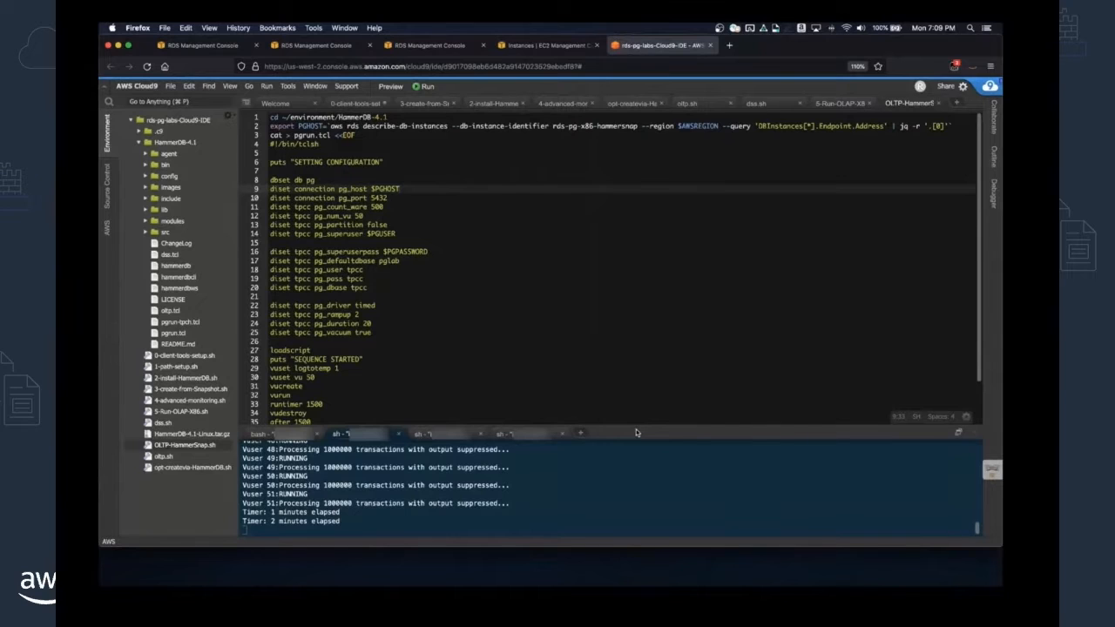
pyautogui.moveTo(637, 428); pyautogui.dragTo(637, 417)
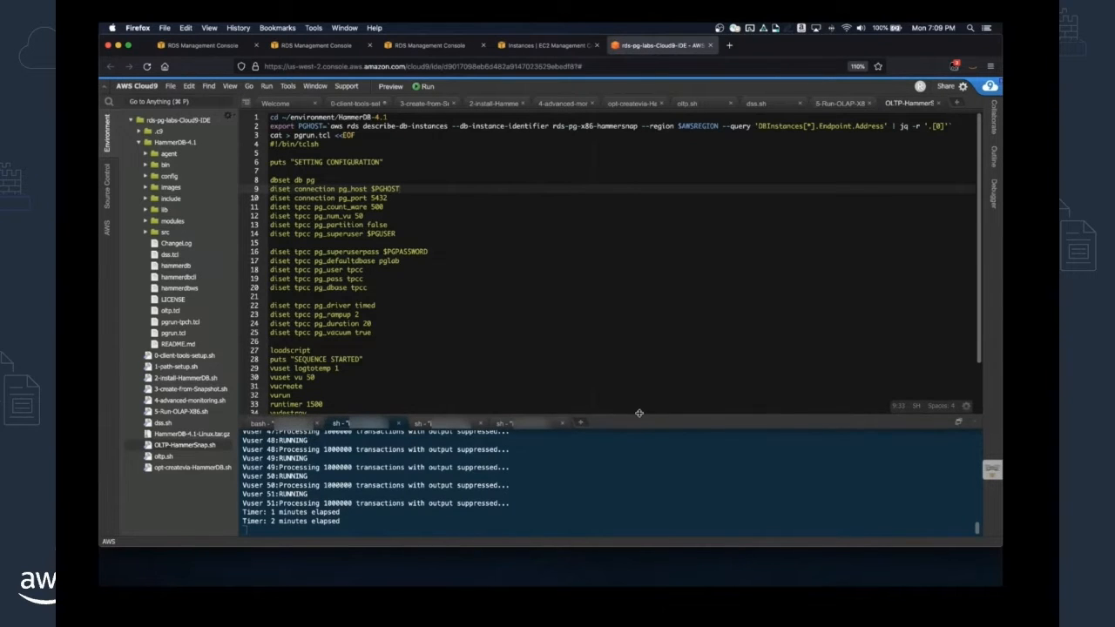
pyautogui.click(139, 142)
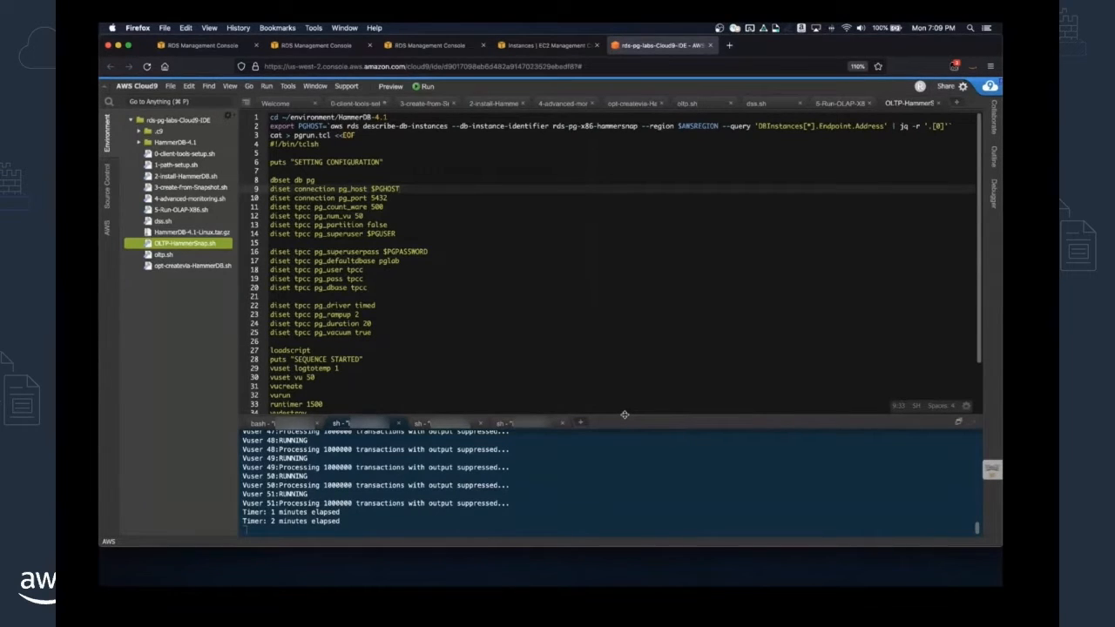
pyautogui.moveTo(625, 415); pyautogui.dragTo(624, 421)
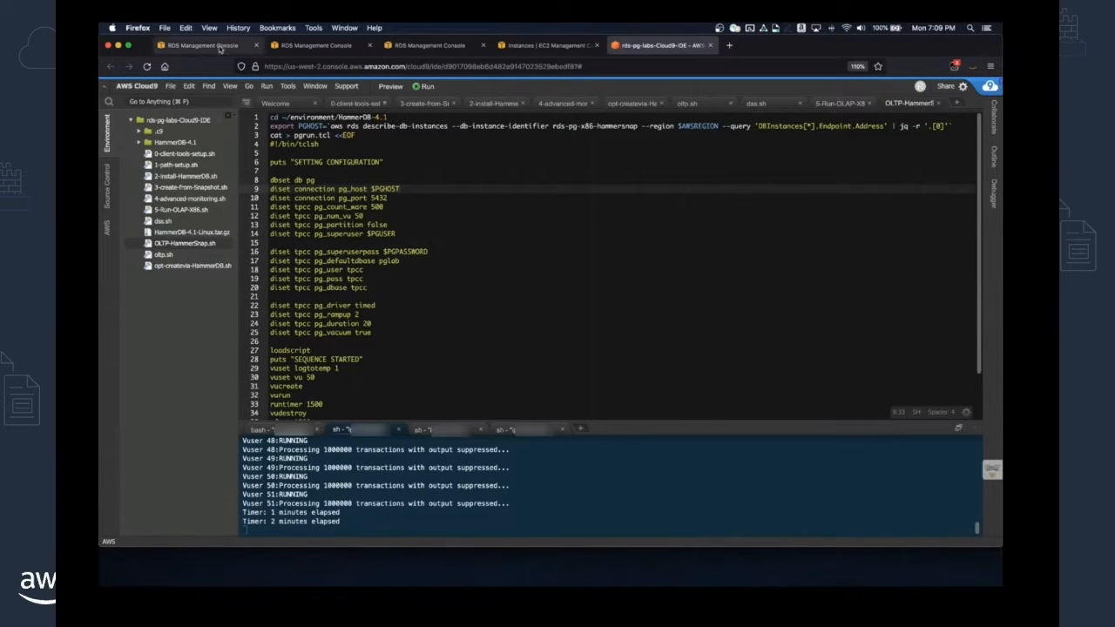
# Return to the RDS databases list and open the details of the rds-pg-x86-hammersnap instance.
pyautogui.click(190, 47)
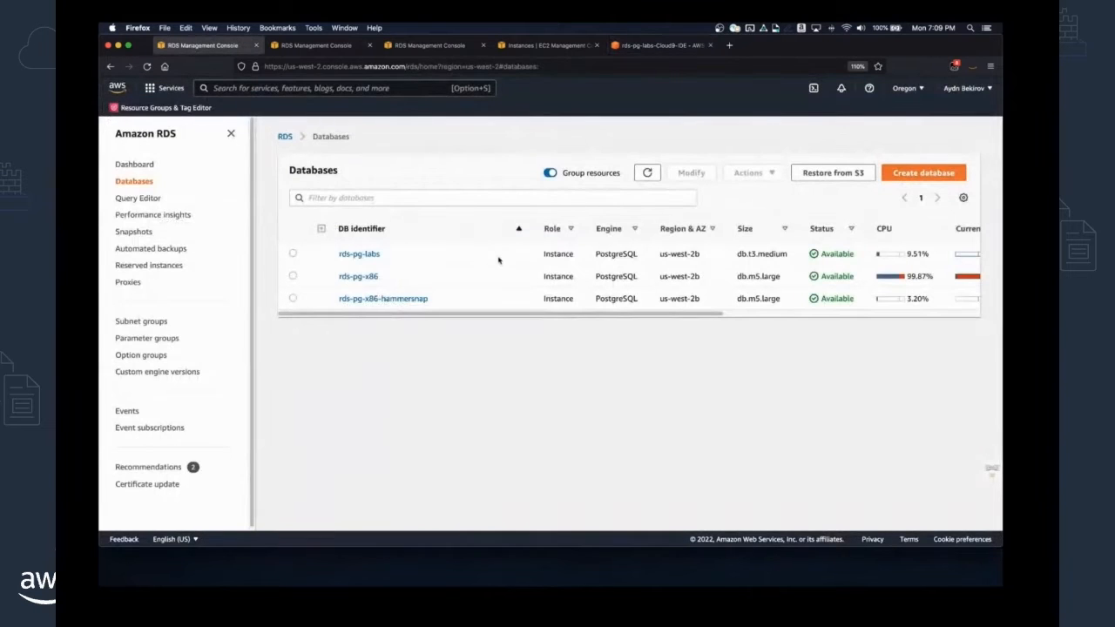
pyautogui.click(359, 299)
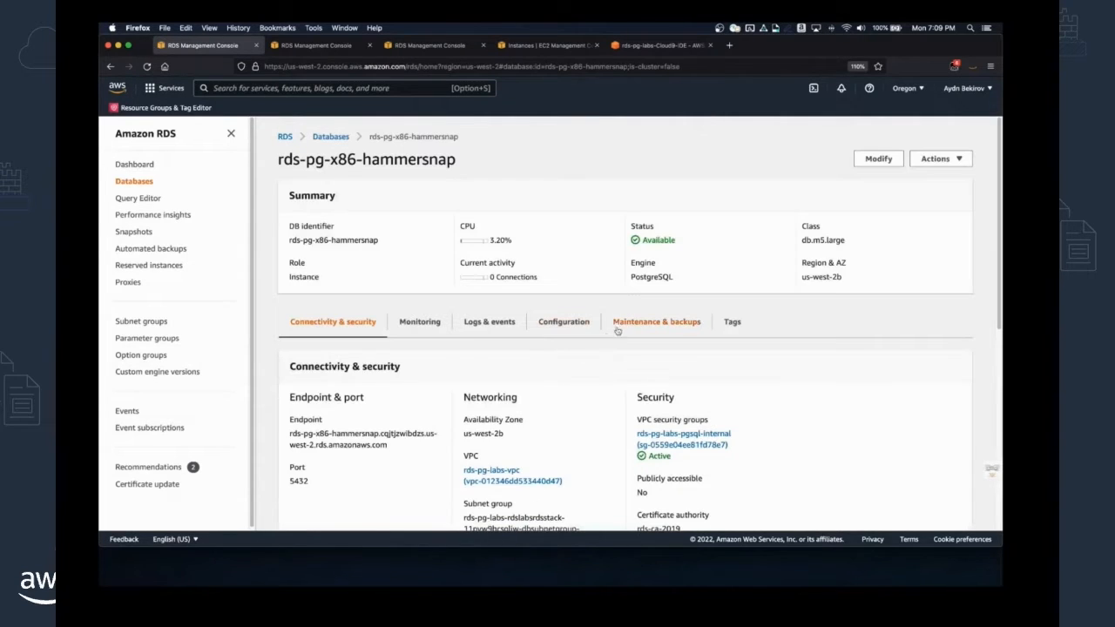
# Show the monitoring metrics of rds-pg-x86-hammersnap and examine the CPU, connections, storage, memory and IOPS graphs.
pyautogui.scroll(-5, 539, 361)
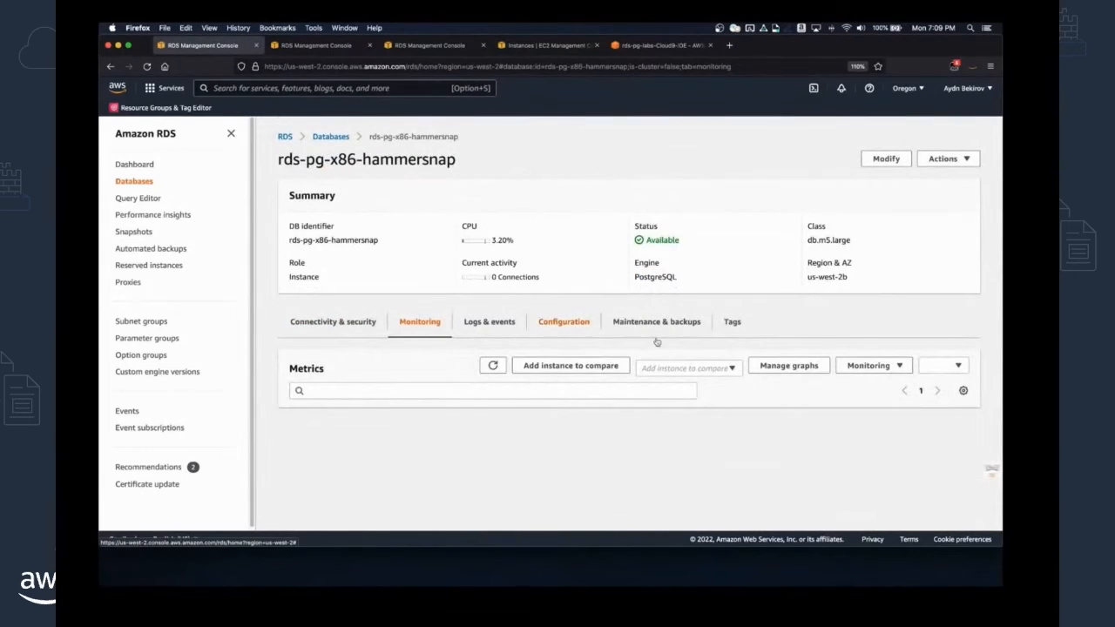
pyautogui.scroll(-3, 701, 311)
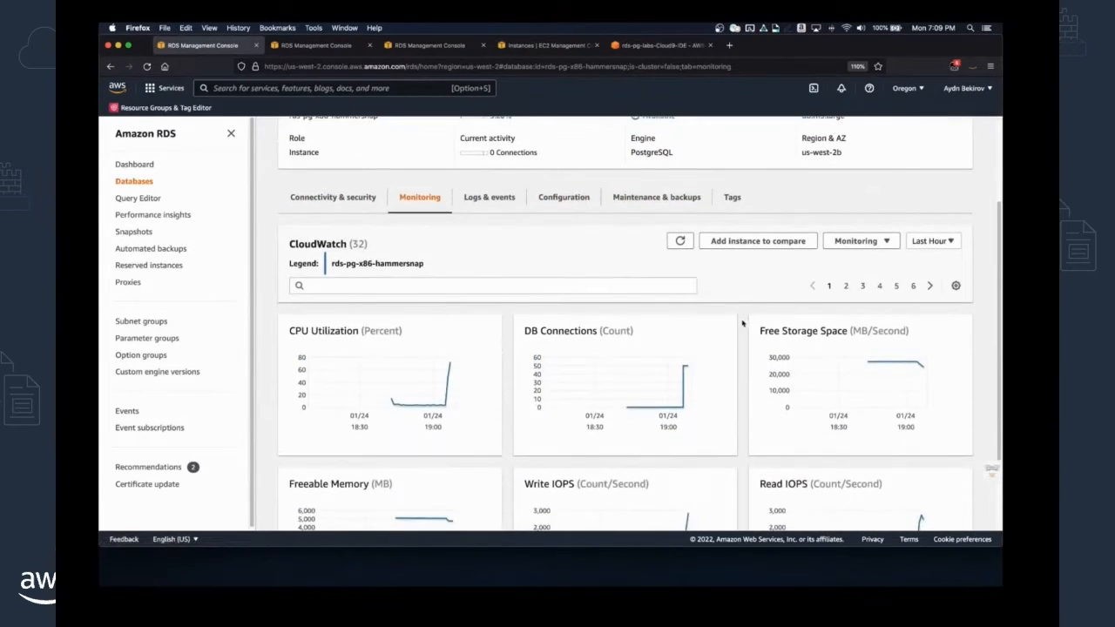
pyautogui.scroll(-1, 723, 344)
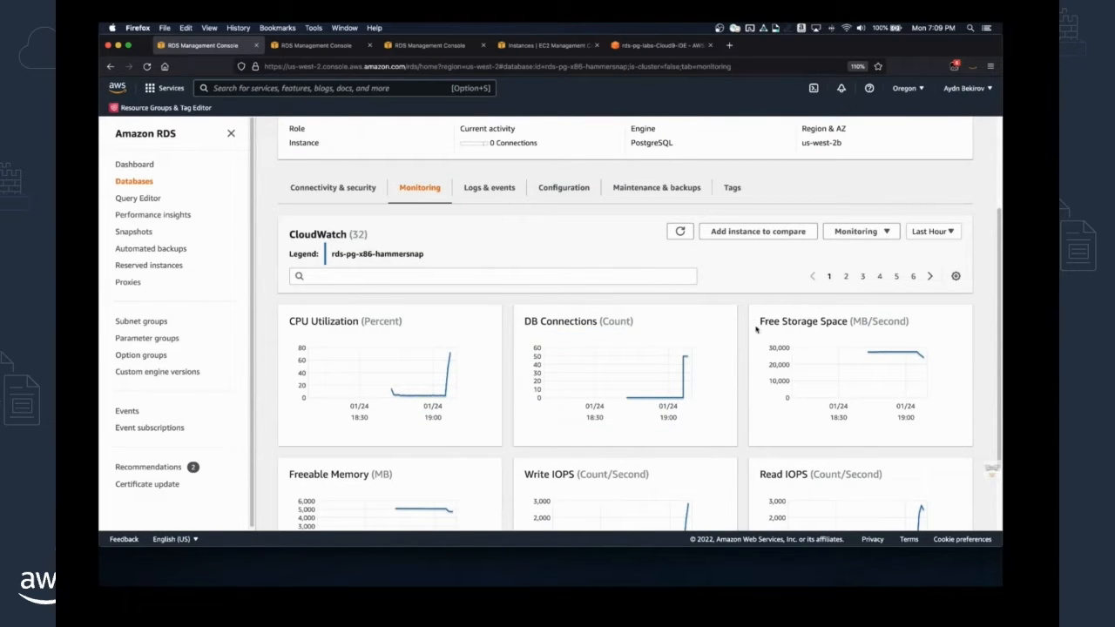
pyautogui.scroll(-1, 749, 327)
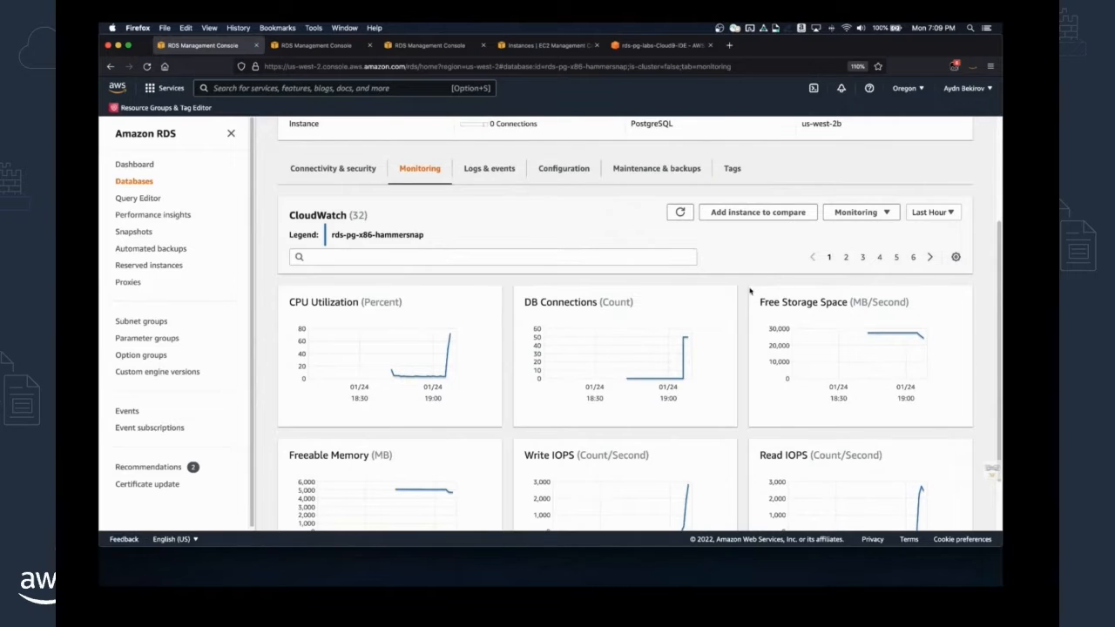
pyautogui.scroll(-3, 723, 305)
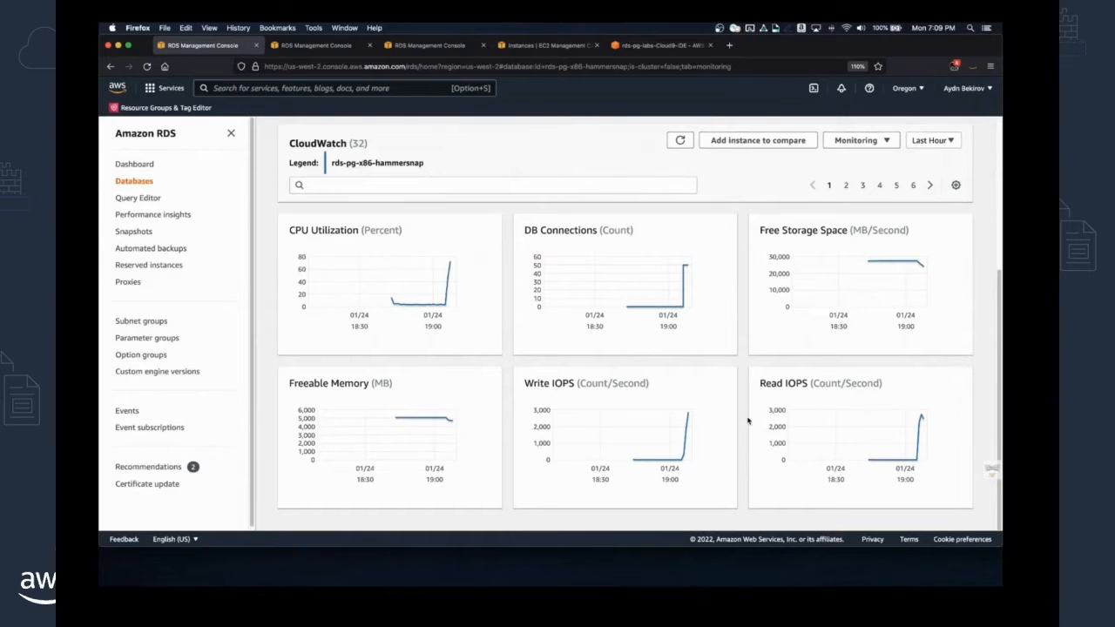
pyautogui.scroll(1, 756, 383)
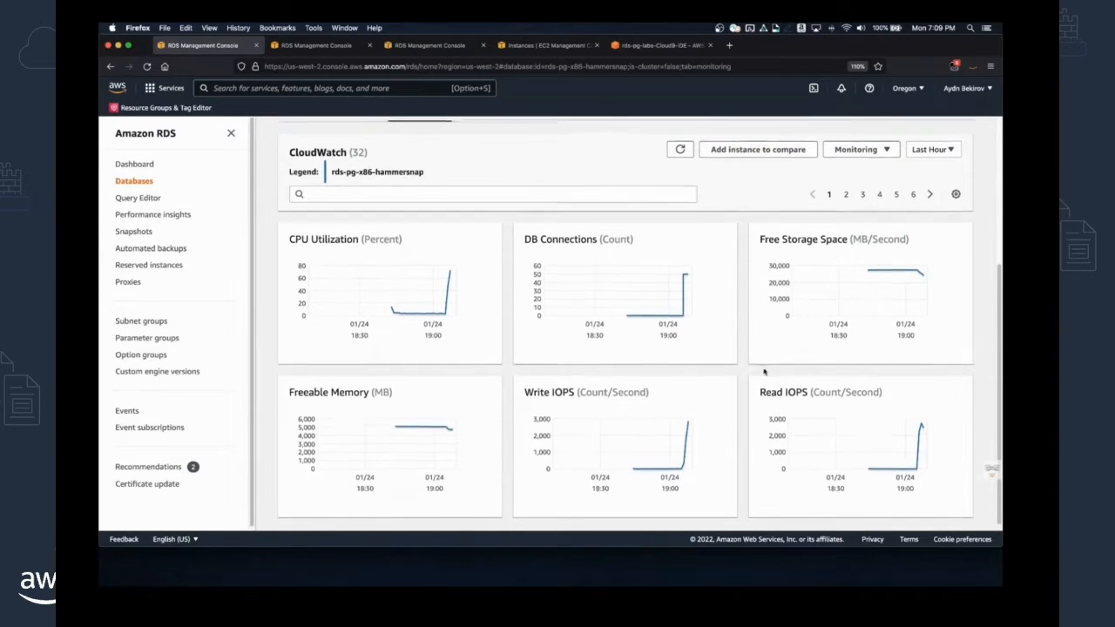
# Show page 2 of the CloudWatch graphs, examine queue depth, throughput and write latency, and refresh the metrics.
pyautogui.click(847, 195)
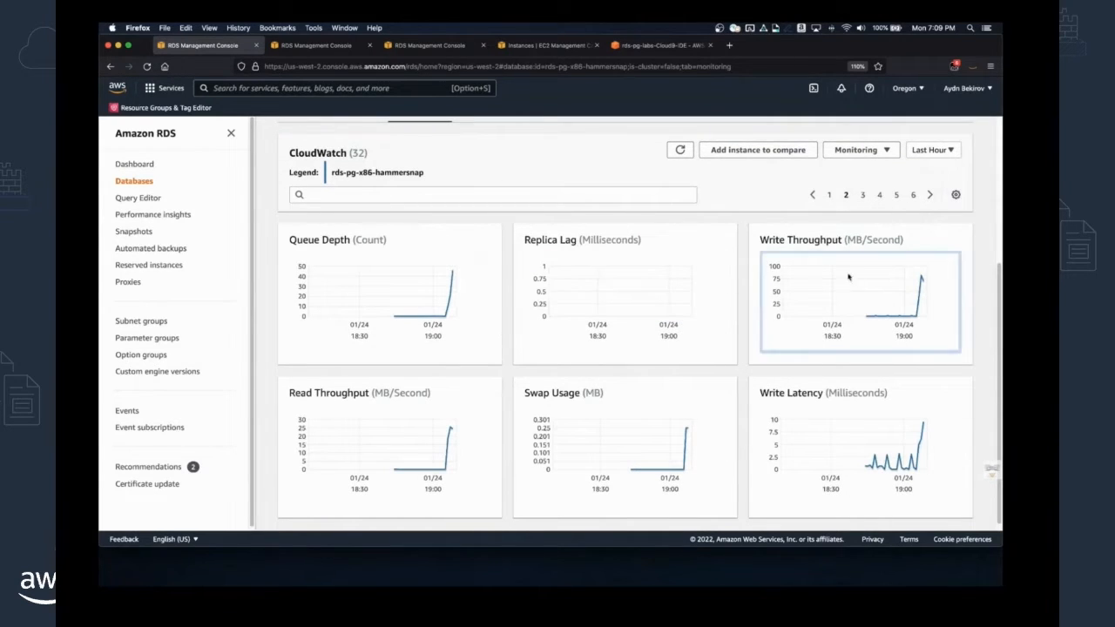
pyautogui.scroll(-1, 751, 410)
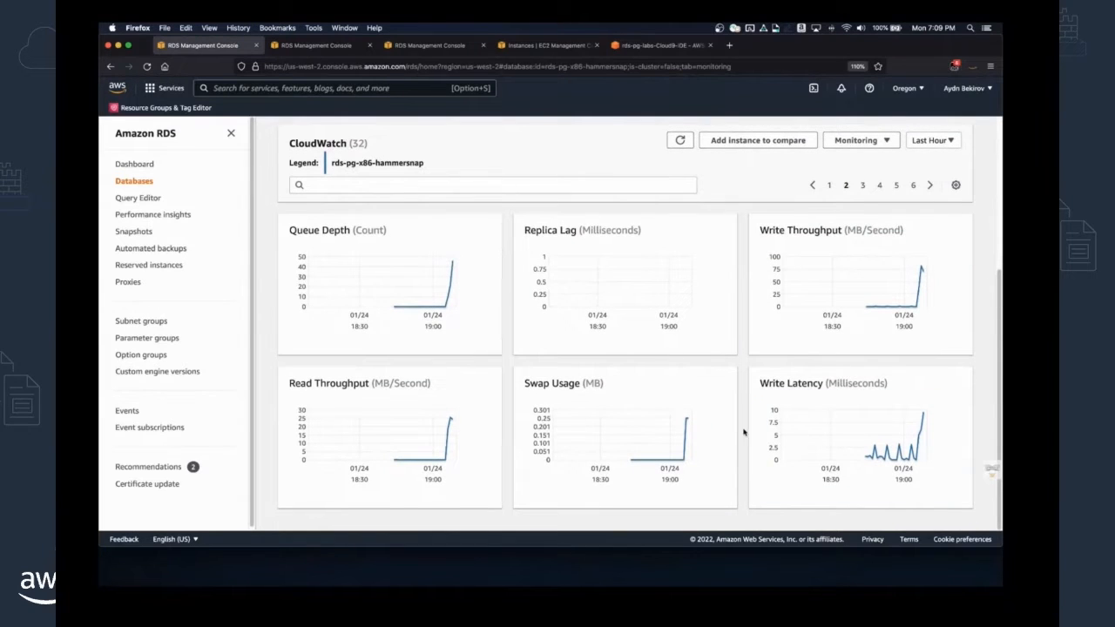
pyautogui.scroll(3, 747, 199)
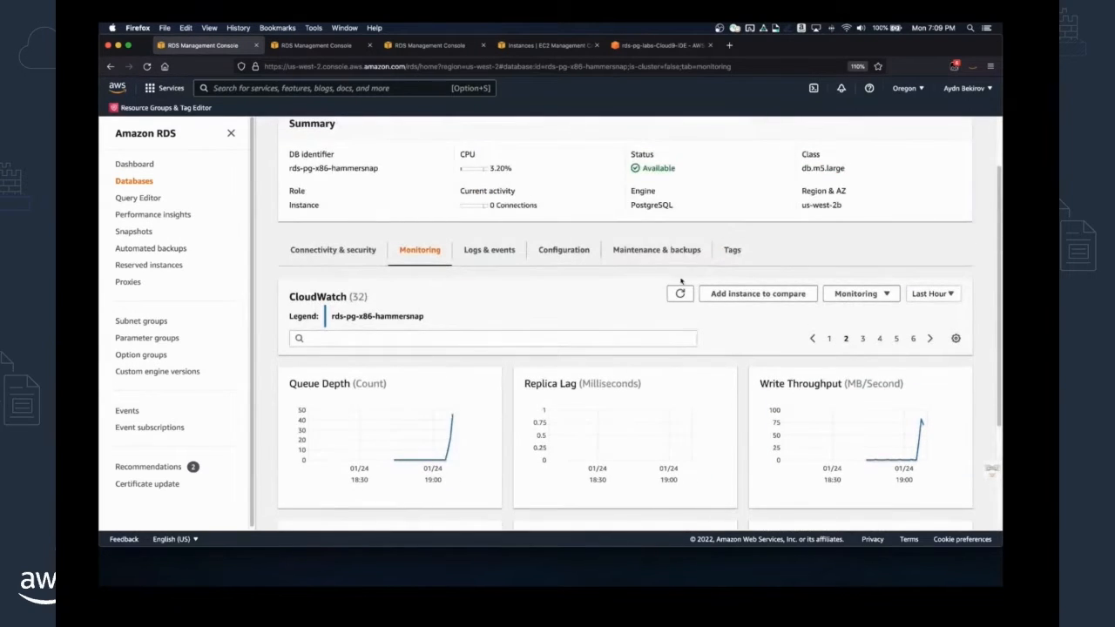
pyautogui.click(680, 293)
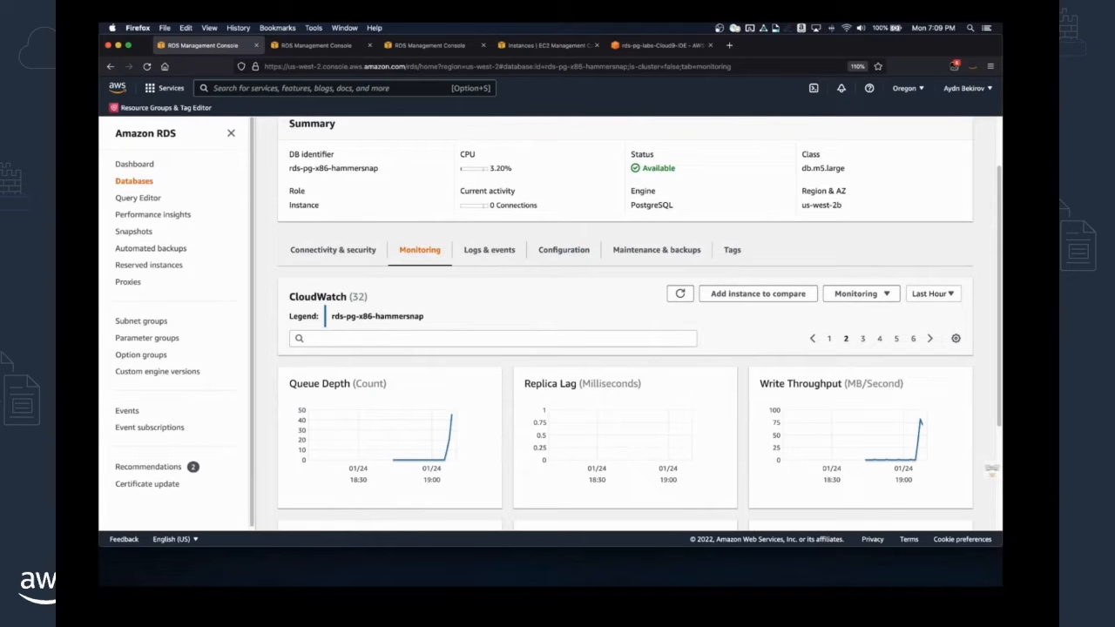
# Check the HammerDB test output in the Cloud9 terminal, and start creating a read replica of rds-pg-x86-hammersnap from the RDS databases list.
pyautogui.click(641, 45)
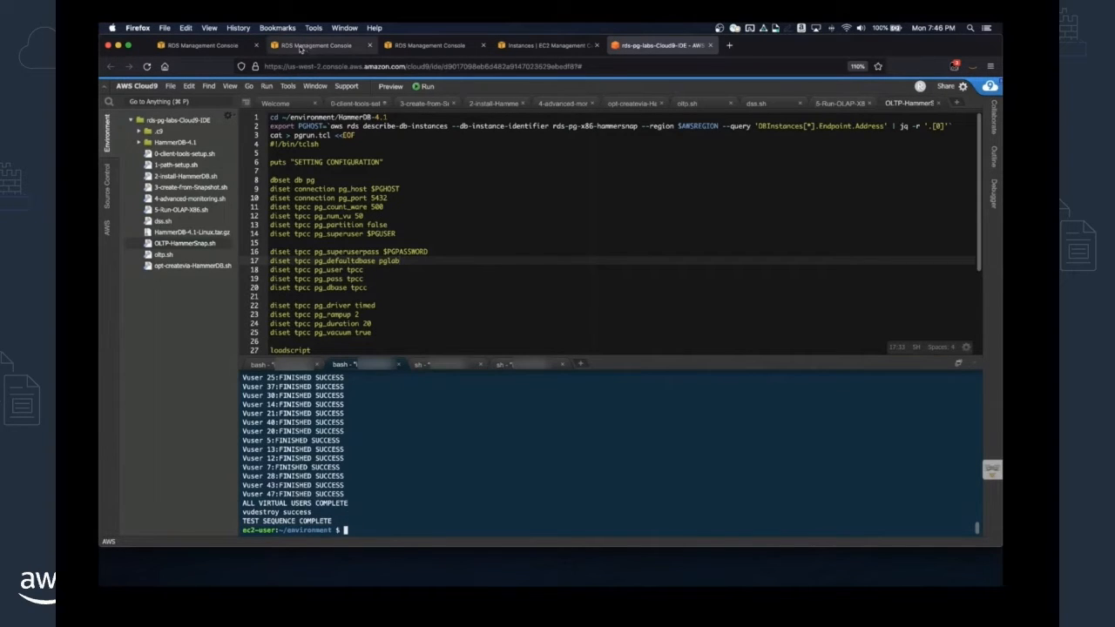
pyautogui.click(293, 48)
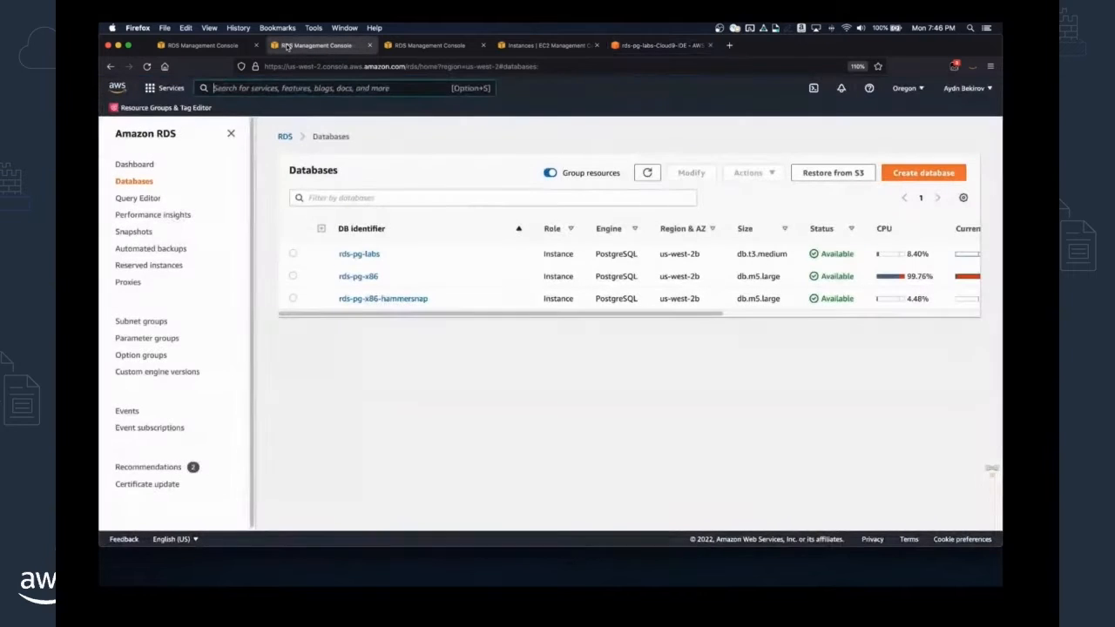
pyautogui.click(293, 298)
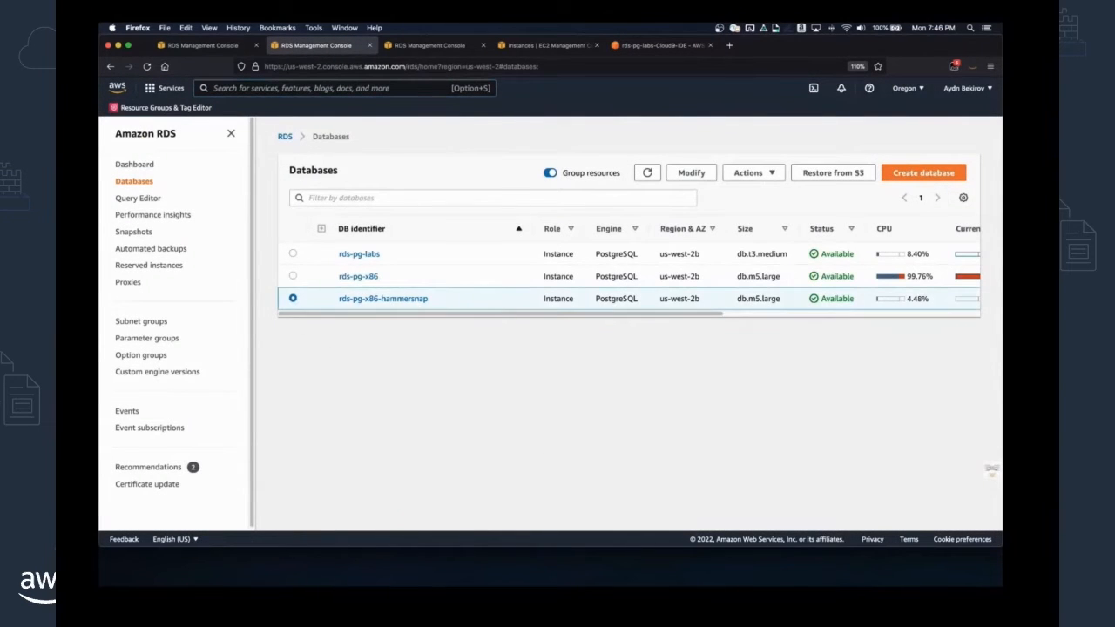
pyautogui.click(758, 175)
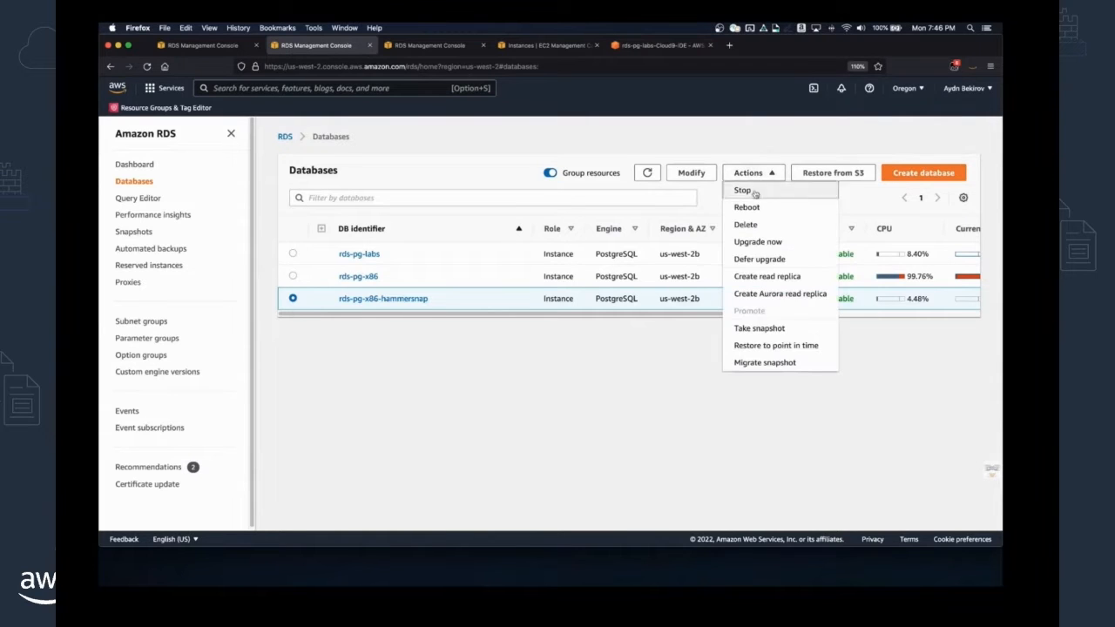
pyautogui.click(772, 279)
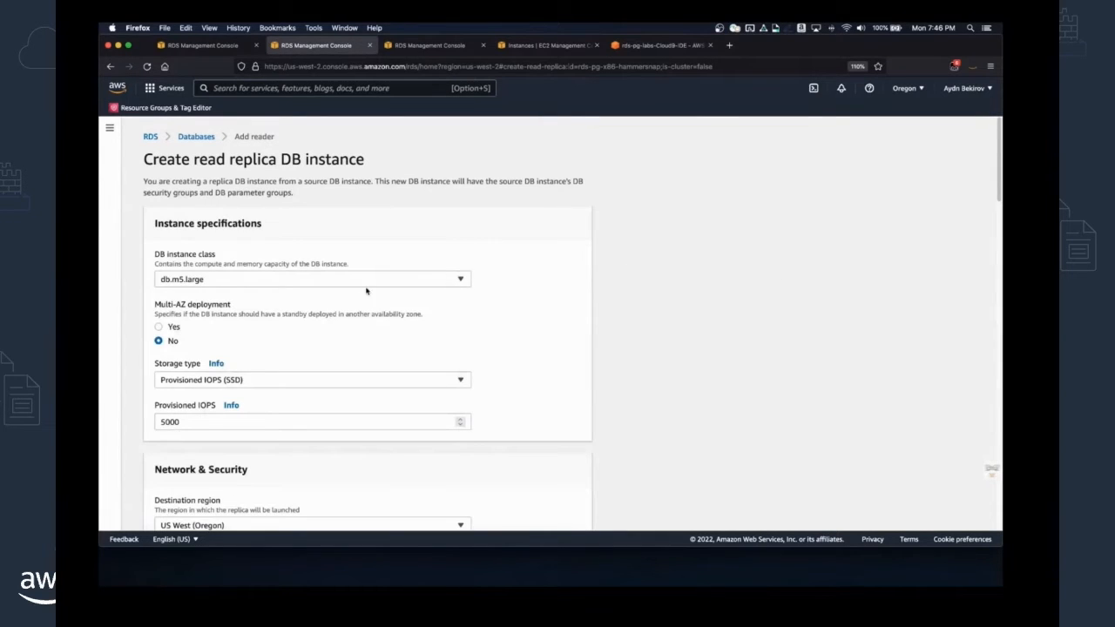
# Set the replica's DB instance class to db.m6g.large and review its storage, destination subnet group and other network settings.
pyautogui.click(367, 280)
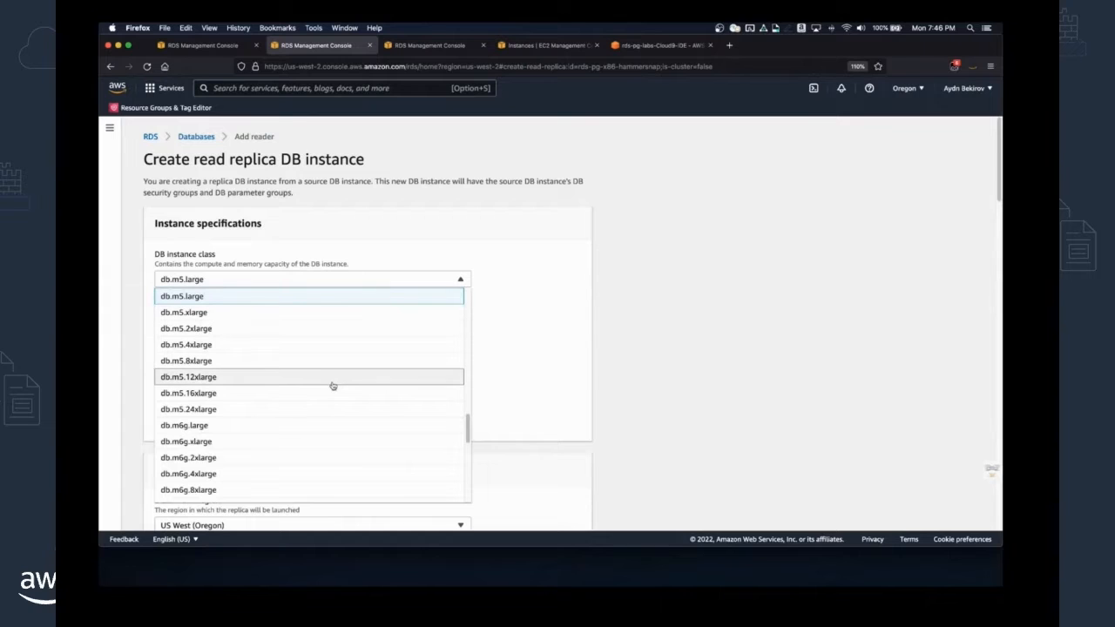
pyautogui.click(200, 426)
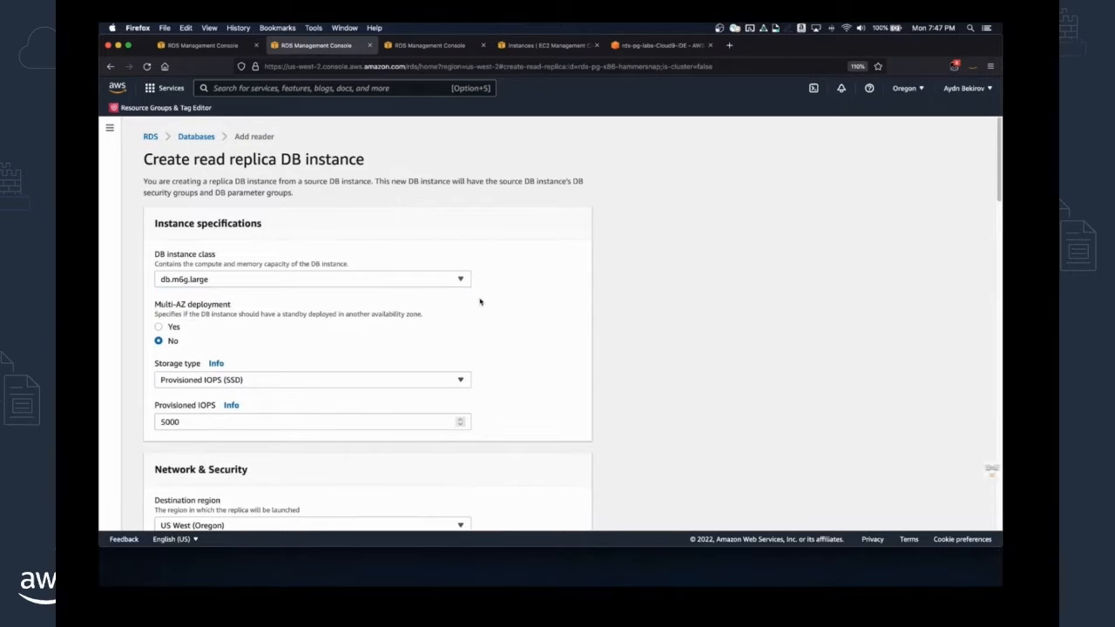
pyautogui.scroll(-2, 484, 317)
pyautogui.scroll(-8, 483, 318)
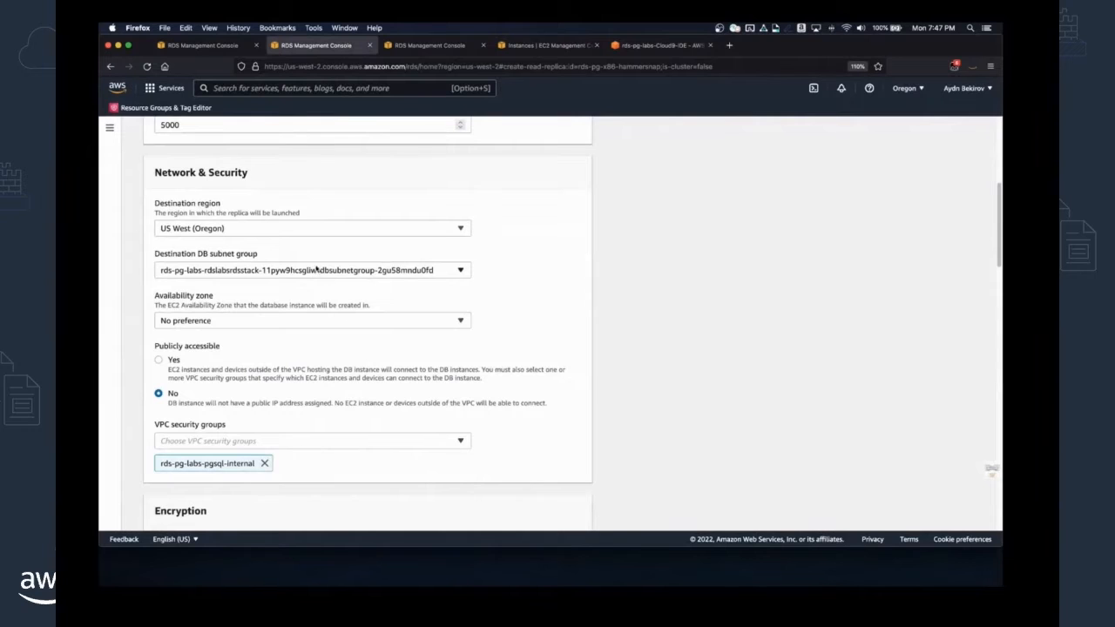
pyautogui.scroll(-5, 711, 354)
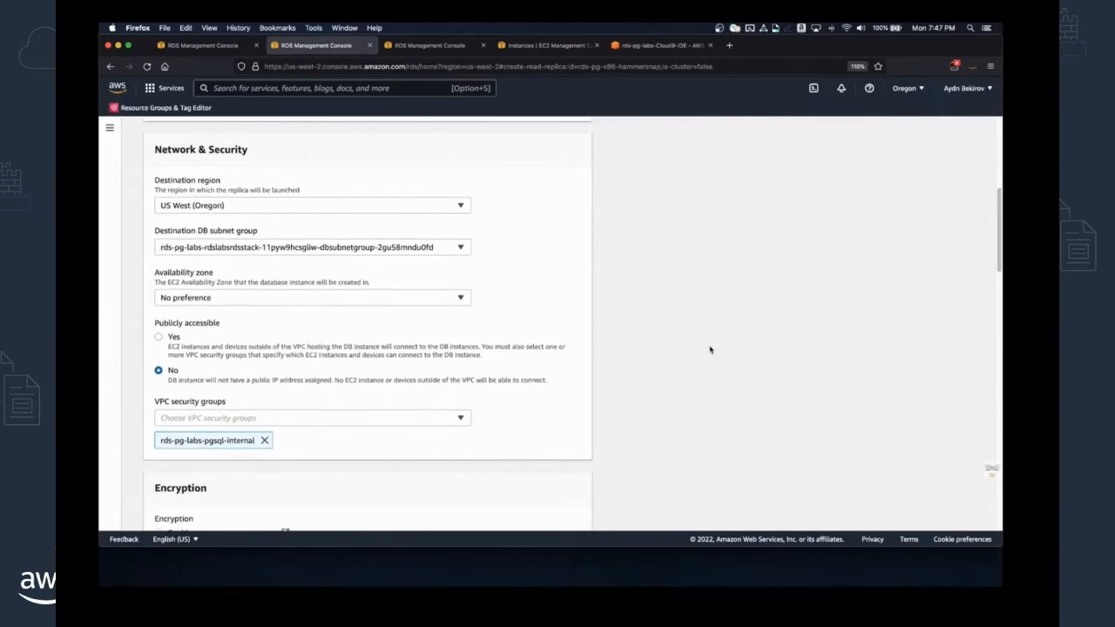
pyautogui.scroll(9, 665, 267)
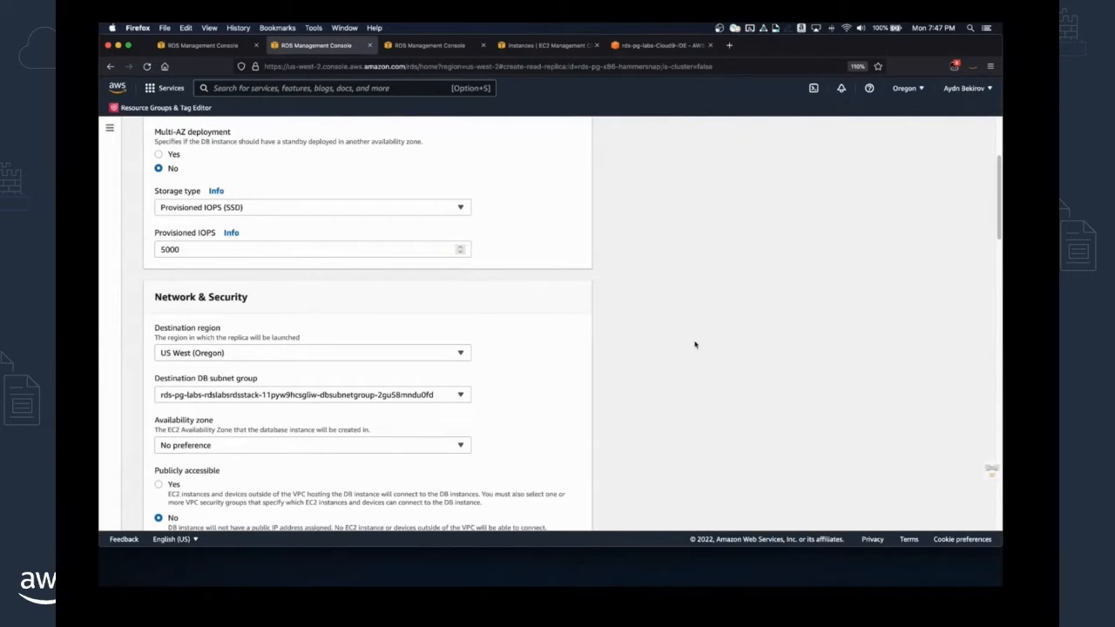
pyautogui.scroll(-1, 696, 340)
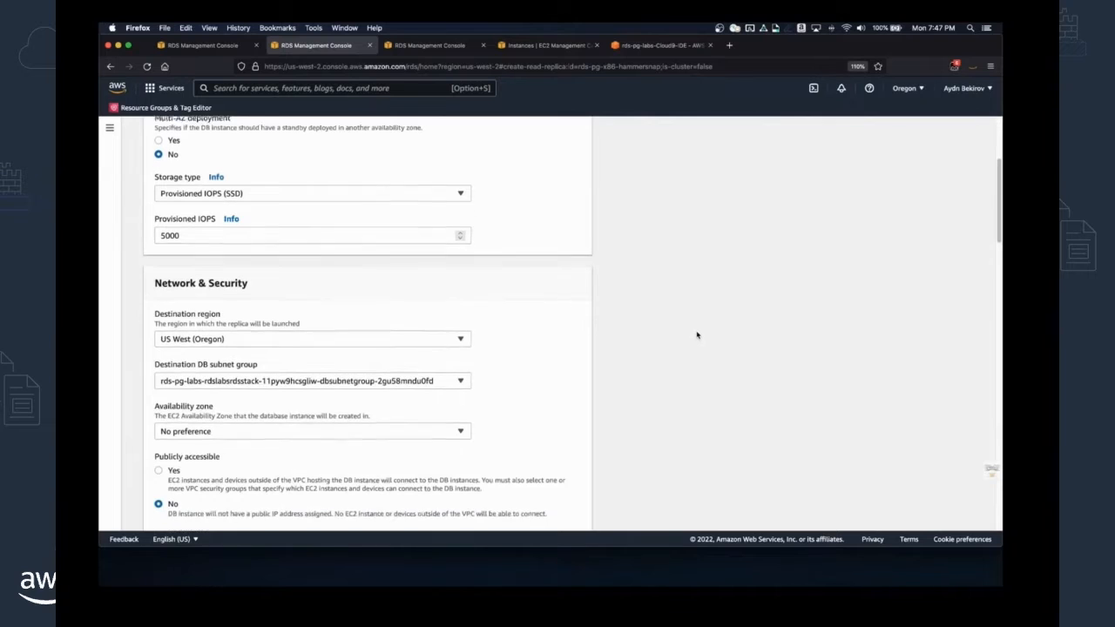
pyautogui.click(301, 369)
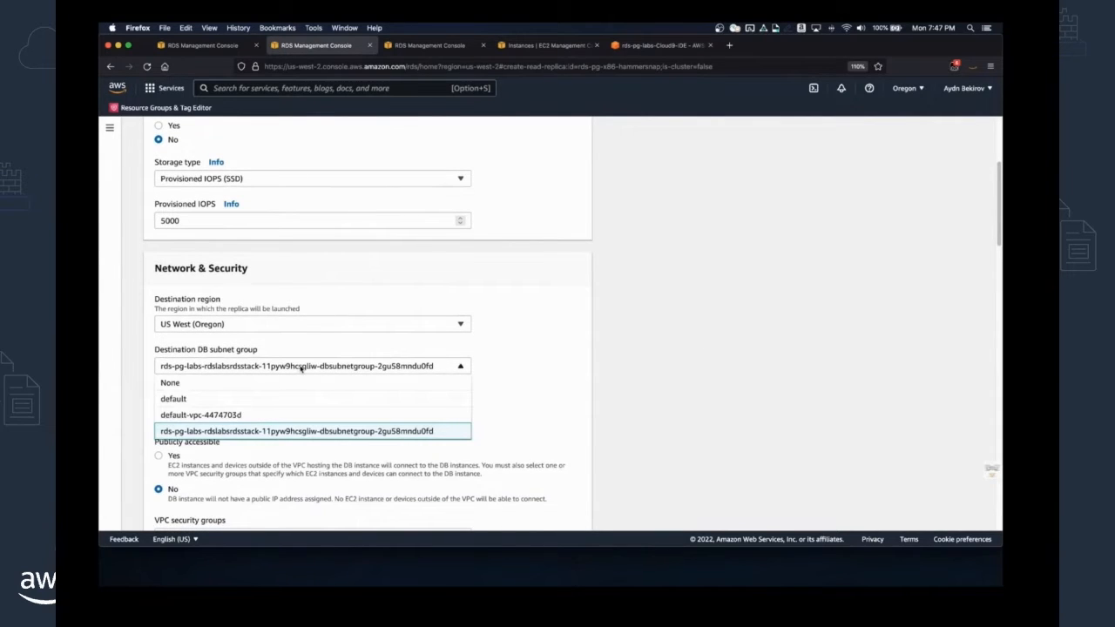
pyautogui.click(305, 368)
pyautogui.scroll(-5, 478, 386)
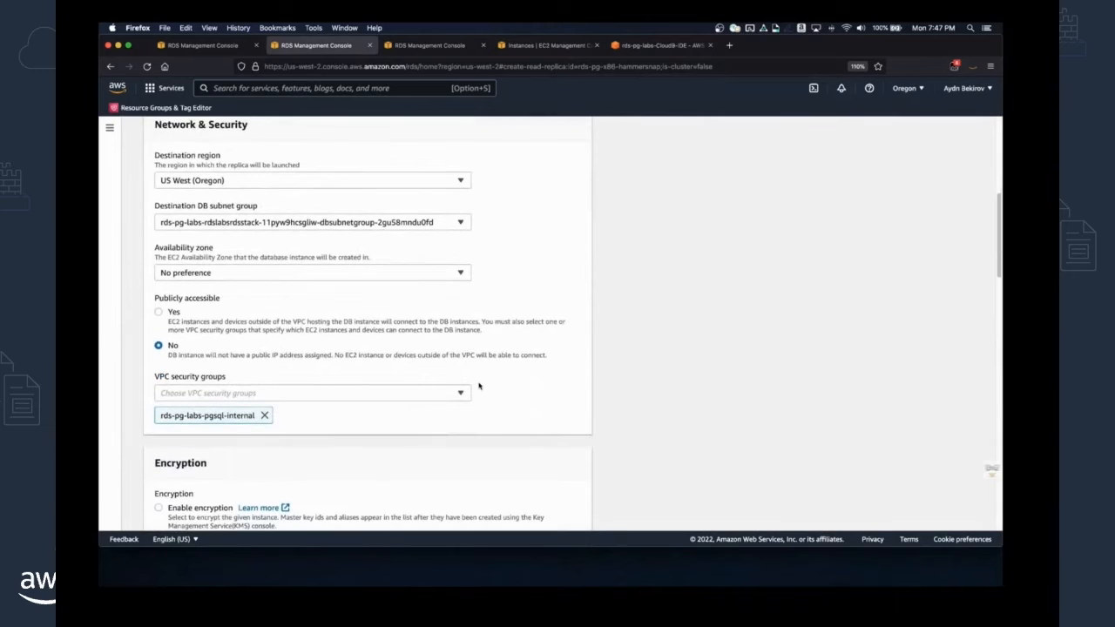
# Enter rds-pg-graviton as the read replica's DB instance identifier.
pyautogui.scroll(-2, 423, 355)
pyautogui.scroll(-6, 418, 352)
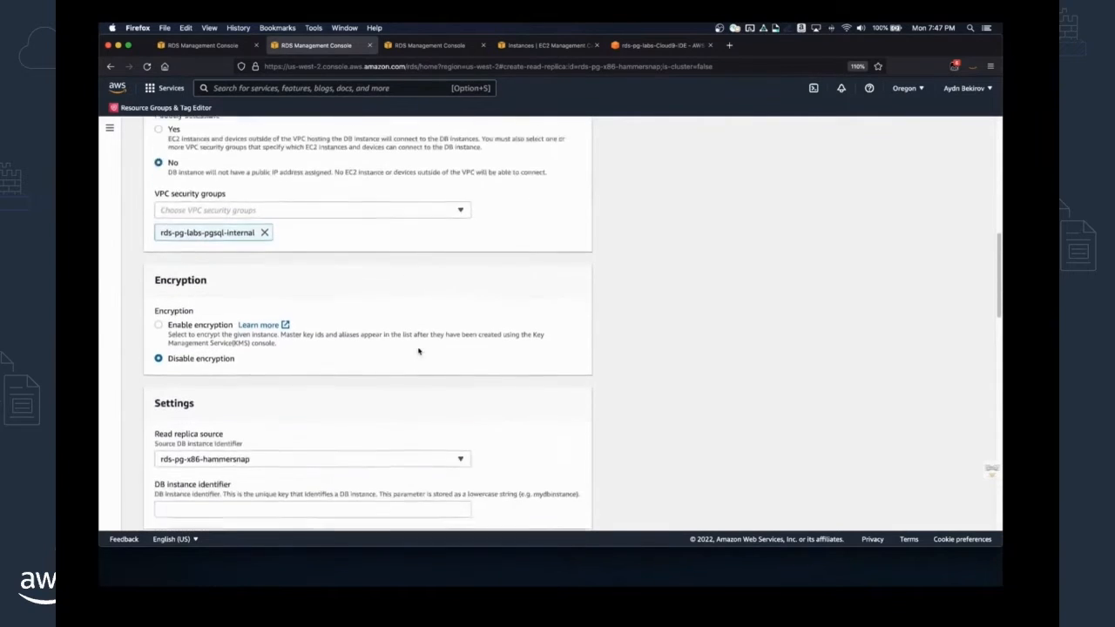
pyautogui.scroll(-1, 419, 356)
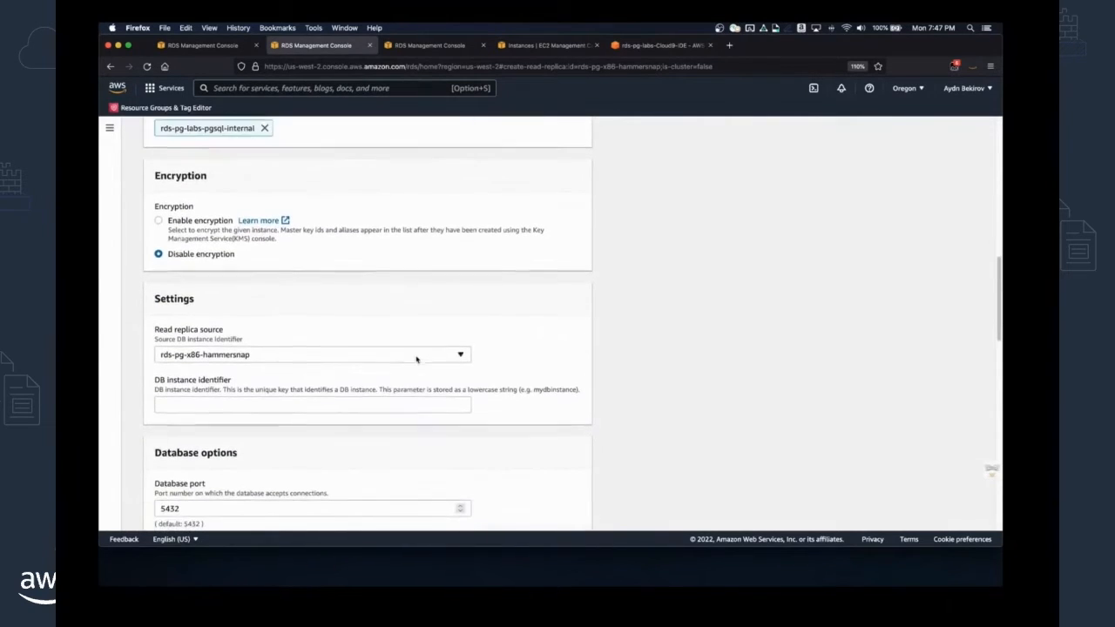
pyautogui.click(303, 402)
pyautogui.write('rds-')
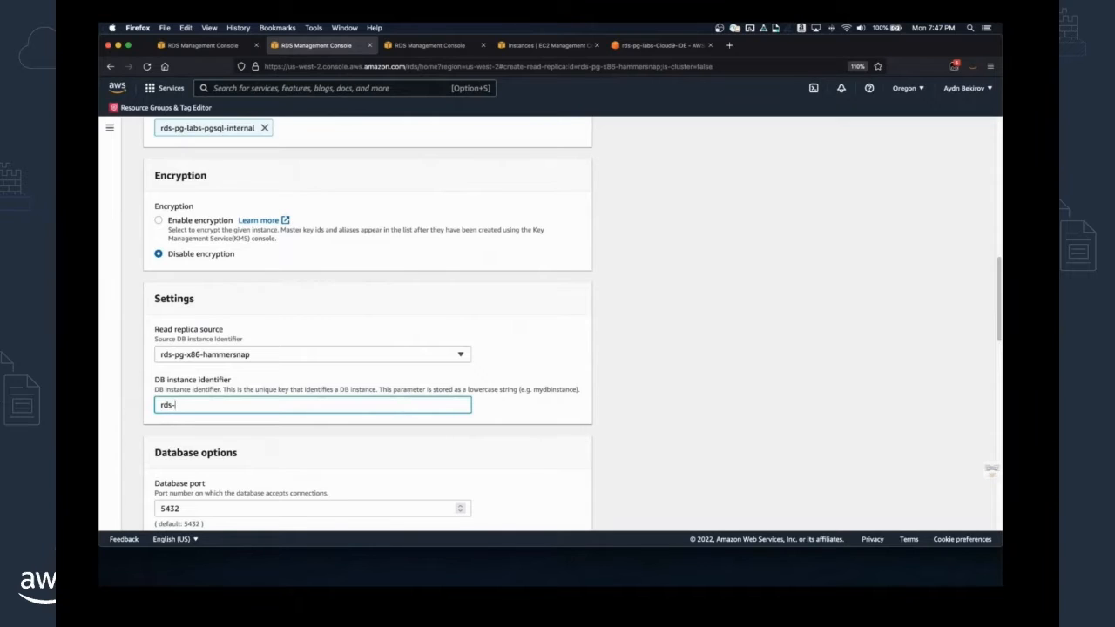
pyautogui.write('pg-graviton')
# Enable enhanced monitoring for the replica with 1 second granularity and the rds-pg-labs-monitor-us-west-2 monitoring role.
pyautogui.scroll(-3, 625, 330)
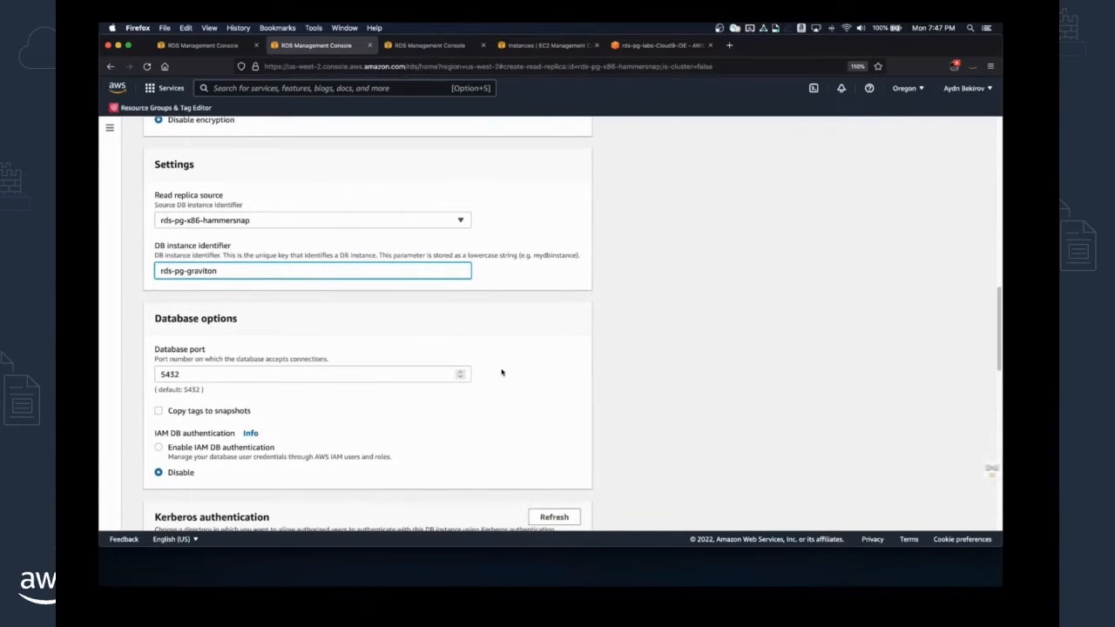
pyautogui.scroll(-2, 502, 376)
pyautogui.scroll(-2, 532, 356)
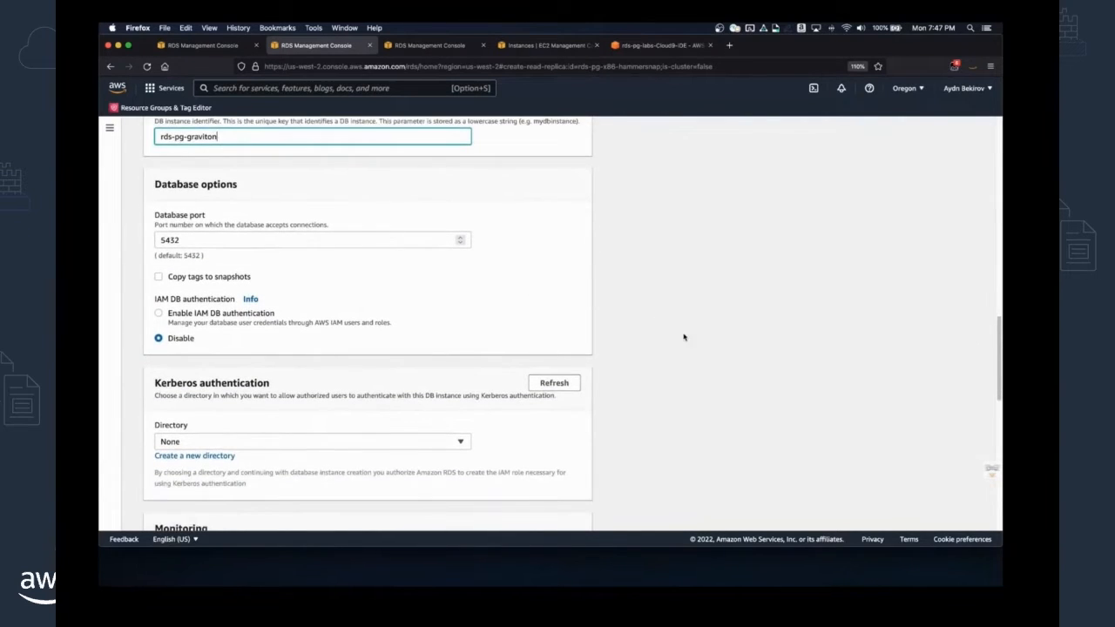
pyautogui.scroll(-2, 684, 348)
pyautogui.scroll(-1, 433, 428)
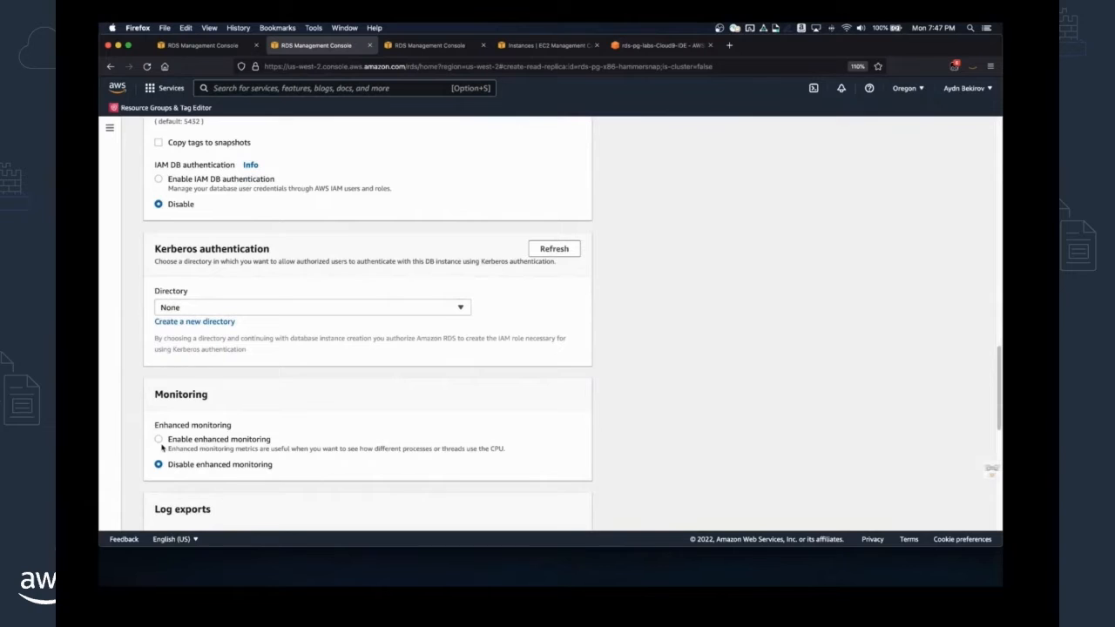
pyautogui.click(159, 440)
pyautogui.scroll(-2, 809, 366)
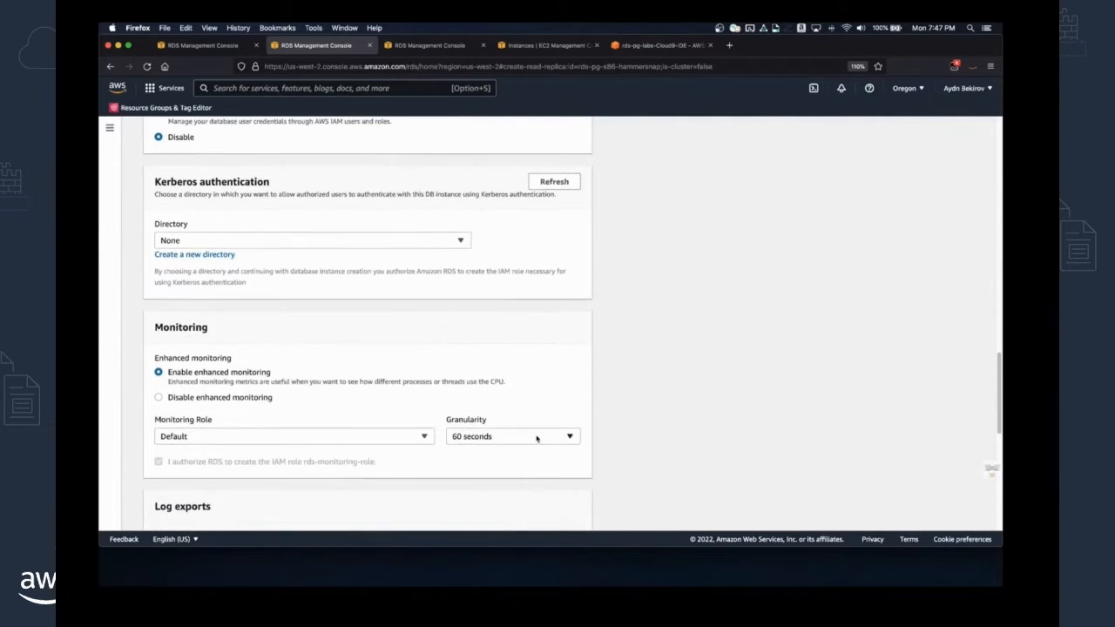
pyautogui.click(537, 439)
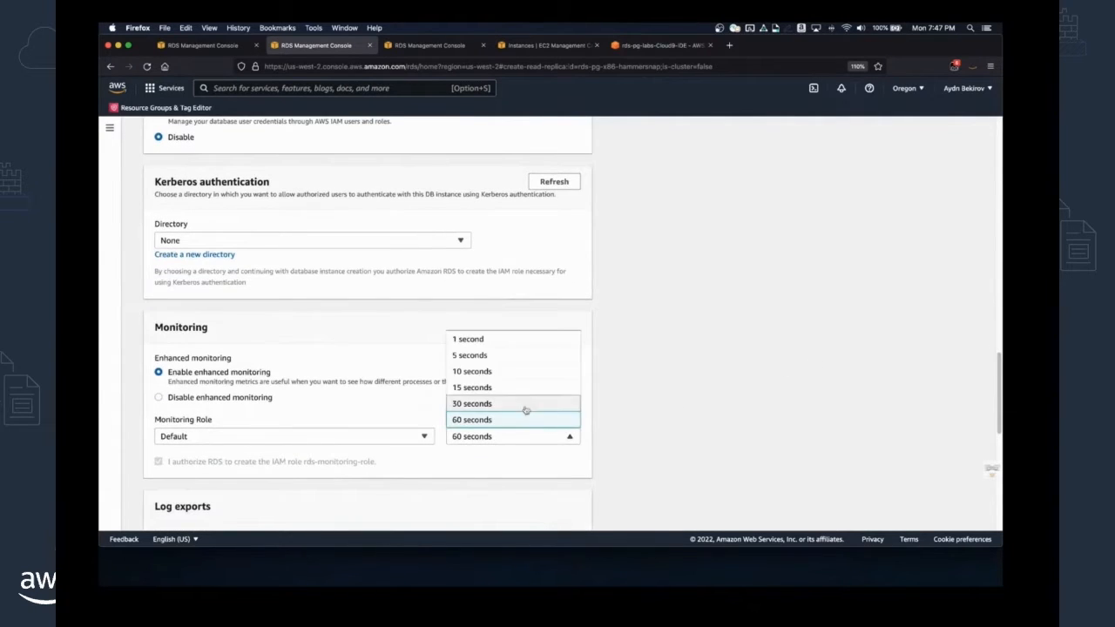
pyautogui.click(501, 341)
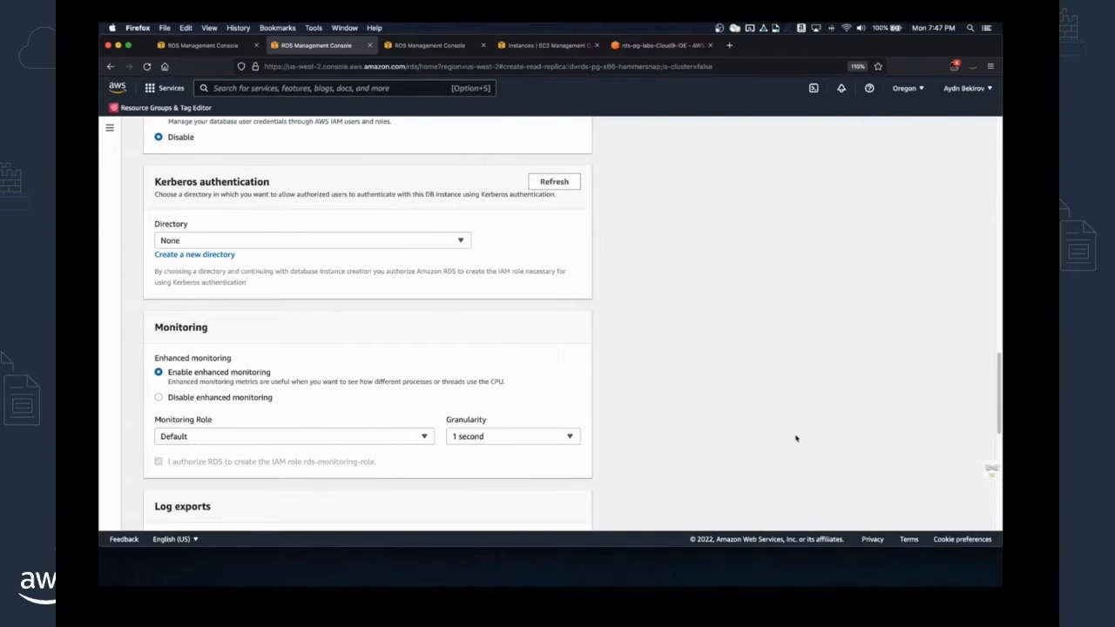
pyautogui.click(209, 440)
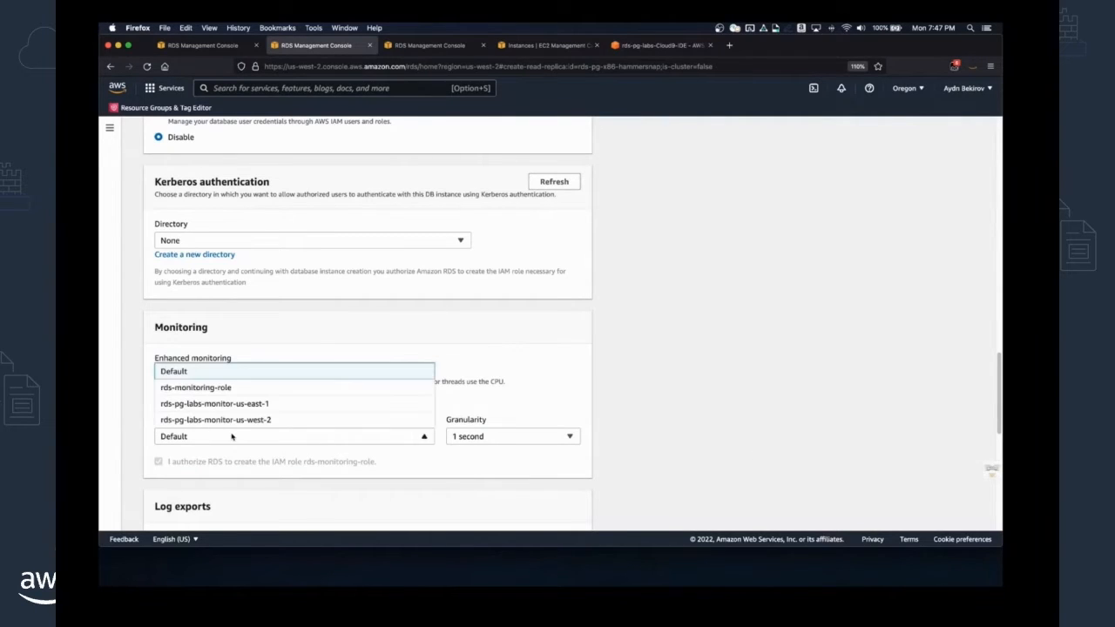
pyautogui.click(232, 422)
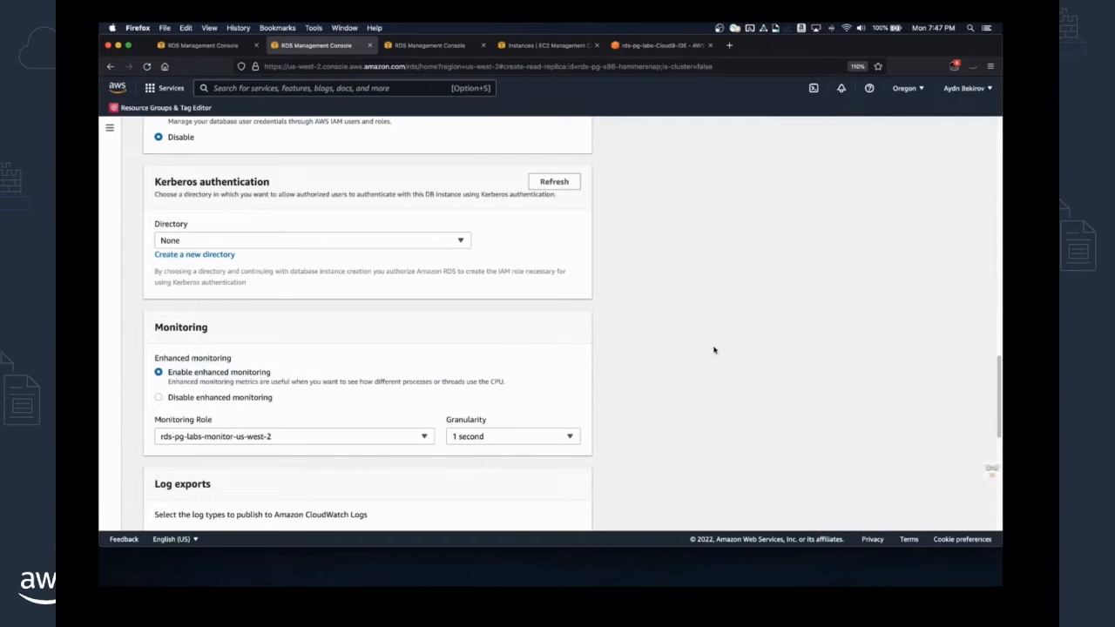
pyautogui.scroll(-5, 714, 351)
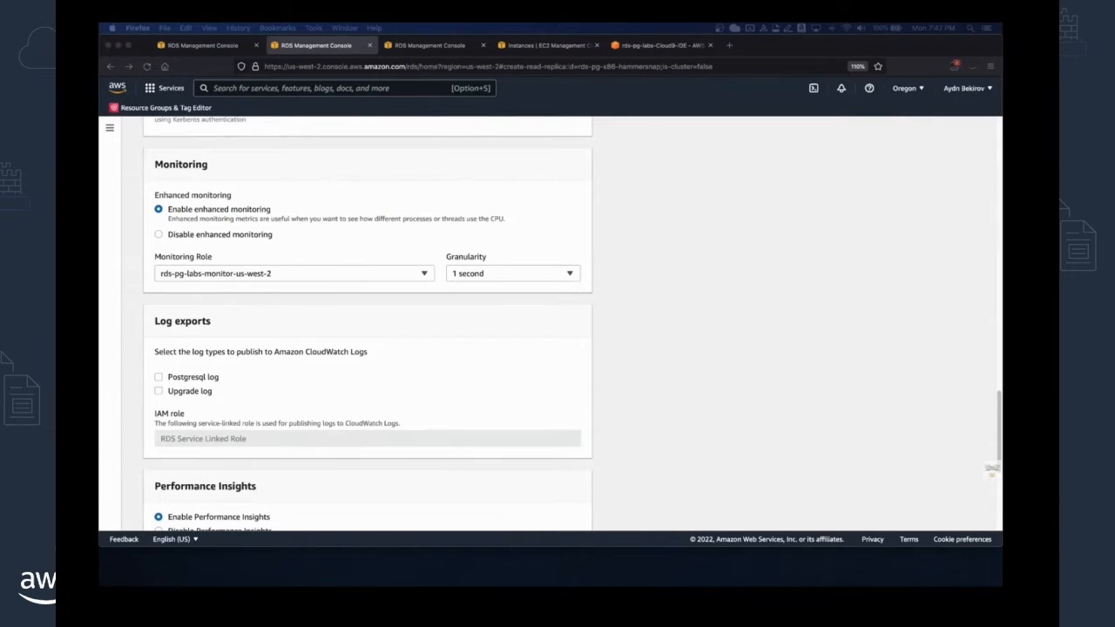
# Turn off auto minor version upgrade for the replica, keep Performance Insights enabled with 7 days retention, and create the read replica.
pyautogui.scroll(-8, 880, 312)
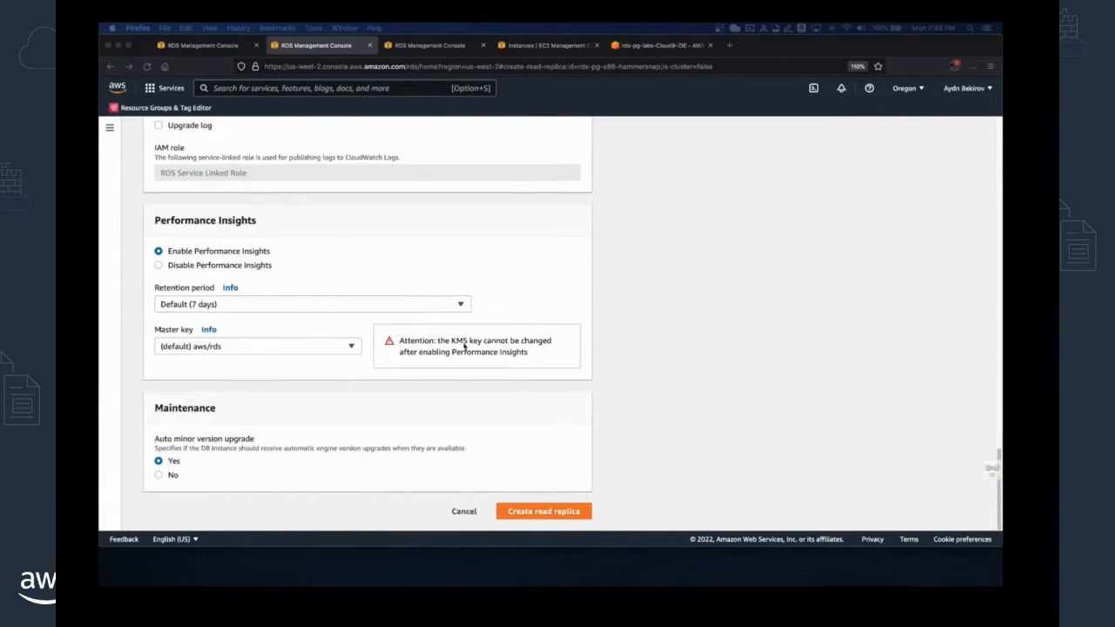
pyautogui.click(651, 437)
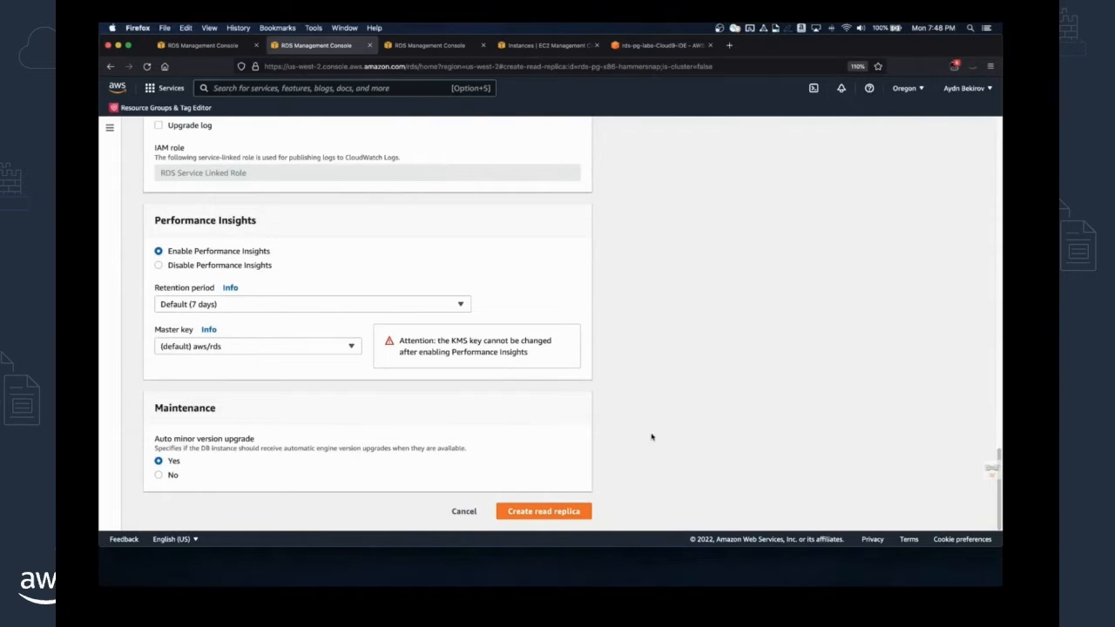
pyautogui.click(160, 476)
pyautogui.scroll(1, 265, 468)
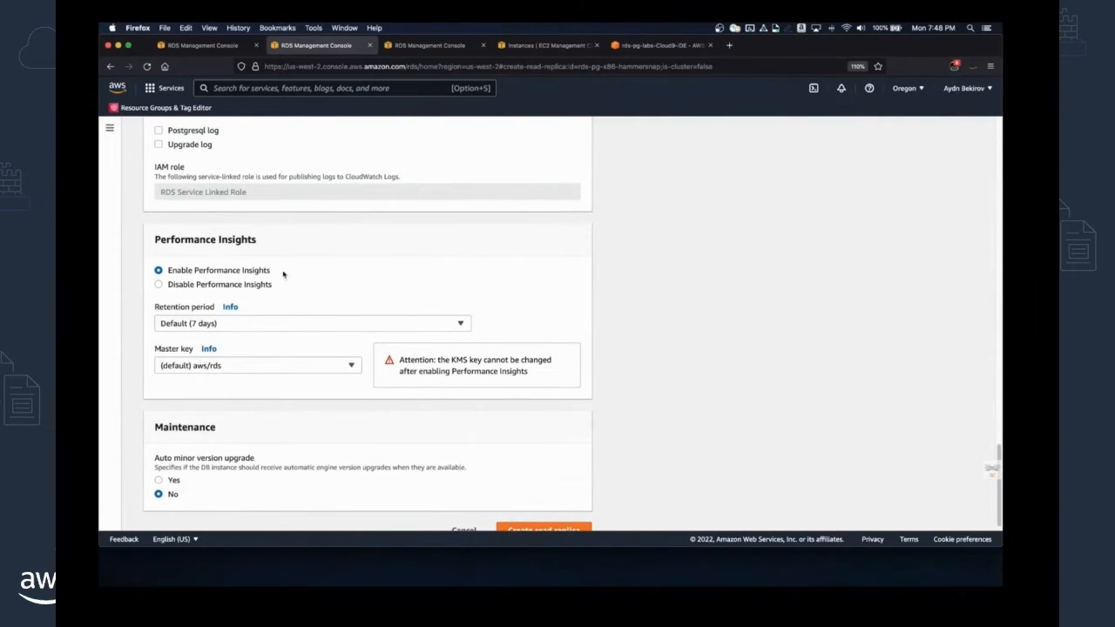
pyautogui.scroll(-1, 704, 413)
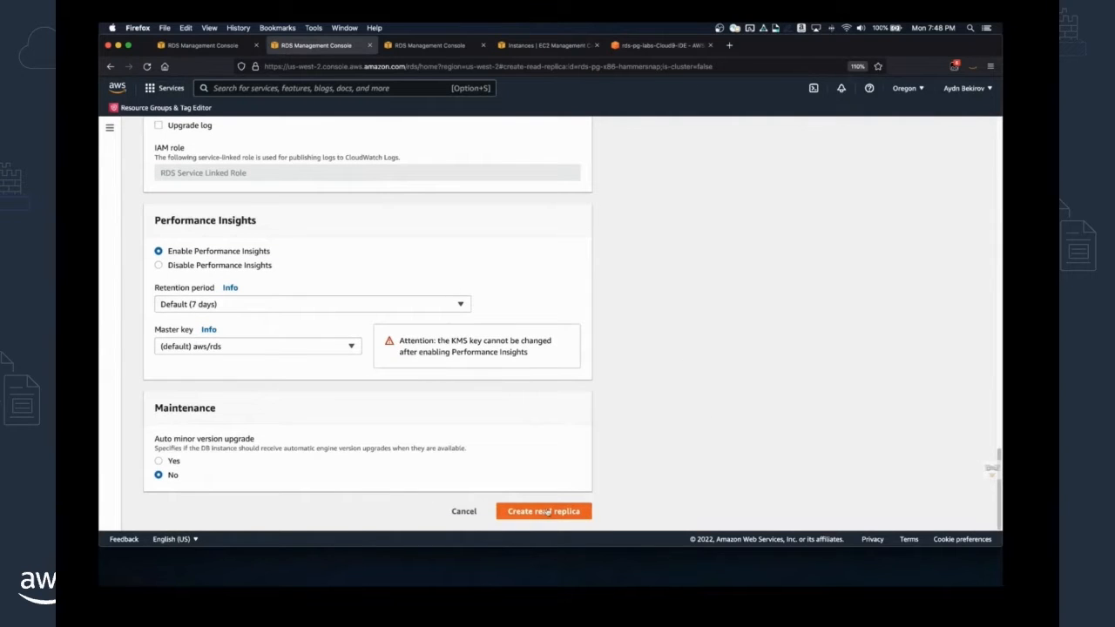
pyautogui.click(543, 512)
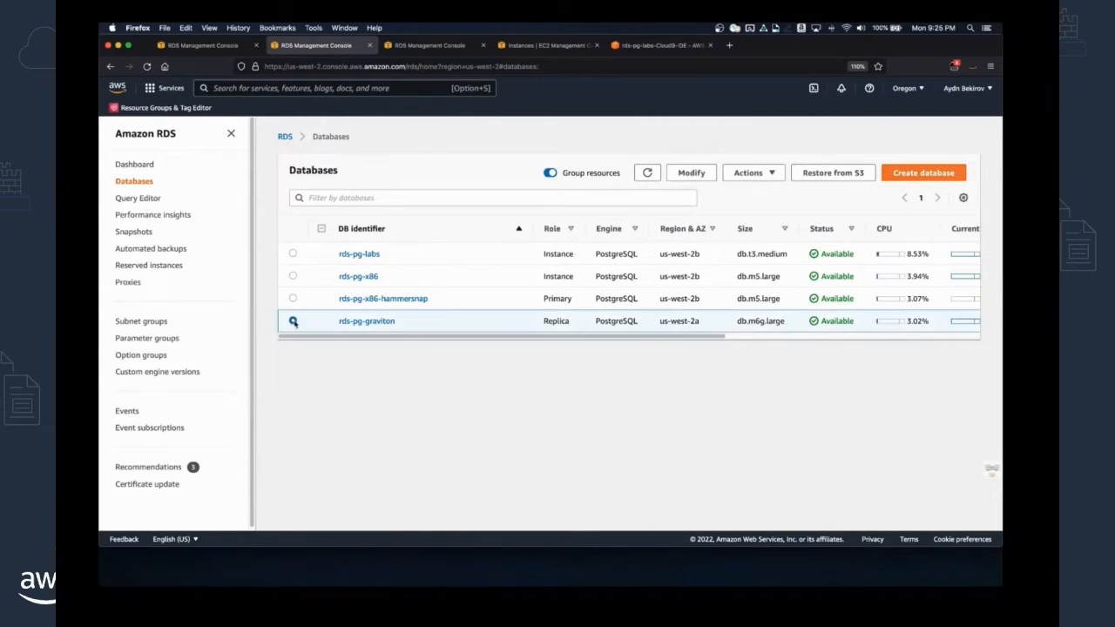
# Start promoting the rds-pg-graviton replica, keeping automatic backups on with 1 day retention and no backup window preference.
pyautogui.click(293, 321)
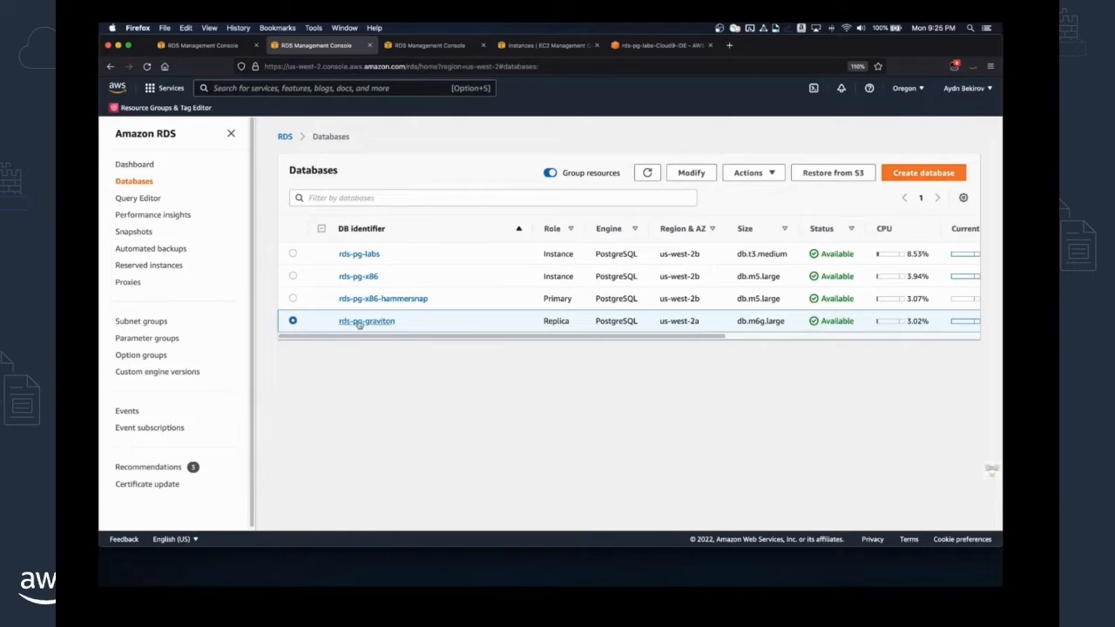
pyautogui.tripleClick(757, 323)
pyautogui.click(762, 324)
pyautogui.click(771, 173)
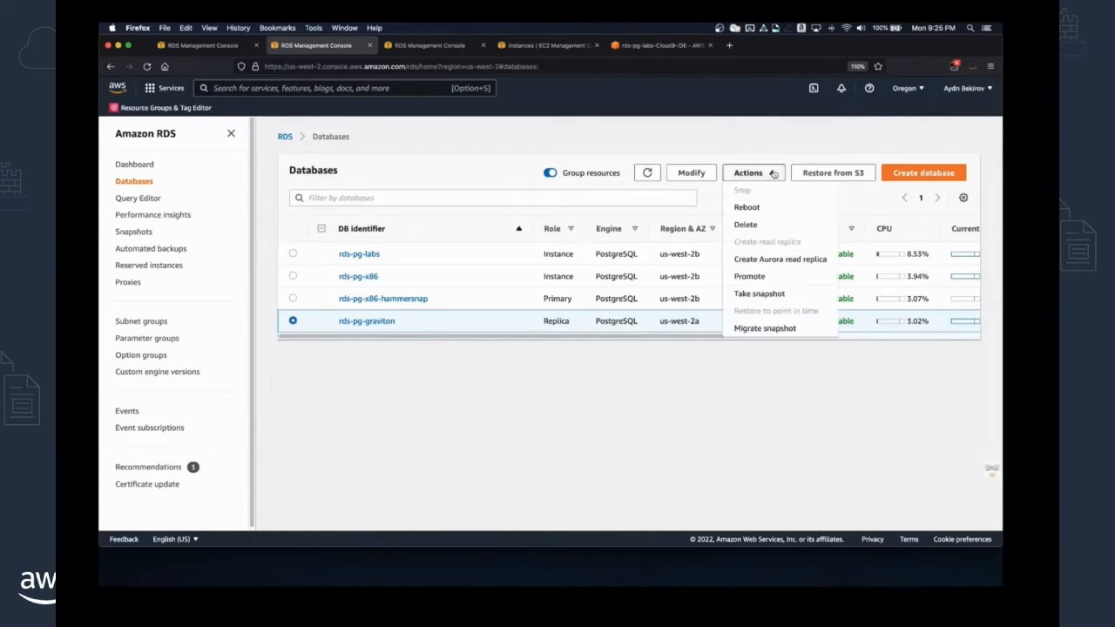
pyautogui.click(751, 276)
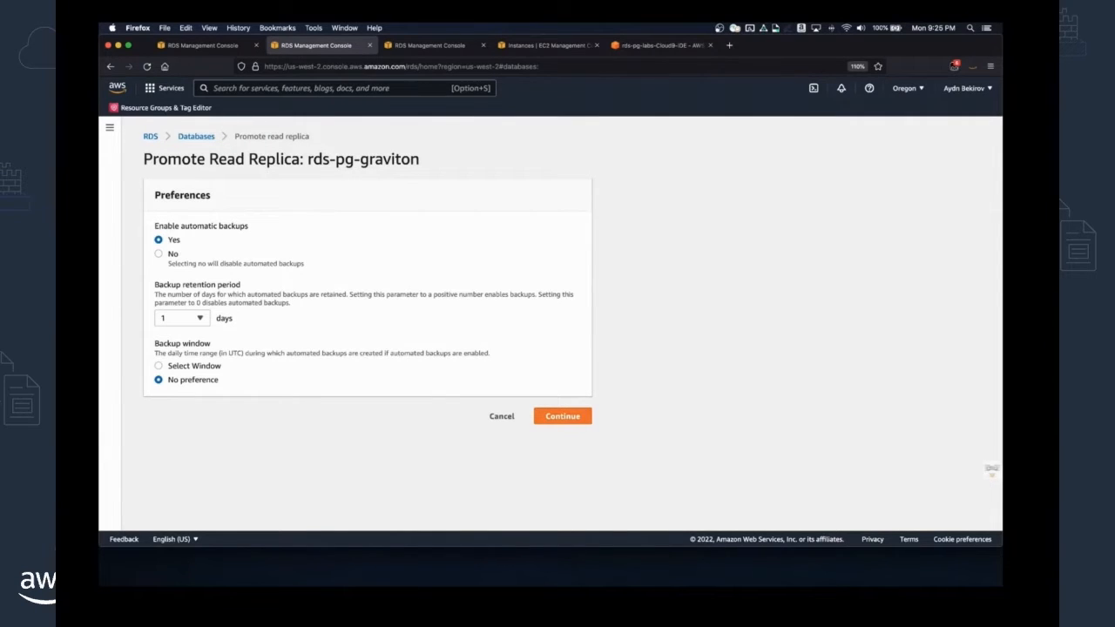
pyautogui.click(582, 420)
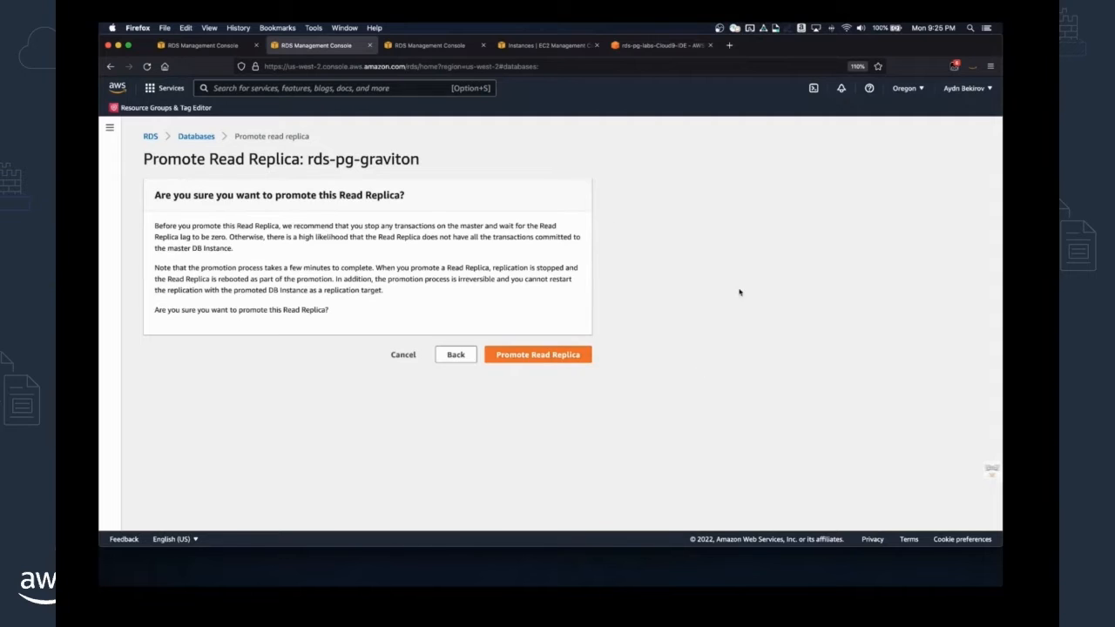
# Enlarge the promotion notice to read it and confirm promoting the rds-pg-graviton read replica.
pyautogui.press('super+plus')
pyautogui.press('super+plus')
pyautogui.press('super+plus')
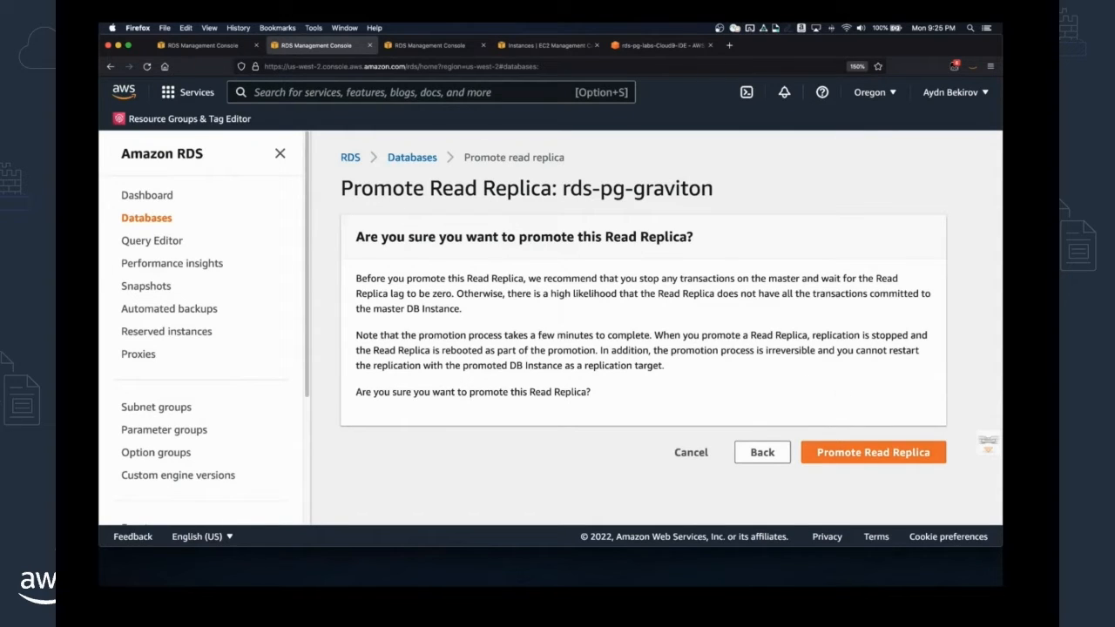
pyautogui.click(887, 446)
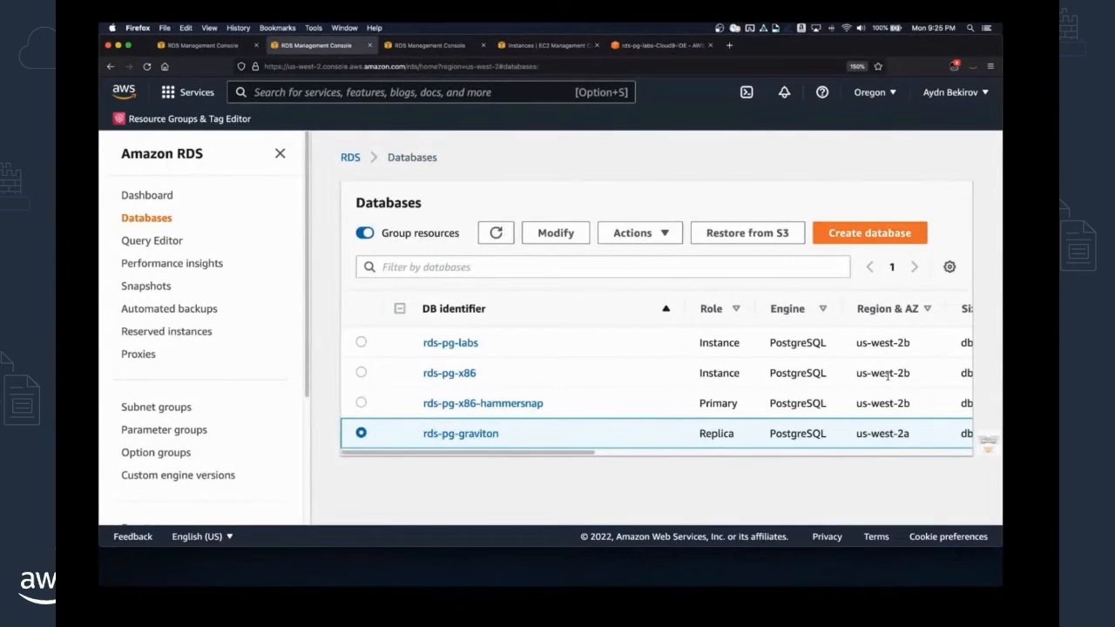
# Restore the page zoom and check the role and instance size of rds-pg-graviton in the RDS databases list.
pyautogui.press('super+minus')
pyautogui.press('super+minus')
pyautogui.press('super+minus')
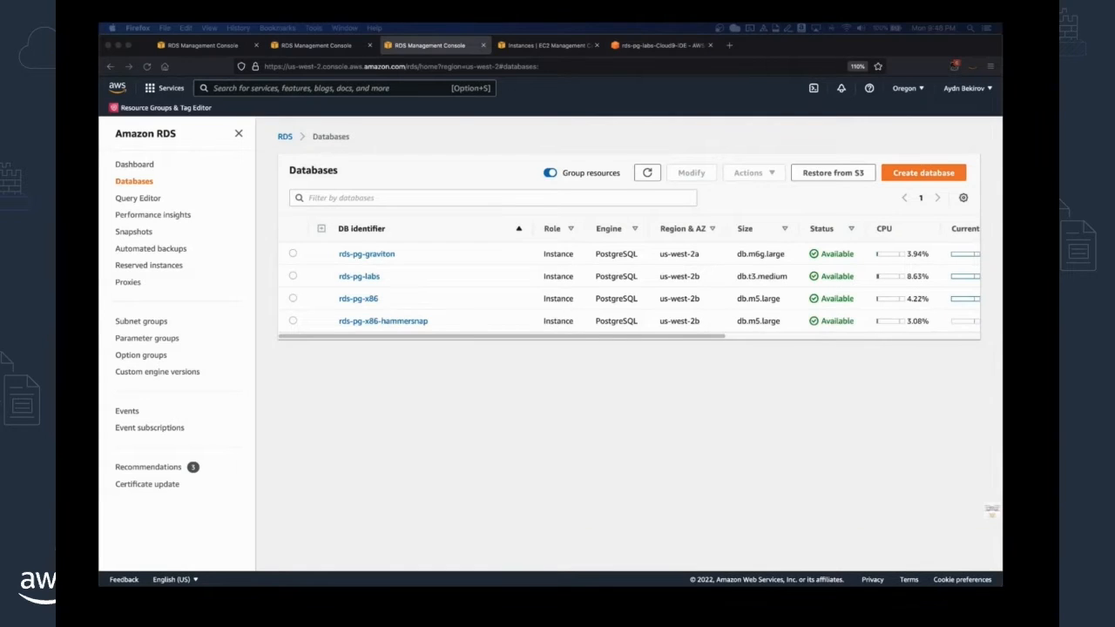
pyautogui.tripleClick(747, 253)
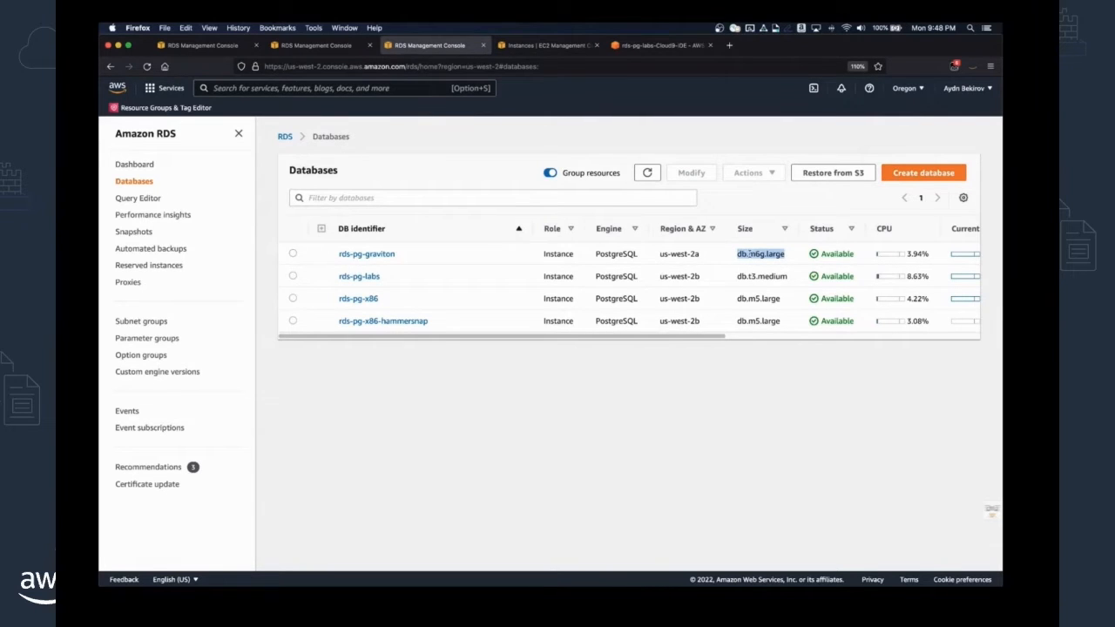
pyautogui.click(750, 253)
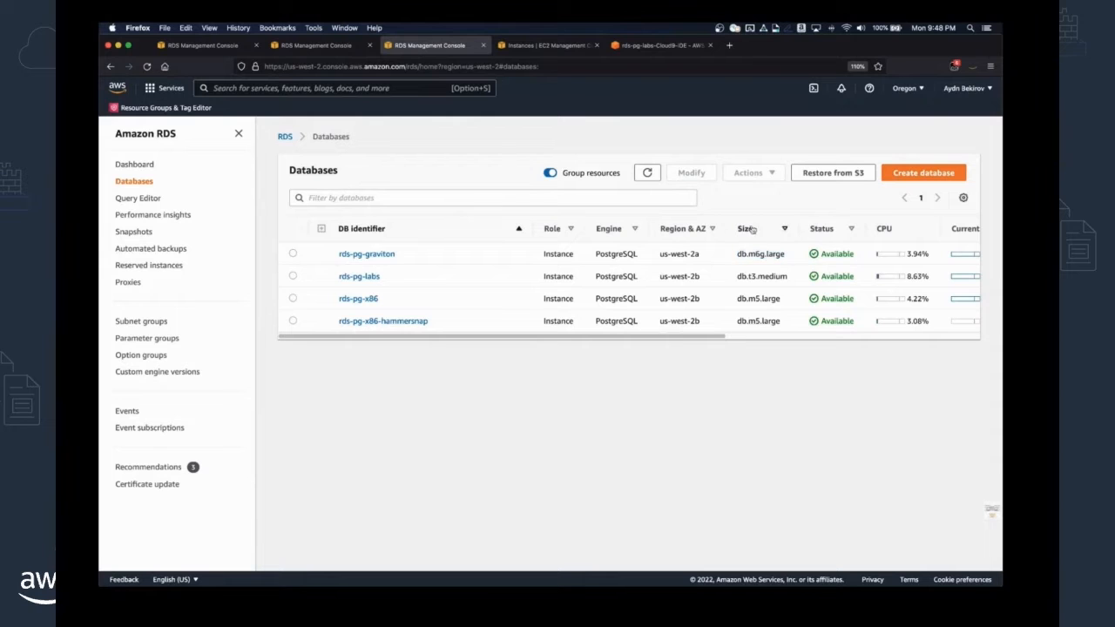
# In the Cloud9 IDE, create a new file named Graviton-Benchmark.sh in the environment folder and open it for editing.
pyautogui.click(654, 47)
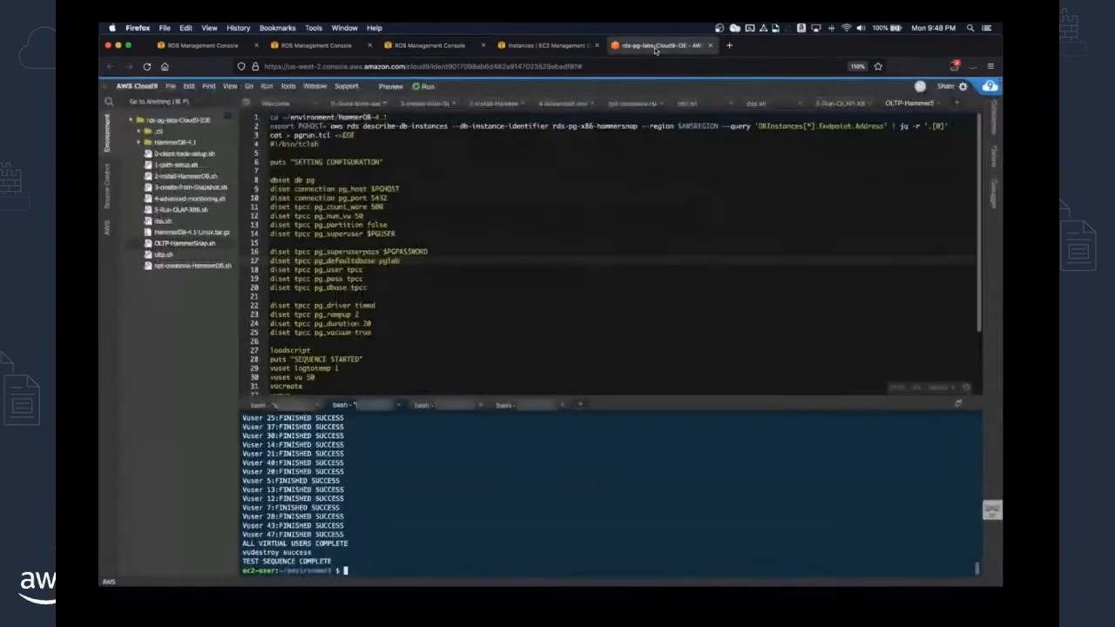
pyautogui.click(168, 317)
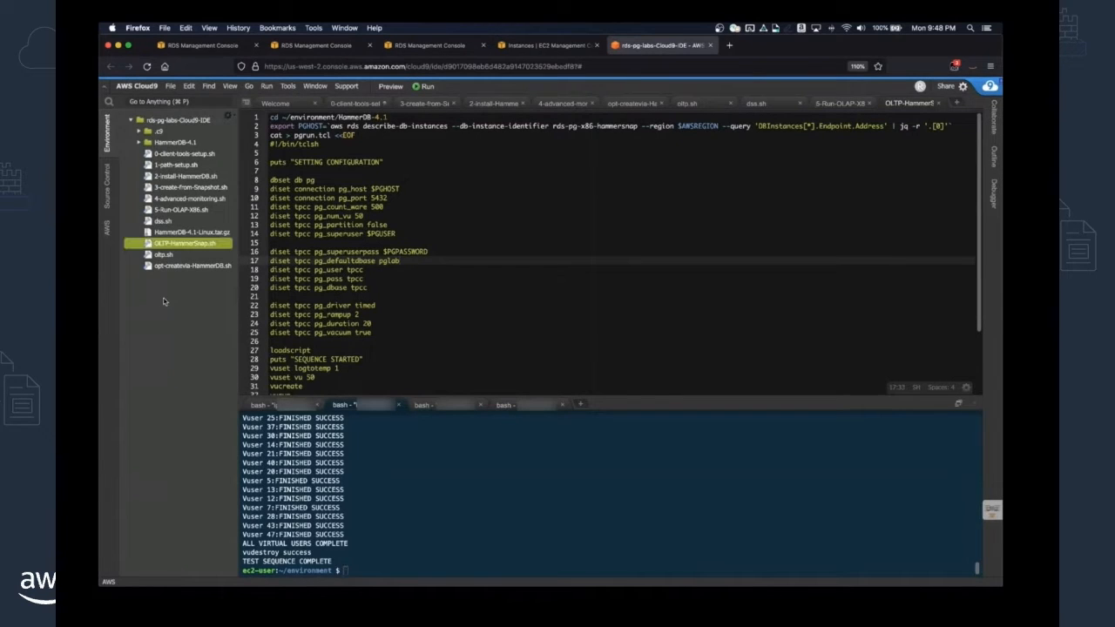
pyautogui.rightClick(163, 301)
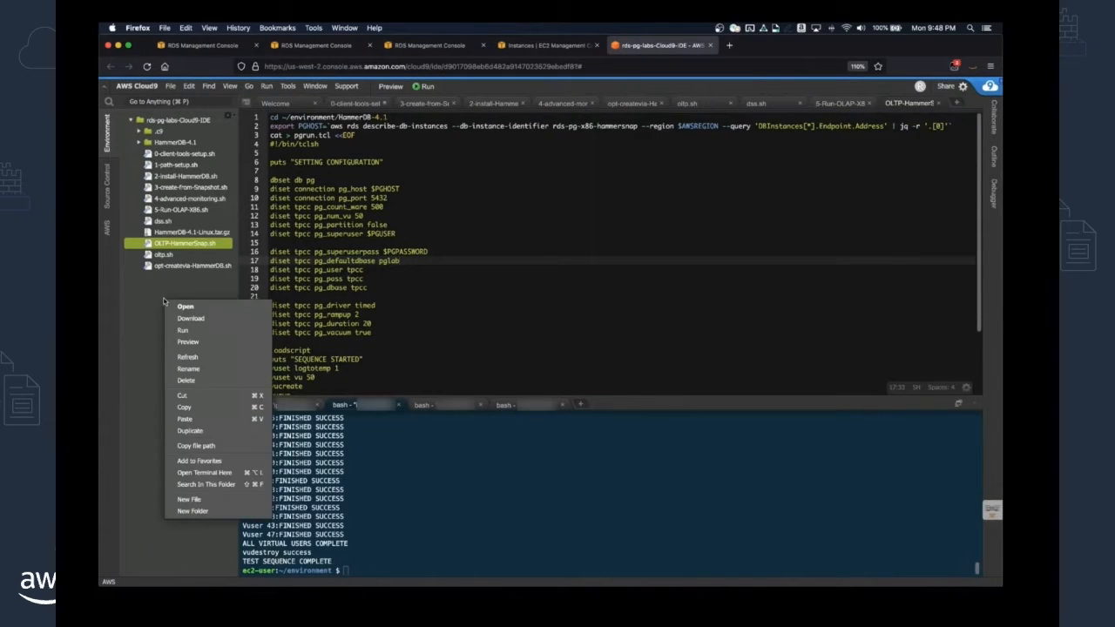
pyautogui.click(189, 499)
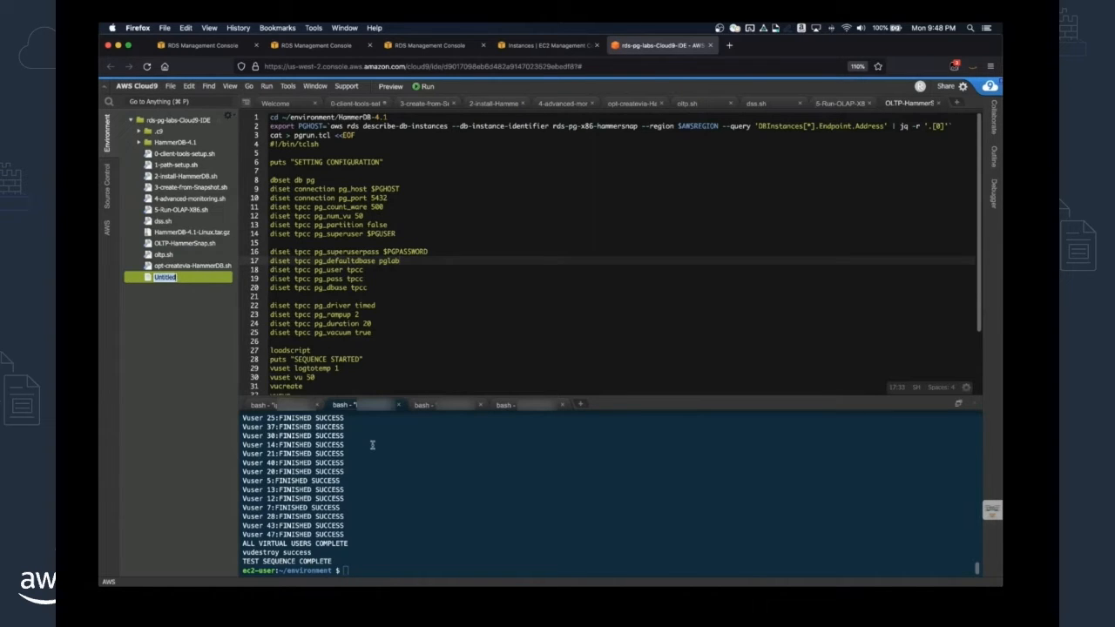
pyautogui.write('c')
pyautogui.write('rav')
pyautogui.write('iton-Benchmark')
pyautogui.write('.sh')
pyautogui.press('Return')
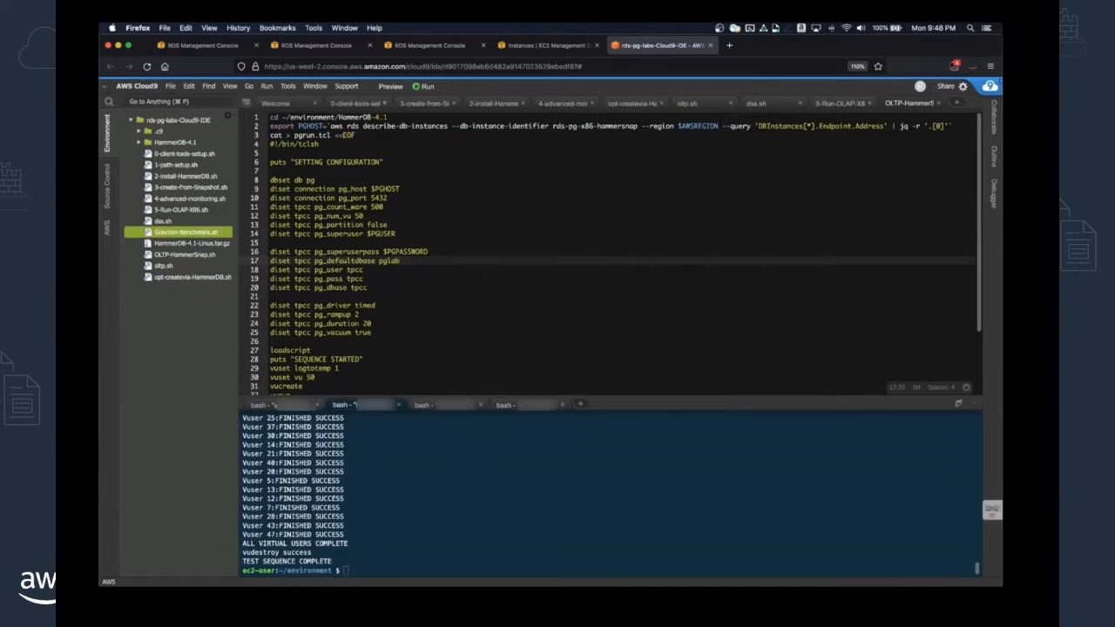
pyautogui.doubleClick(198, 234)
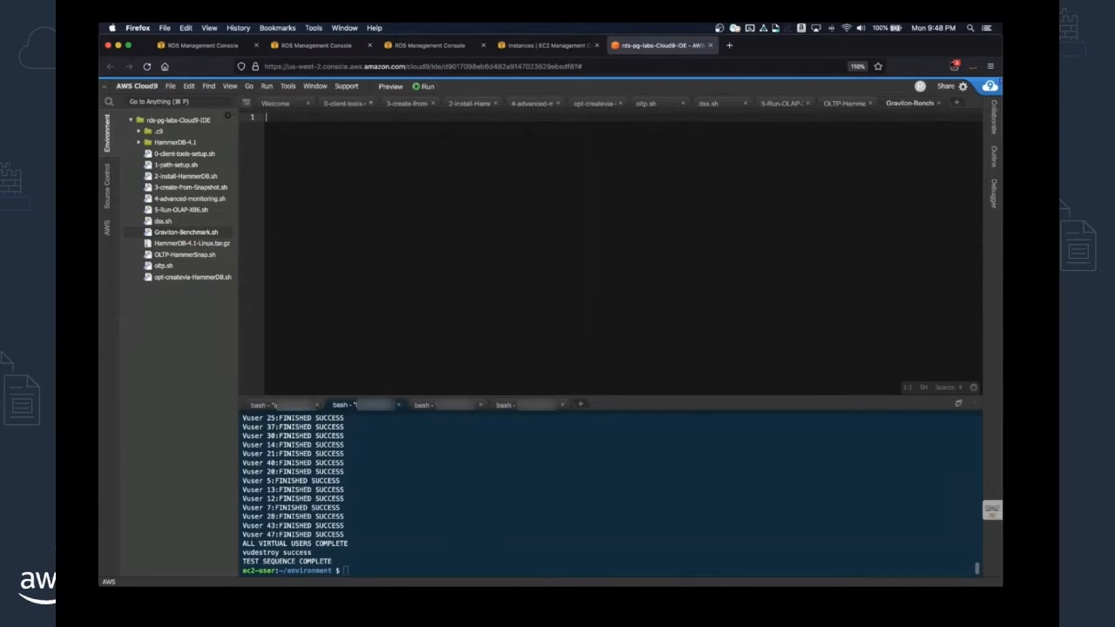
# Switch to the workshop's Run DSS Workload page, review the HammerDB script and copy it.
pyautogui.moveTo(1002, 94); pyautogui.dragTo(695, 45)
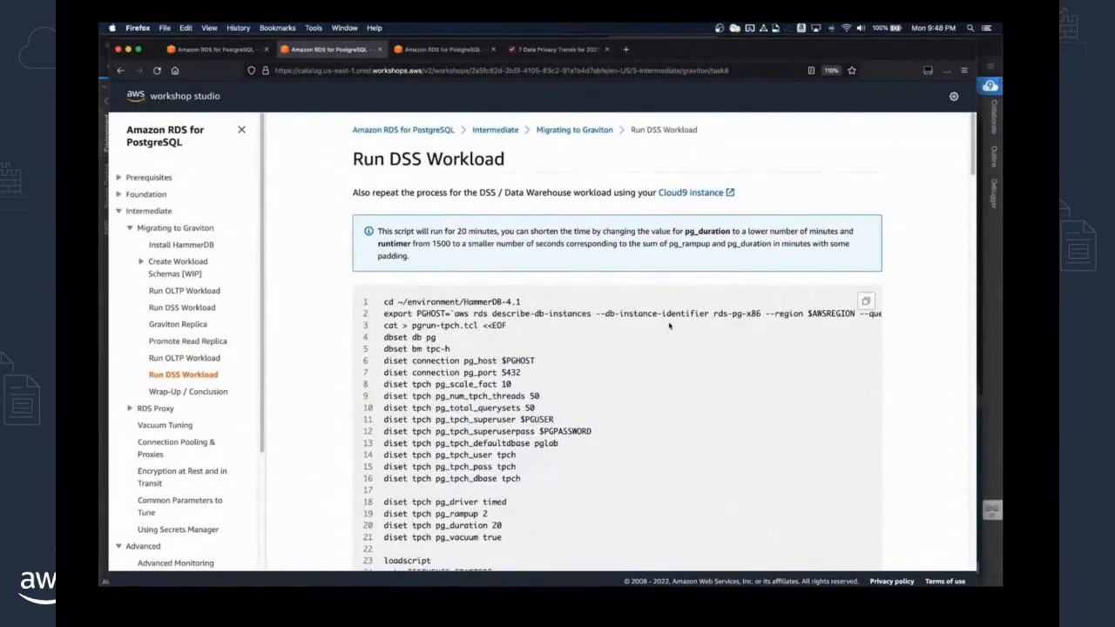
pyautogui.scroll(-1, 536, 279)
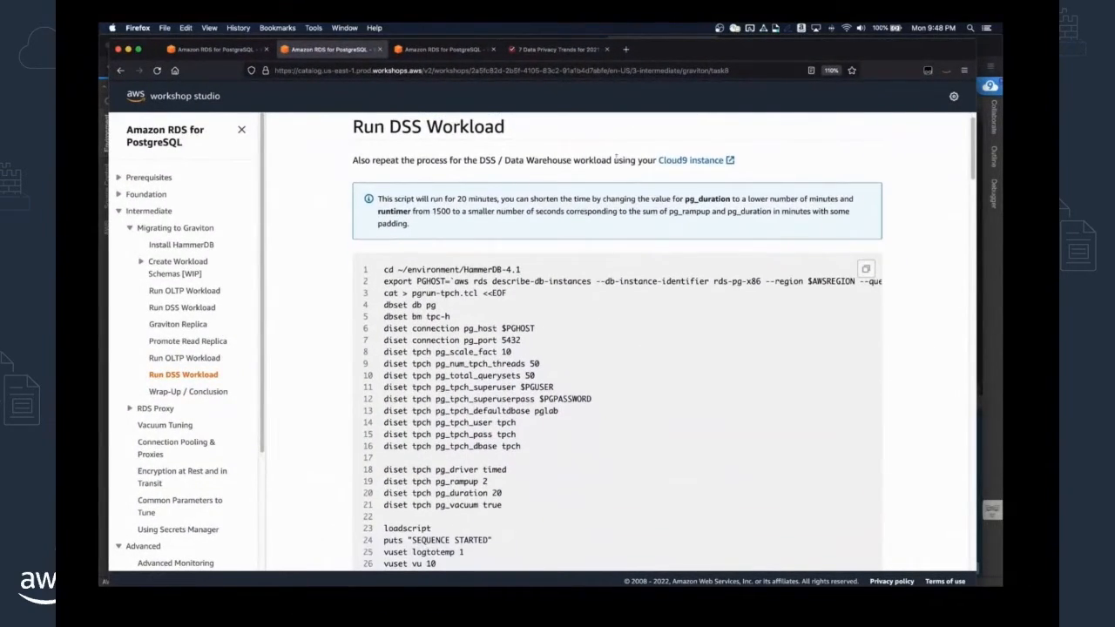
pyautogui.scroll(-3, 493, 227)
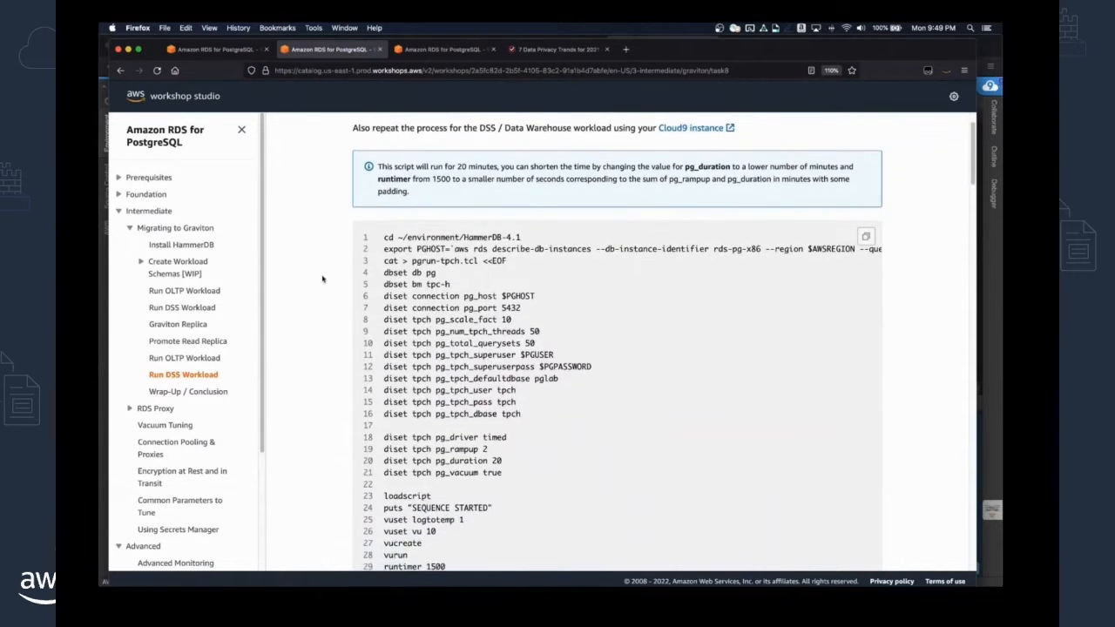
pyautogui.scroll(-1, 625, 247)
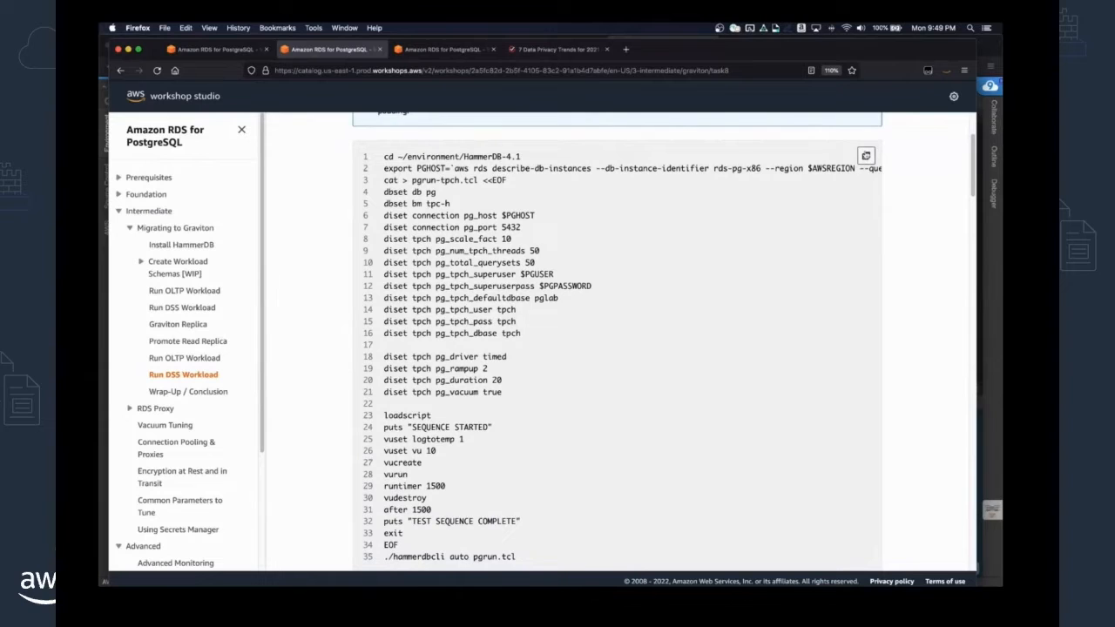
pyautogui.click(866, 155)
pyautogui.scroll(-1, 697, 292)
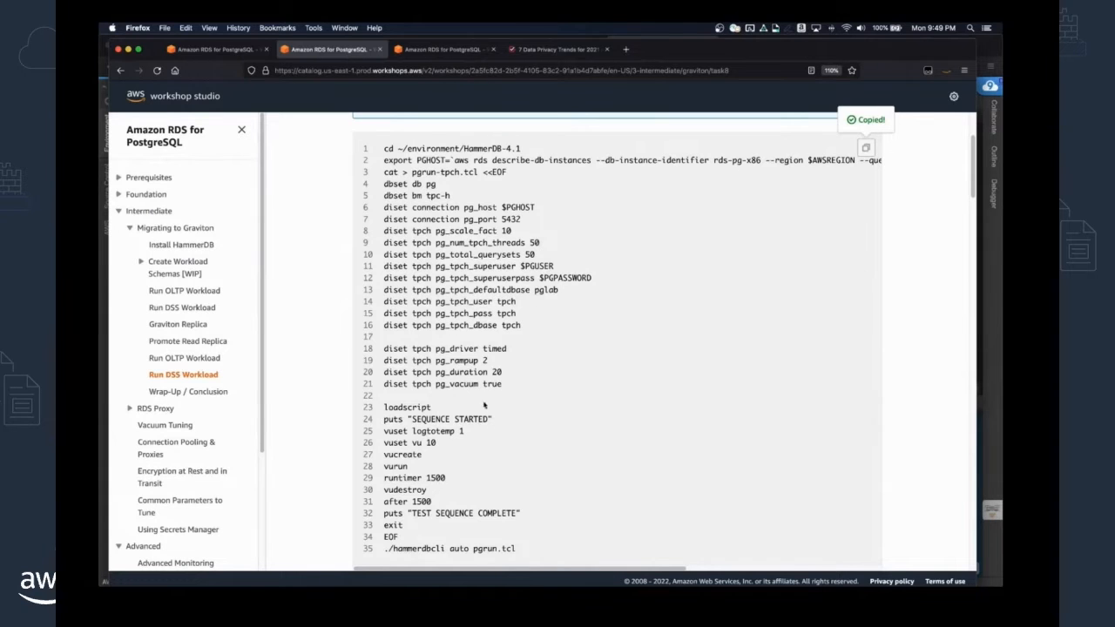
pyautogui.scroll(-1, 492, 452)
pyautogui.moveTo(471, 463); pyautogui.dragTo(446, 463)
pyautogui.click(417, 381)
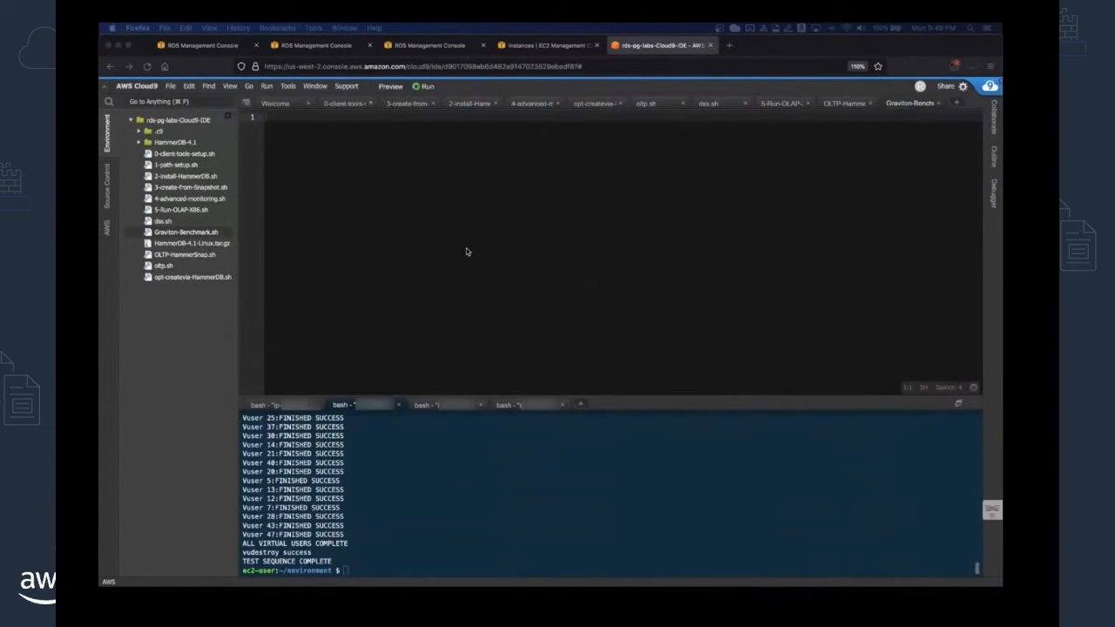
# Paste the copied script into Graviton-Benchmark.sh in Cloud9 and change its DB instance identifier to rds-pg-graviton.
pyautogui.click(436, 218)
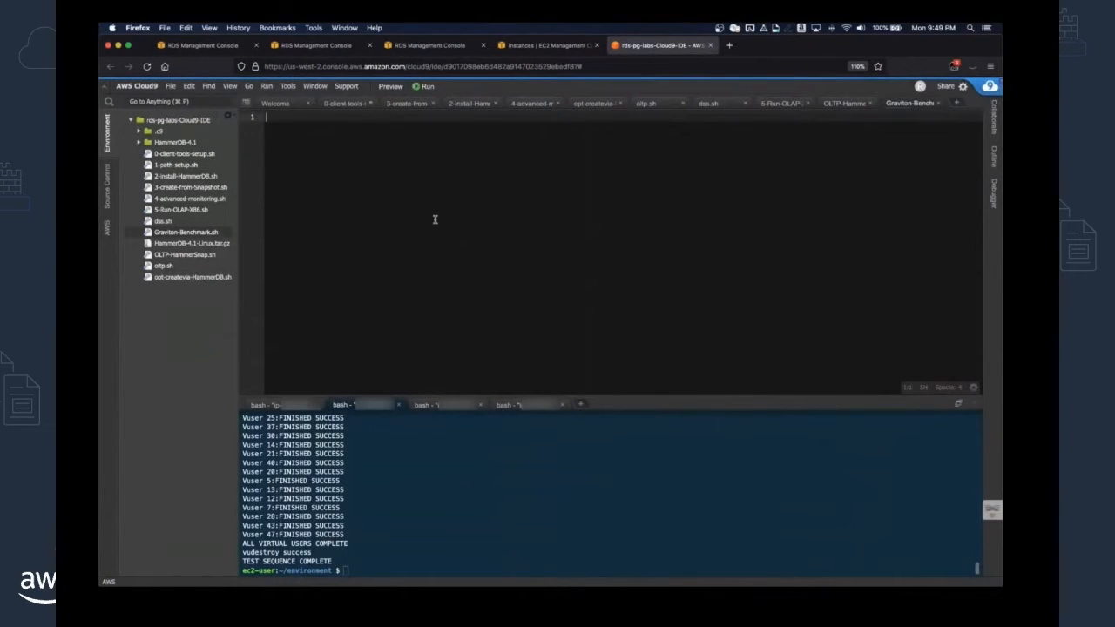
pyautogui.press('super+v')
pyautogui.scroll(2, 371, 273)
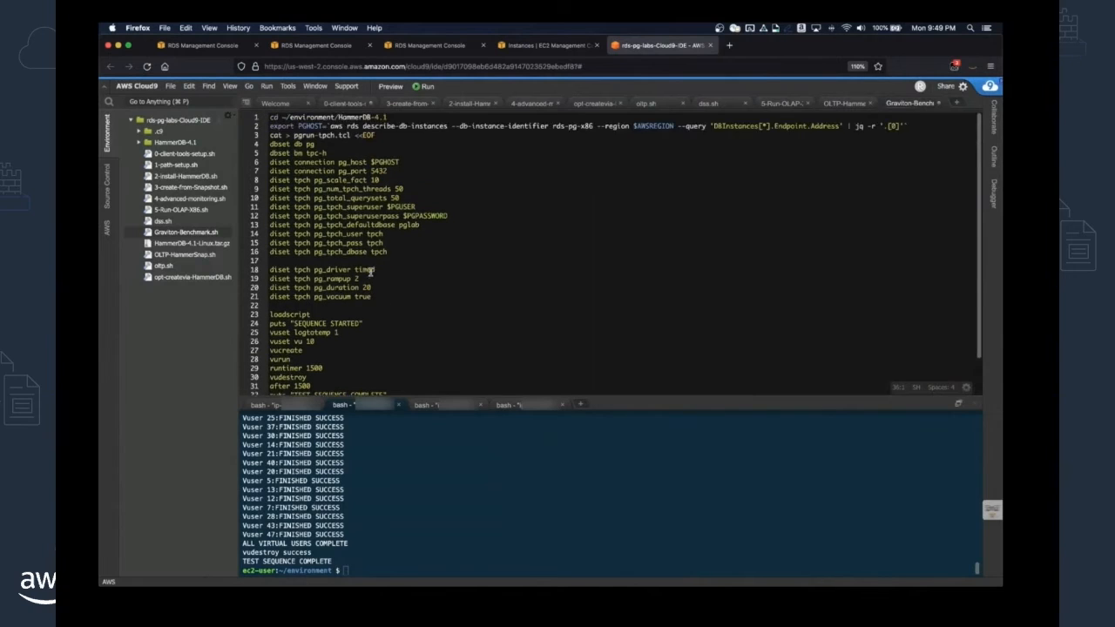
pyautogui.doubleClick(588, 125)
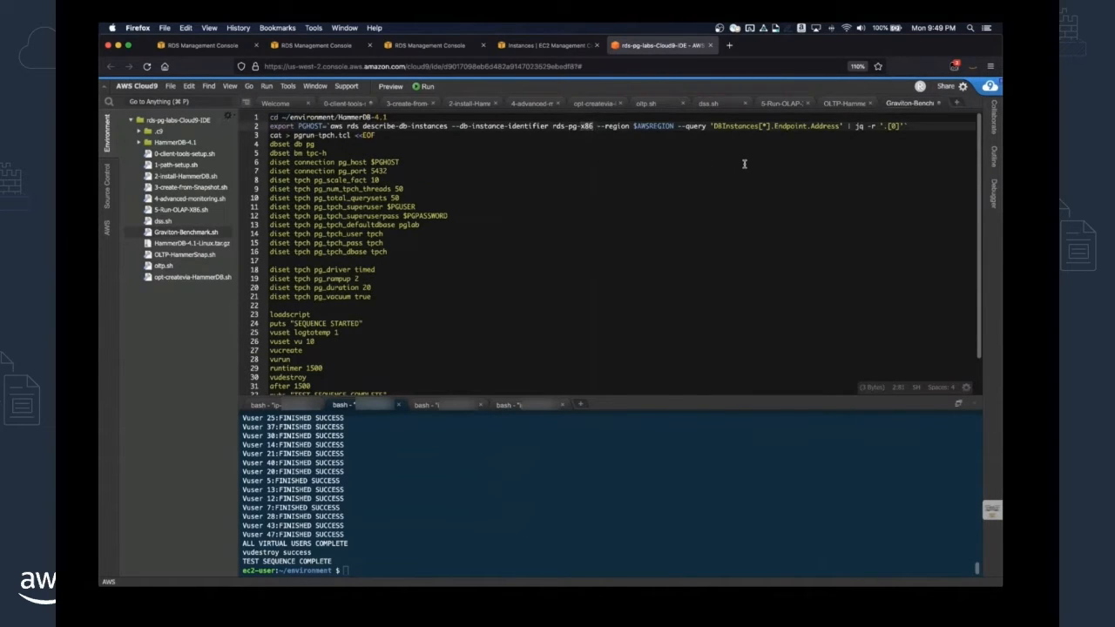
pyautogui.write('graviton')
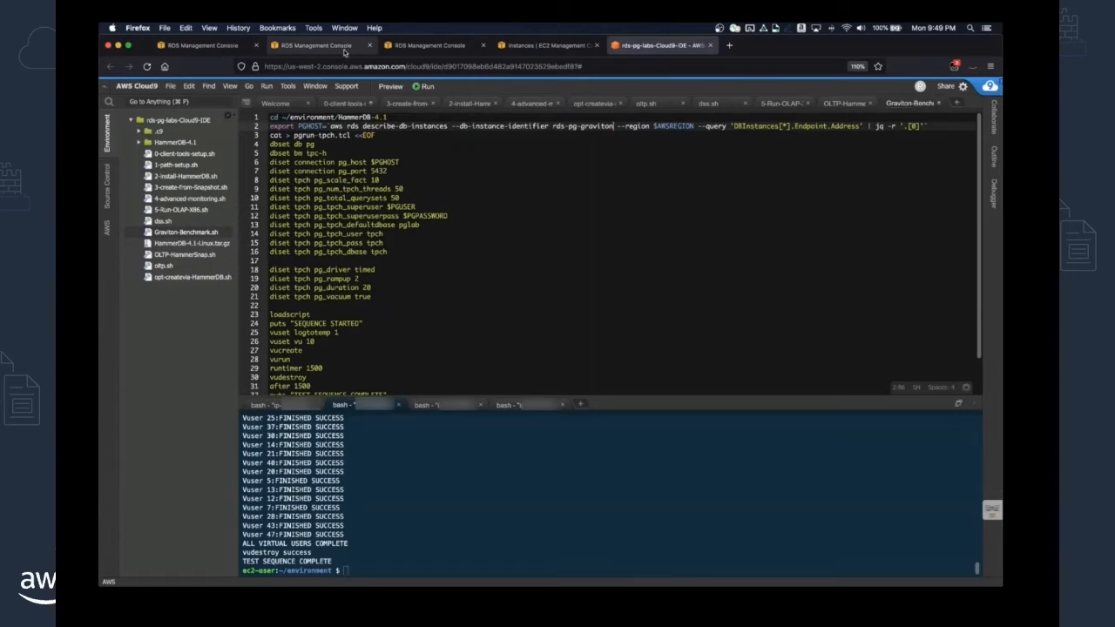
# Compare the Graviton instance's identifier in the RDS databases list with the one in the script's PGHOST line.
pyautogui.click(315, 46)
pyautogui.click(416, 46)
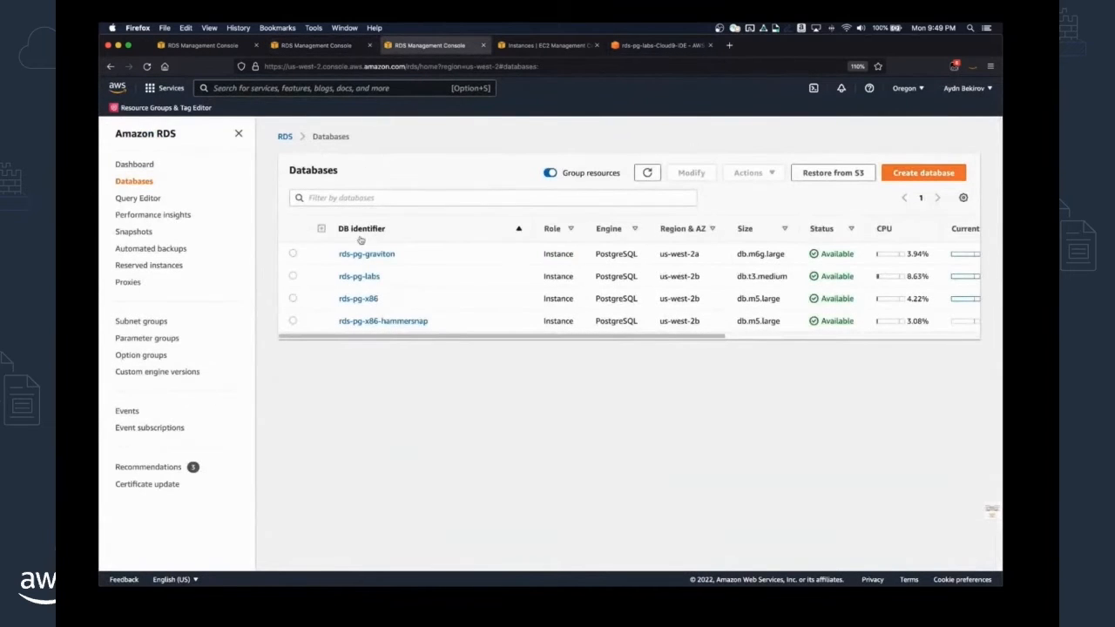
pyautogui.click(662, 45)
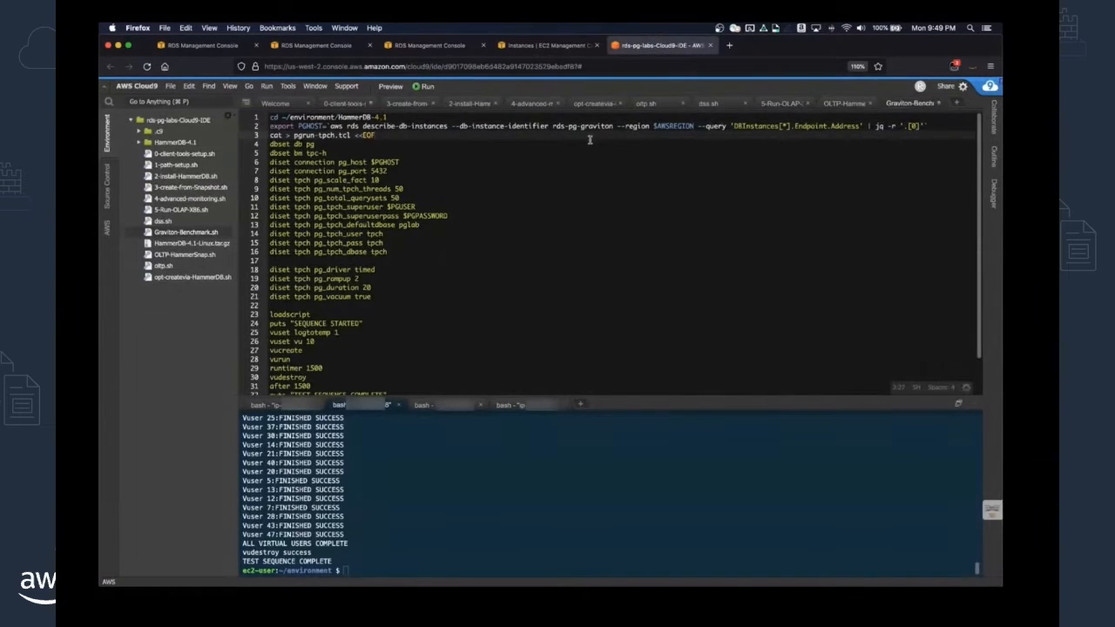
pyautogui.click(563, 139)
pyautogui.click(562, 133)
# Run Graviton-Benchmark.sh with sh in the Cloud9 terminal and make the editor area slightly taller.
pyautogui.click(572, 533)
pyautogui.write('sh G')
pyautogui.press('Tab')
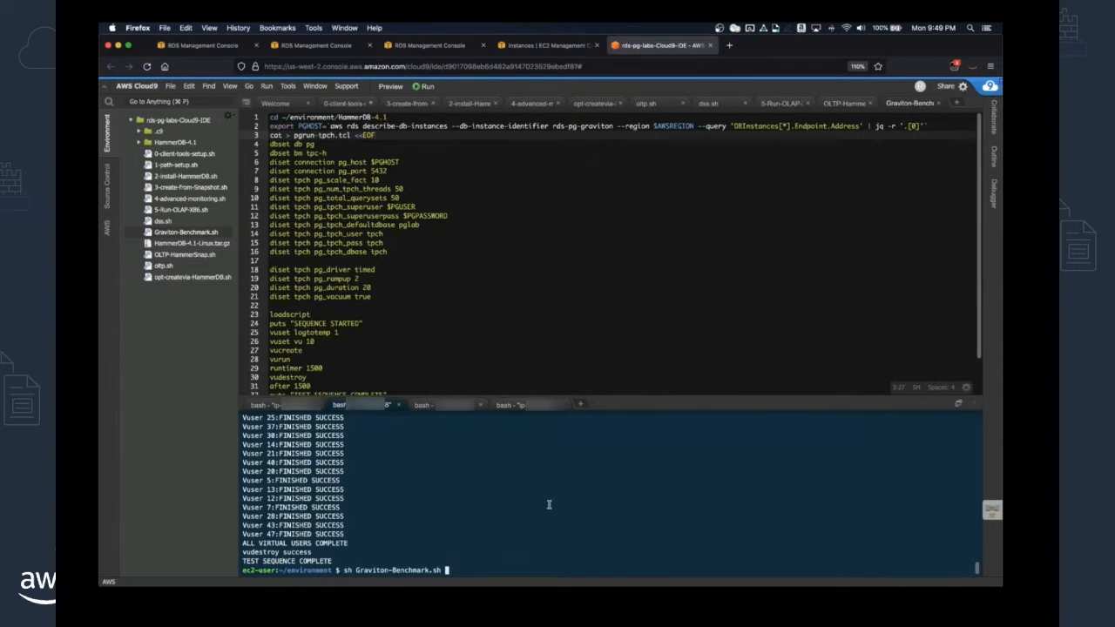
pyautogui.press('Return')
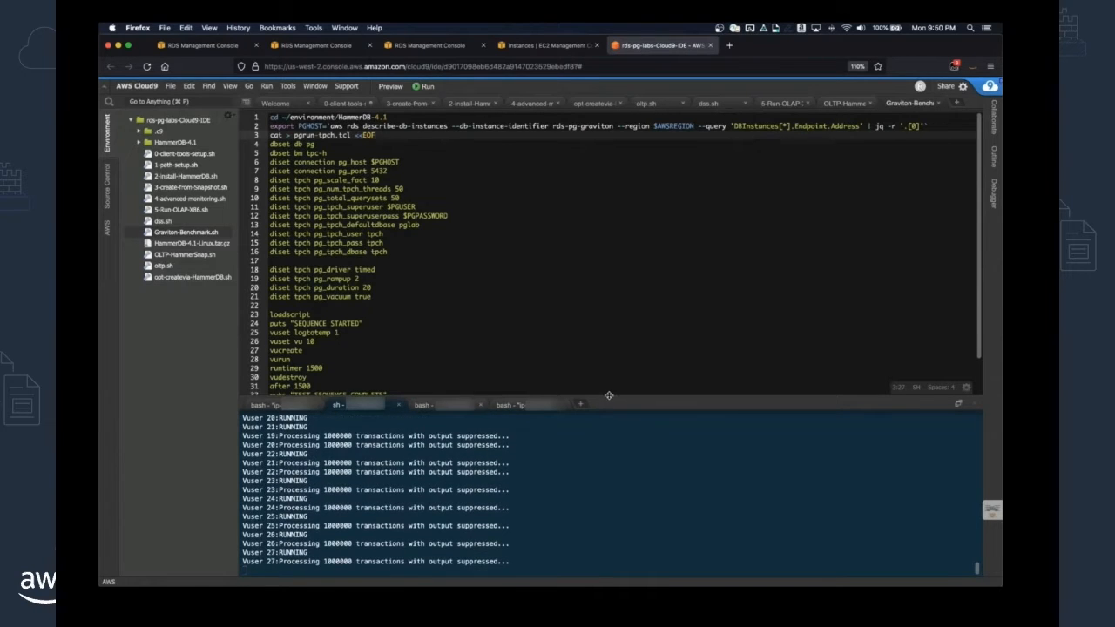
pyautogui.moveTo(612, 398); pyautogui.dragTo(613, 410)
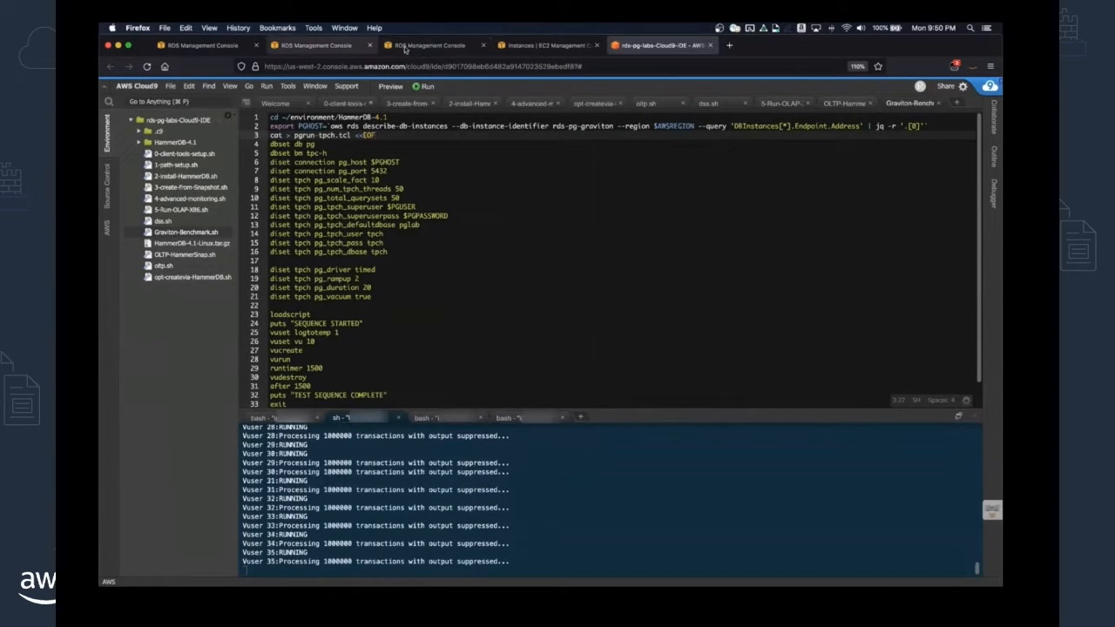
# Switch to the RDS console, open monitoring for rds-pg-graviton and review its CloudWatch graphs for CPU utilization, connections, storage, memory and IOPS.
pyautogui.click(429, 46)
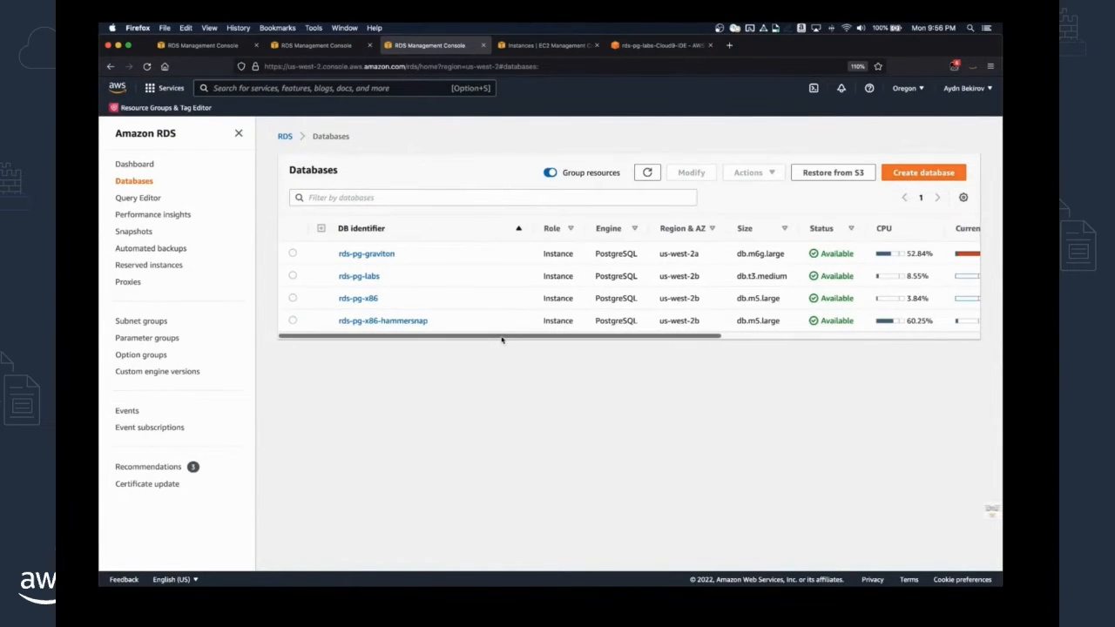
pyautogui.moveTo(500, 337); pyautogui.dragTo(543, 339)
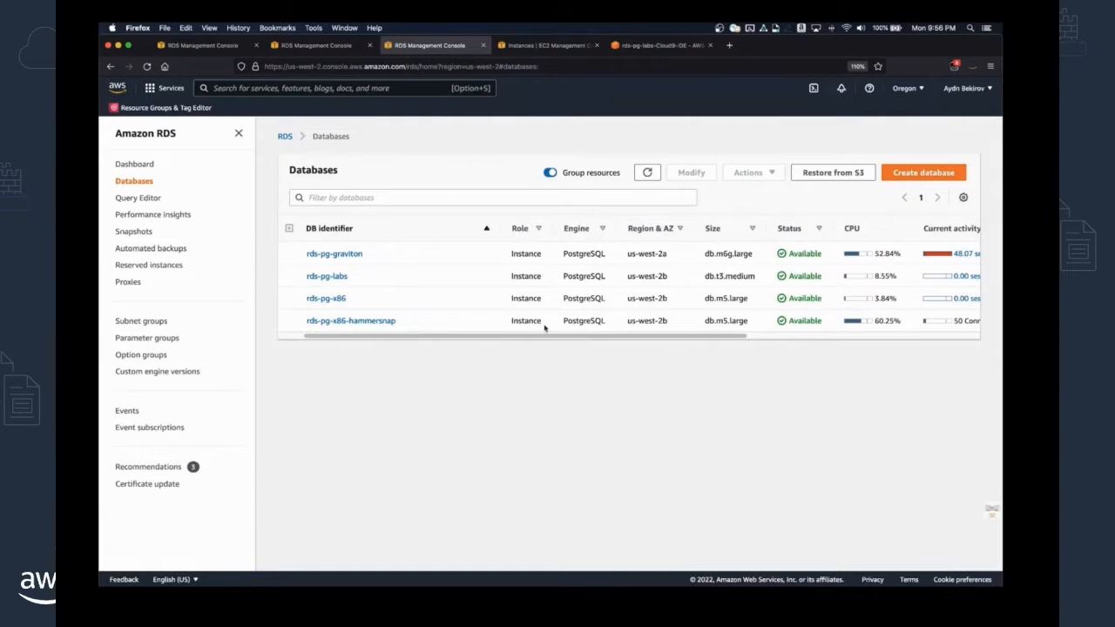
pyautogui.click(348, 254)
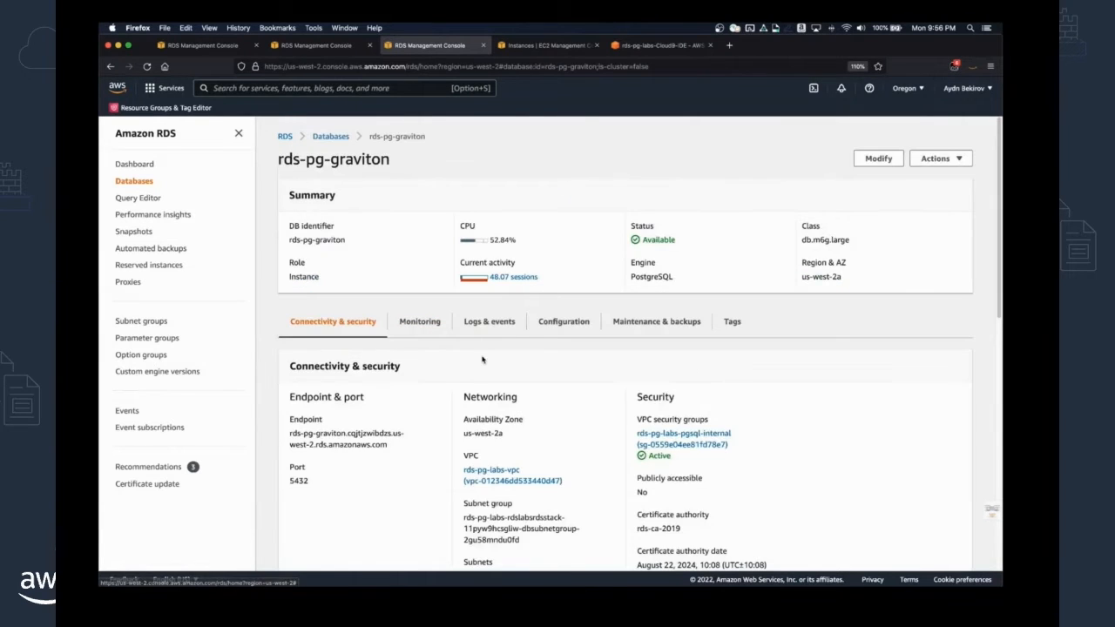
pyautogui.click(422, 304)
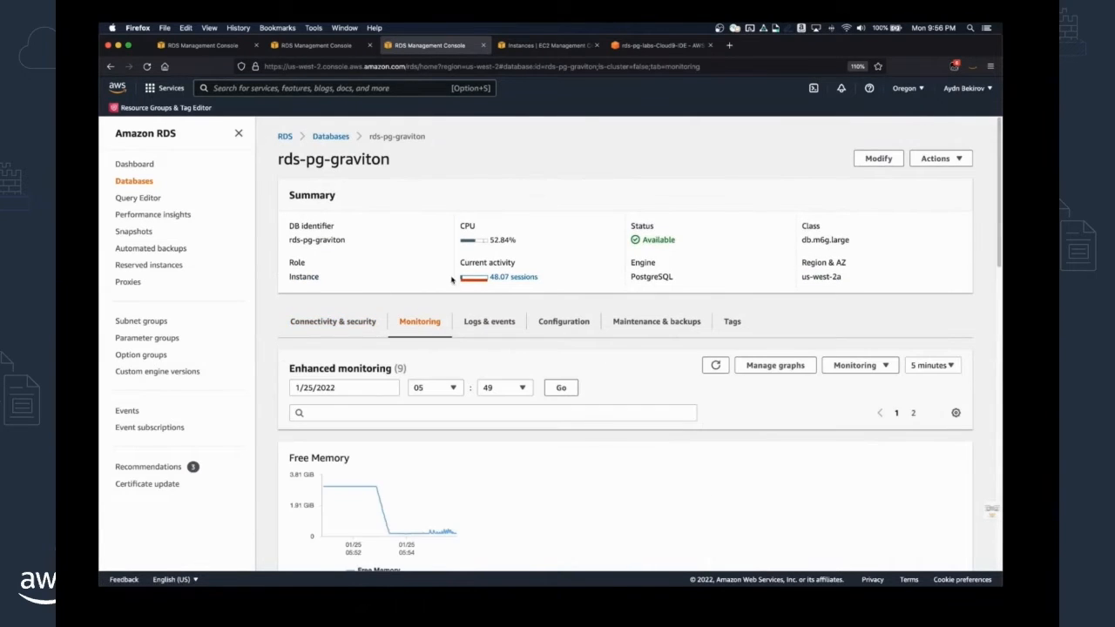
pyautogui.scroll(-3, 506, 305)
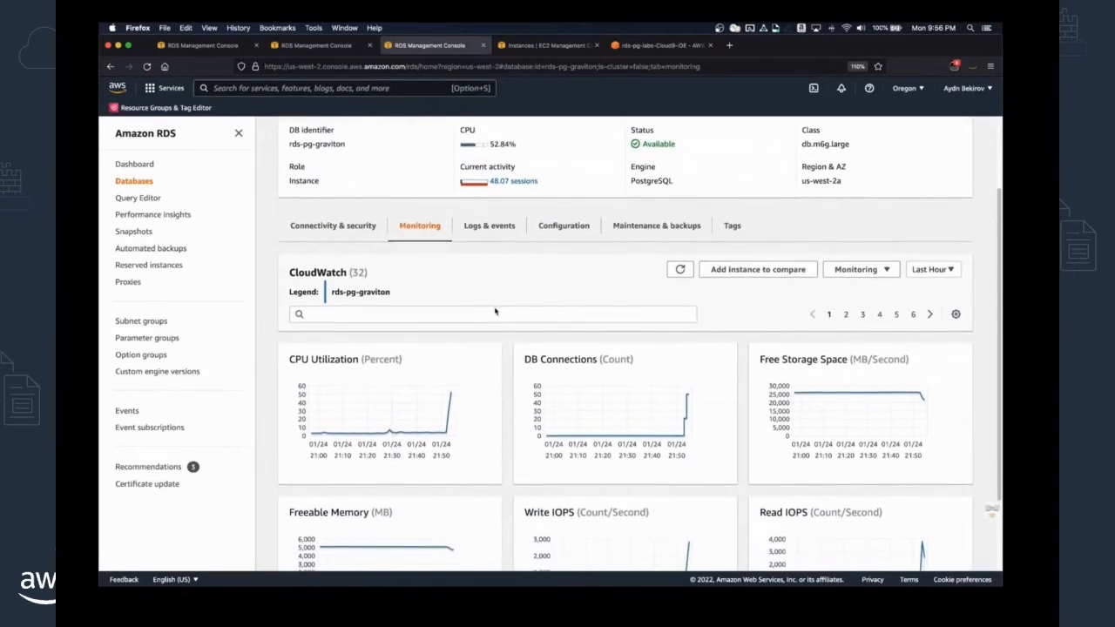
pyautogui.scroll(-2, 495, 311)
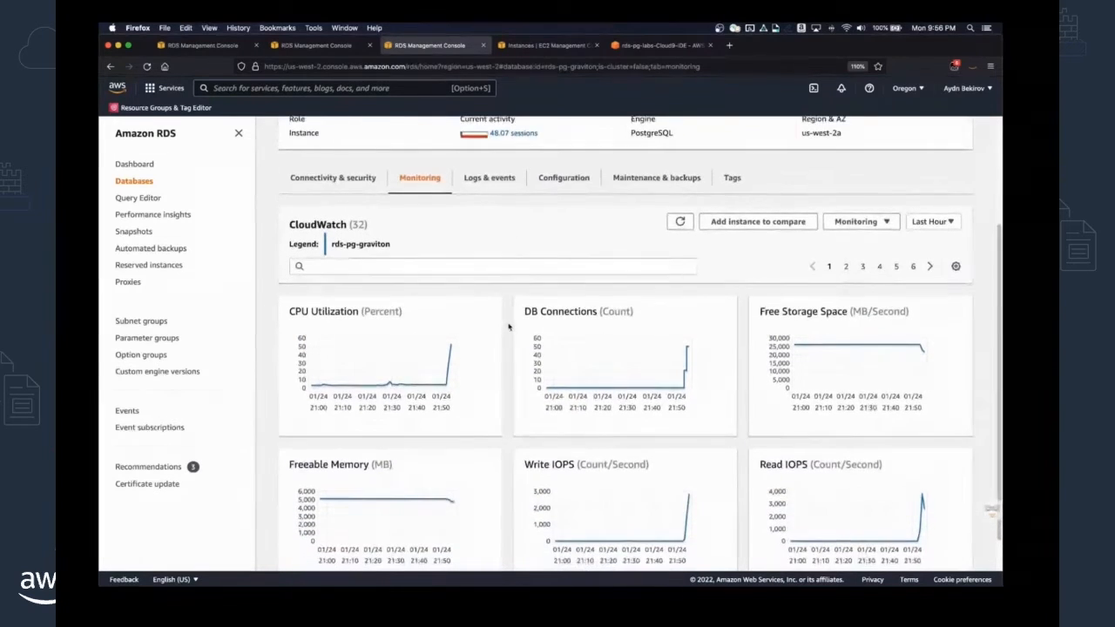
pyautogui.scroll(-1, 509, 331)
pyautogui.scroll(-1, 504, 367)
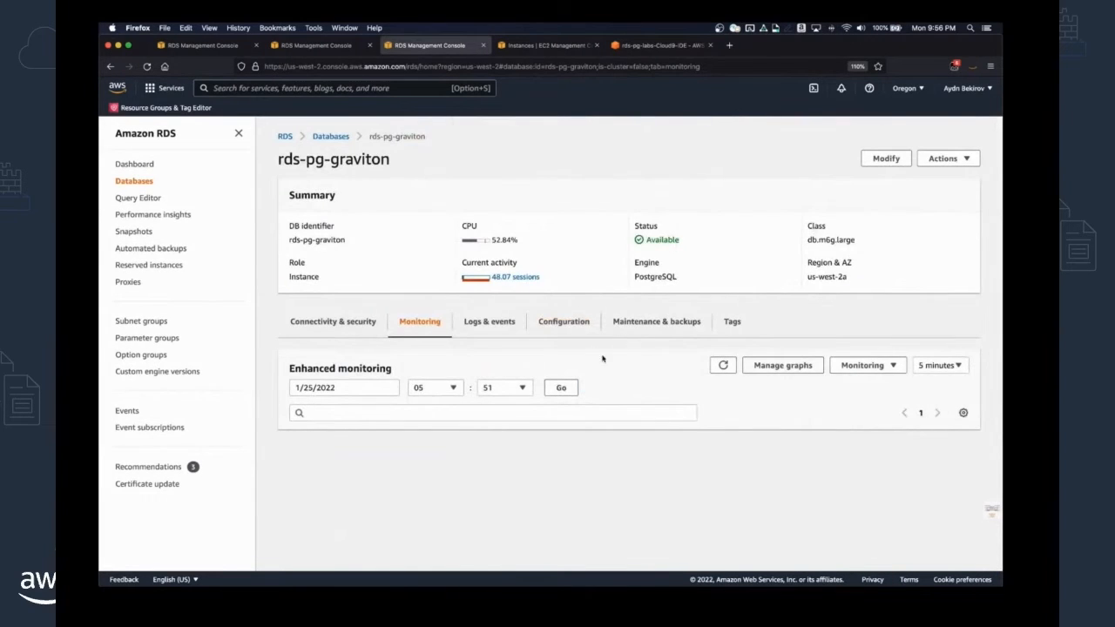
# Examine both pages of Enhanced monitoring graphs for rds-pg-graviton, including CPU Total, memory, load averages and Tasks Running.
pyautogui.scroll(-3, 712, 381)
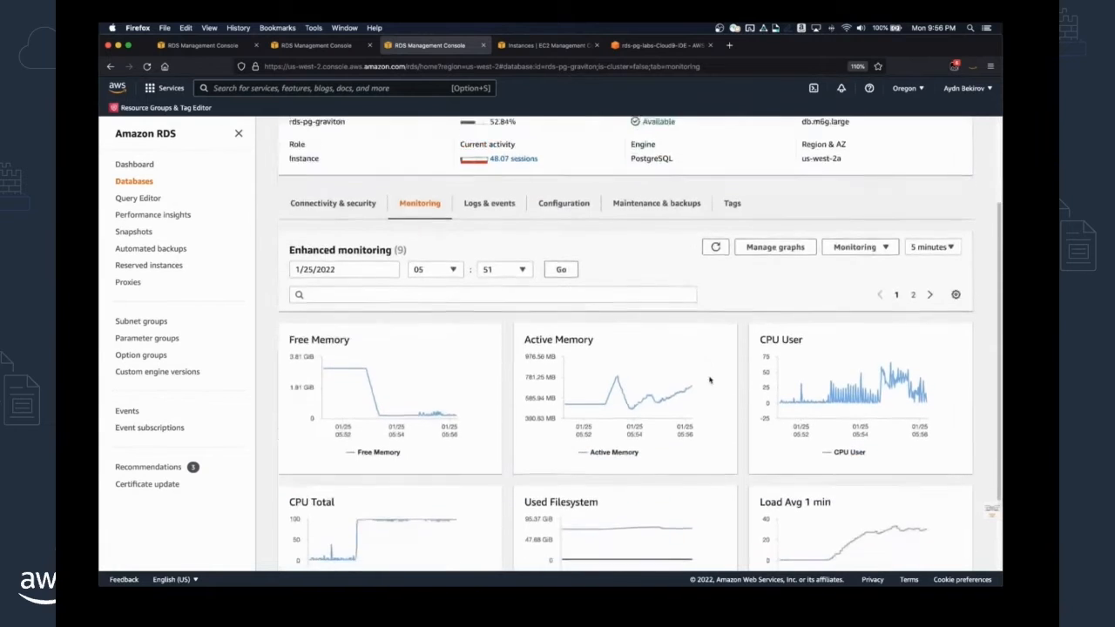
pyautogui.scroll(-1, 722, 423)
pyautogui.moveTo(374, 321)
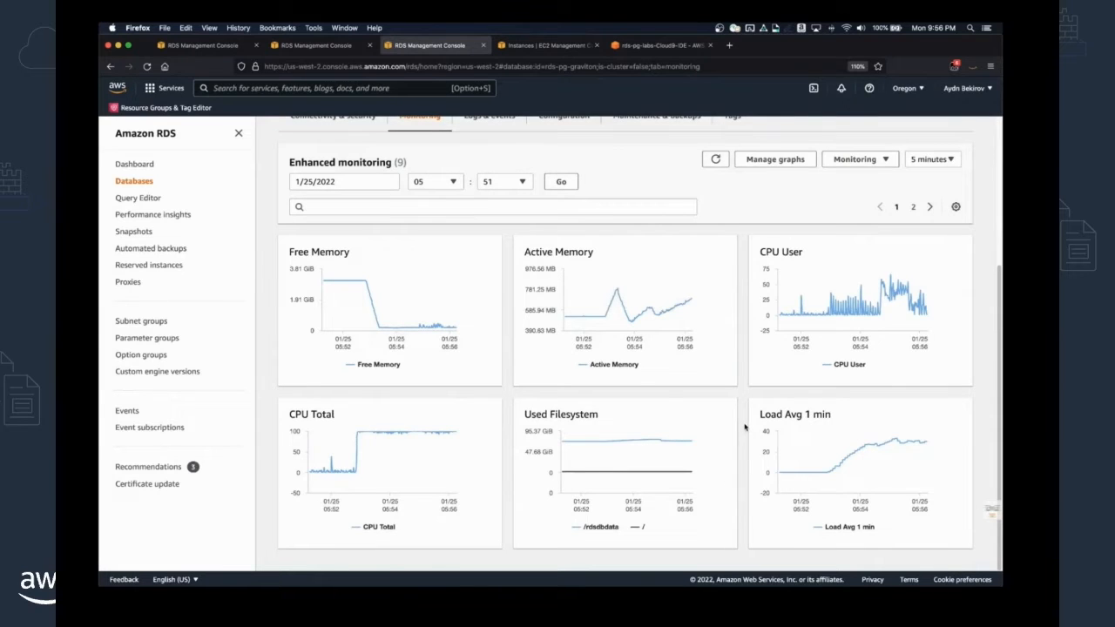
pyautogui.moveTo(381, 435)
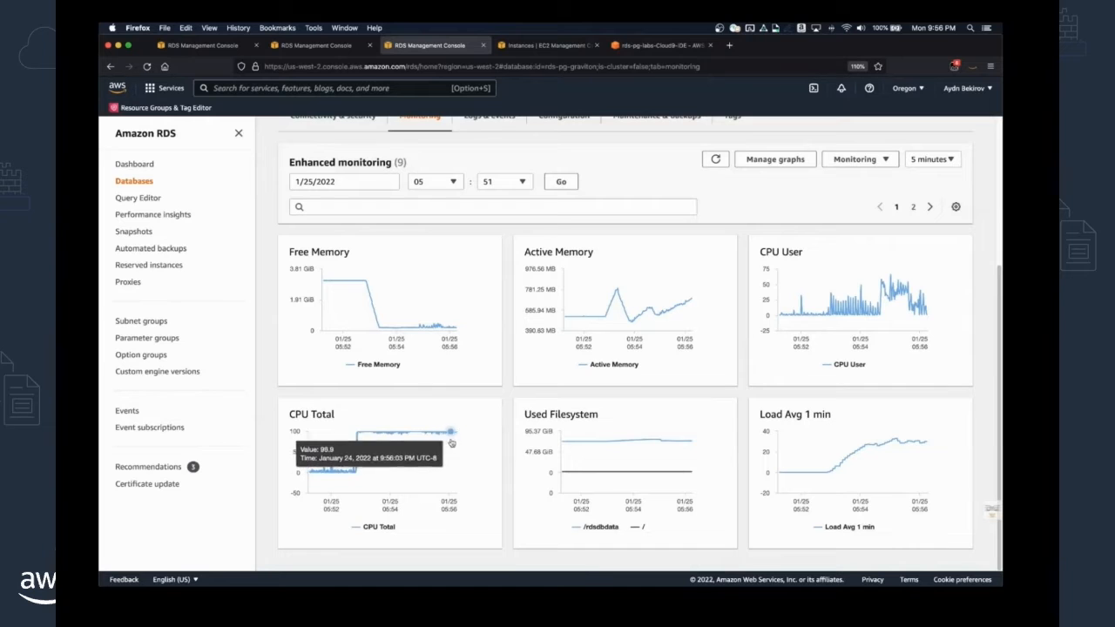
pyautogui.click(915, 211)
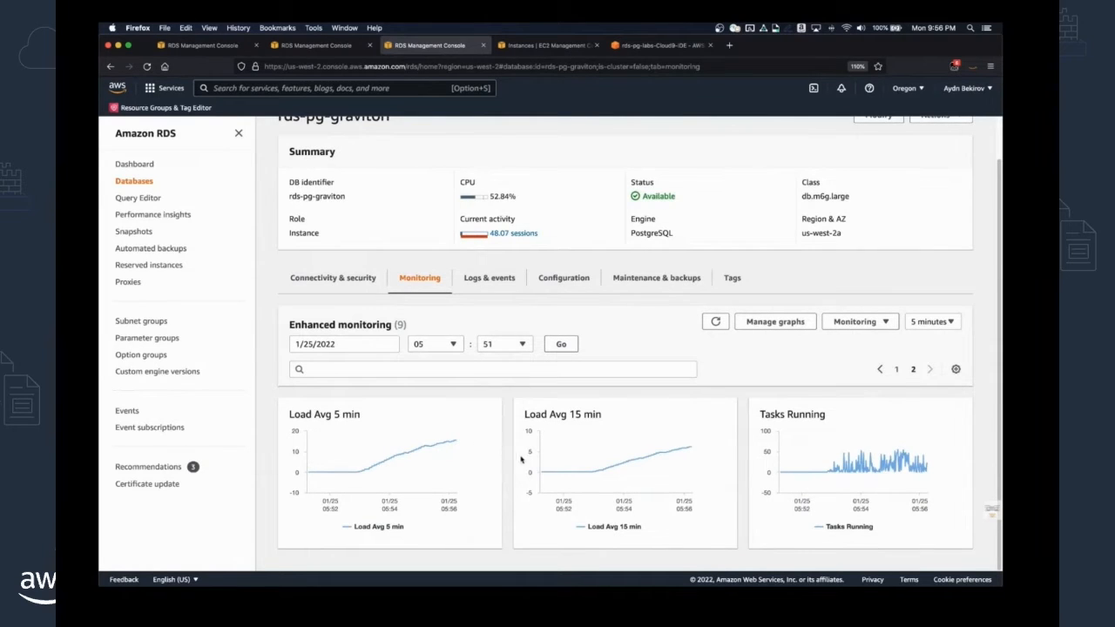
pyautogui.click(898, 371)
pyautogui.scroll(1, 735, 376)
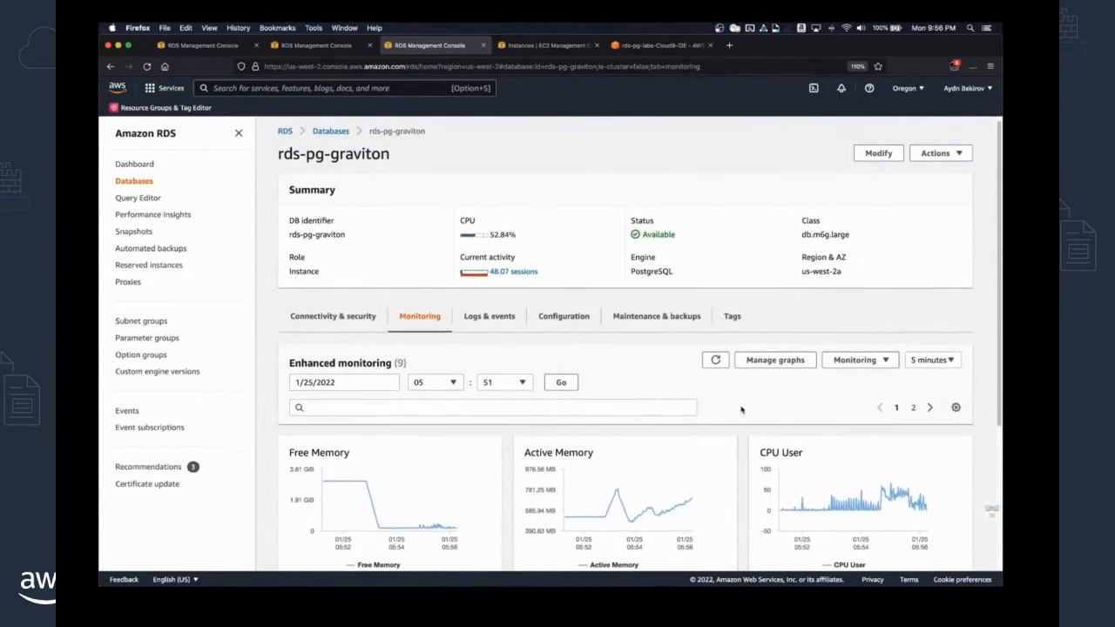
pyautogui.scroll(-1, 741, 410)
pyautogui.scroll(-2, 746, 397)
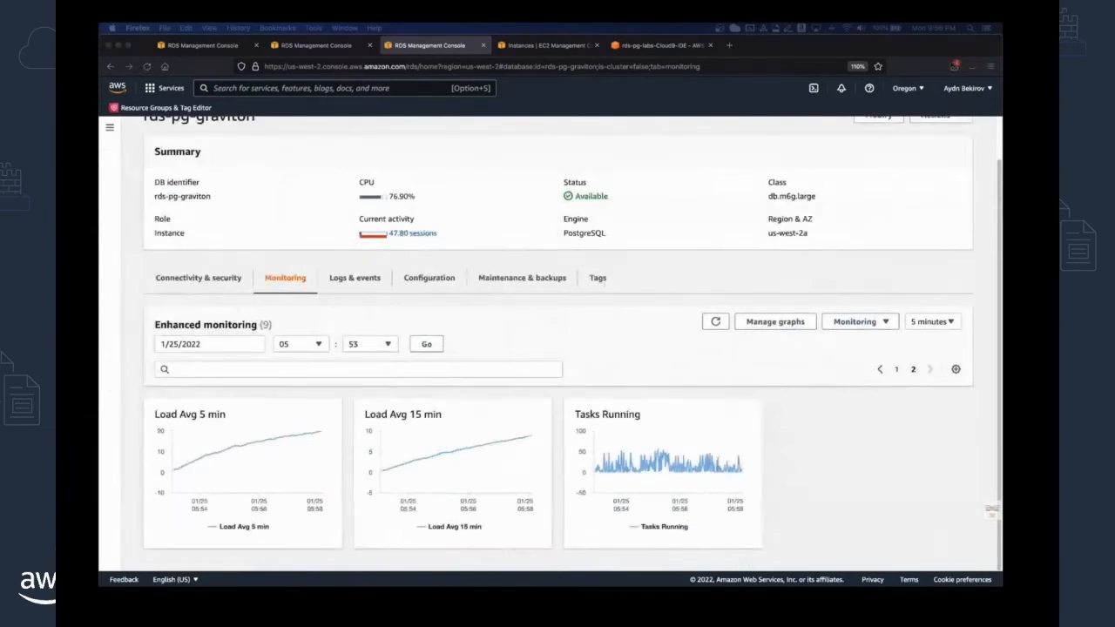
pyautogui.scroll(1, 455, 367)
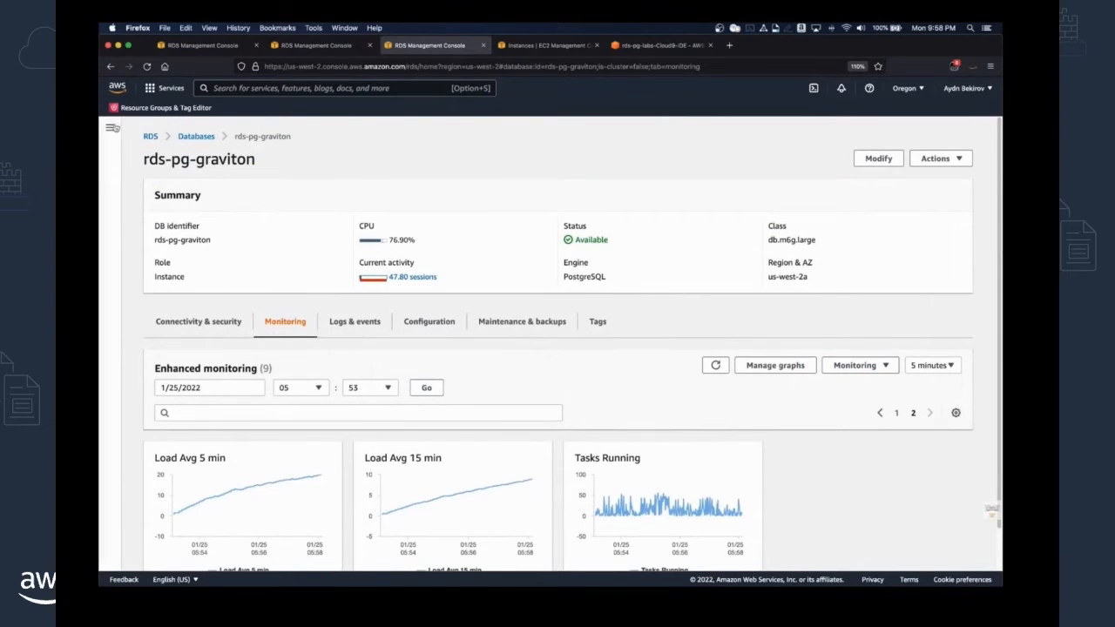
# Open Performance Insights for rds-pg-graviton and look over its counter metrics, database load and Top SQL.
pyautogui.click(110, 128)
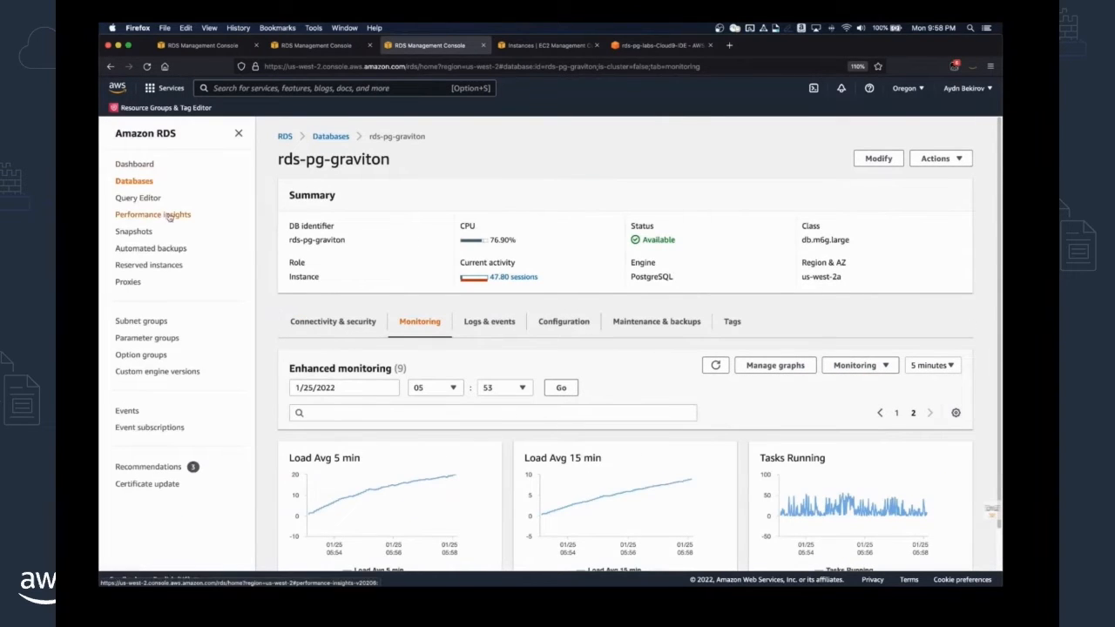
pyautogui.click(171, 218)
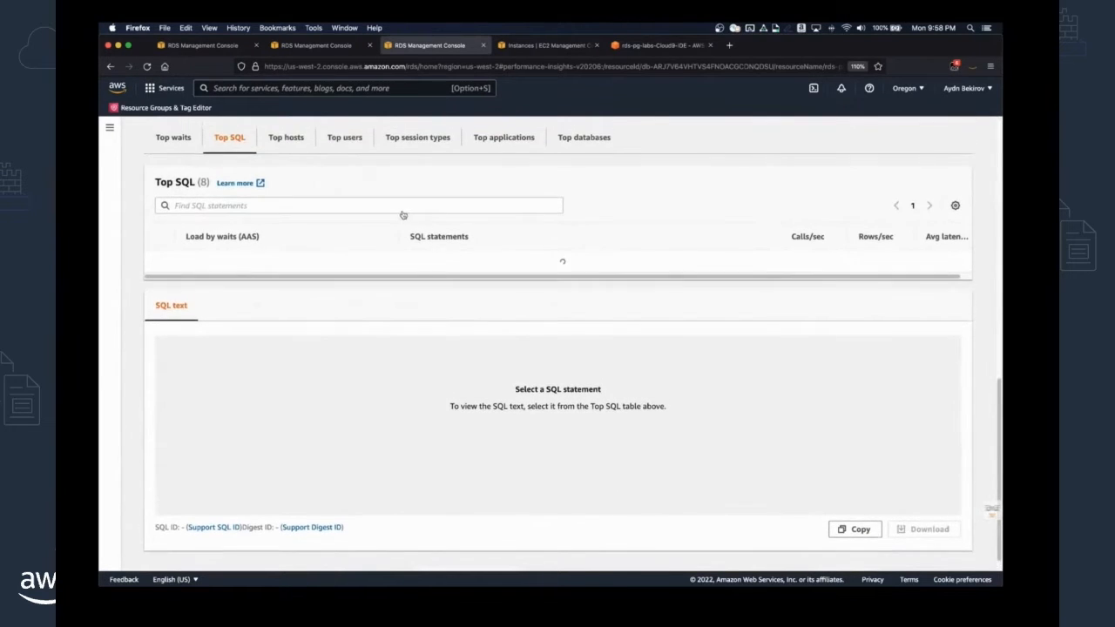
pyautogui.scroll(5, 553, 259)
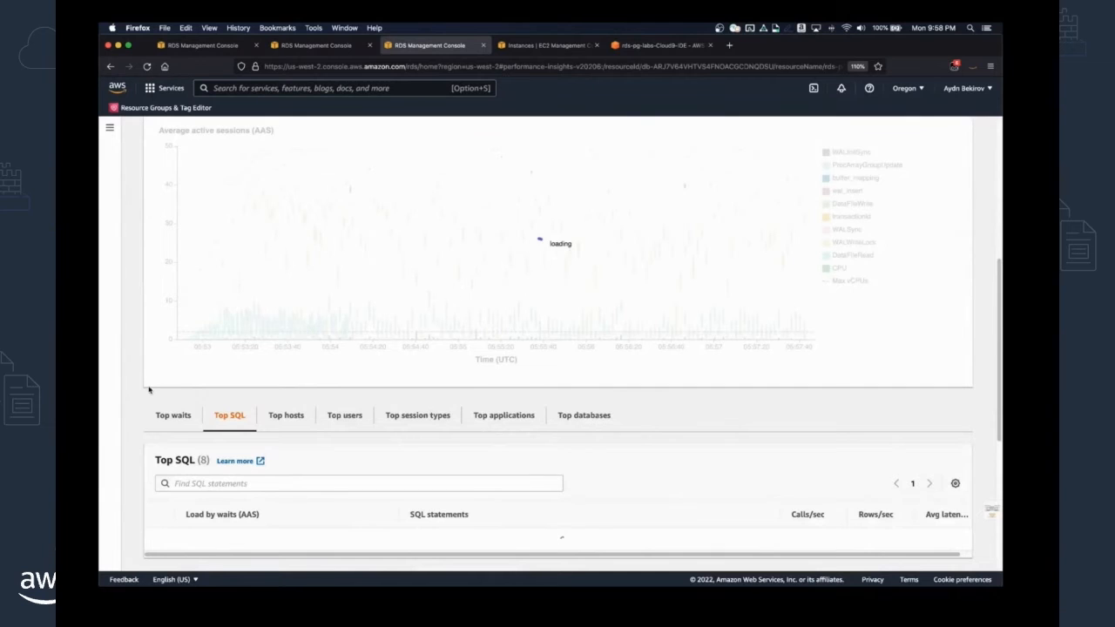
pyautogui.scroll(-2, 160, 384)
pyautogui.scroll(-7, 160, 385)
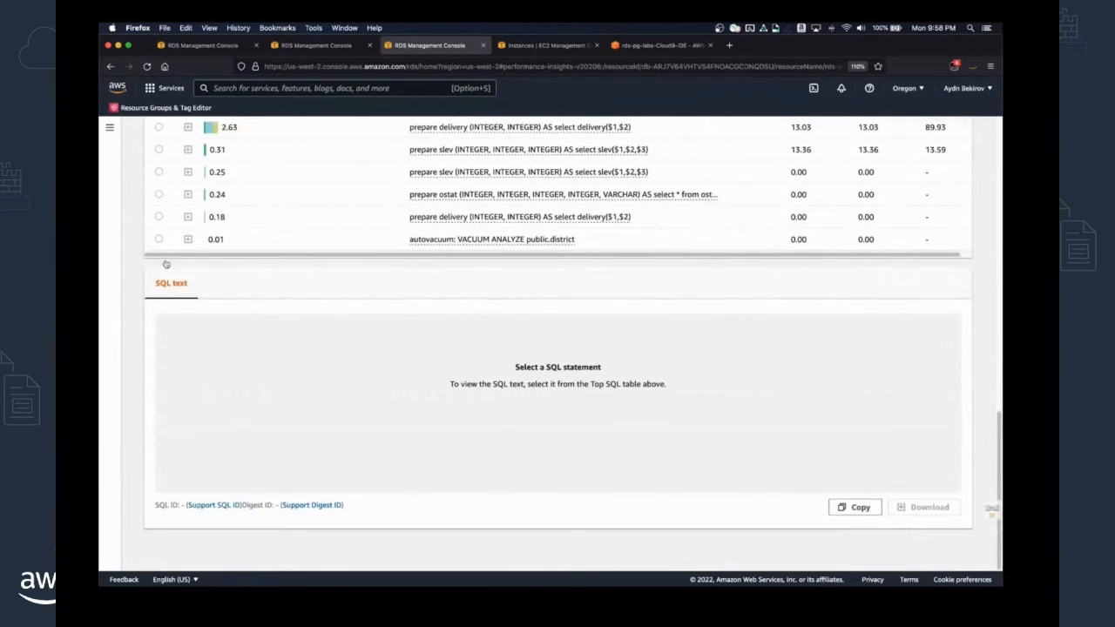
pyautogui.scroll(15, 170, 305)
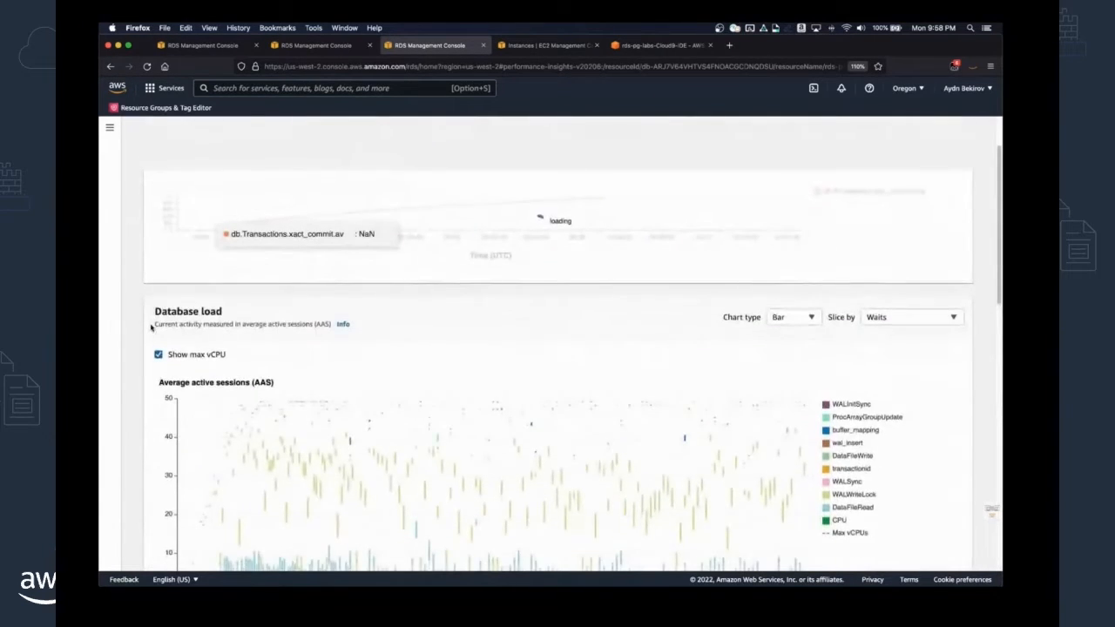
pyautogui.scroll(1, 241, 215)
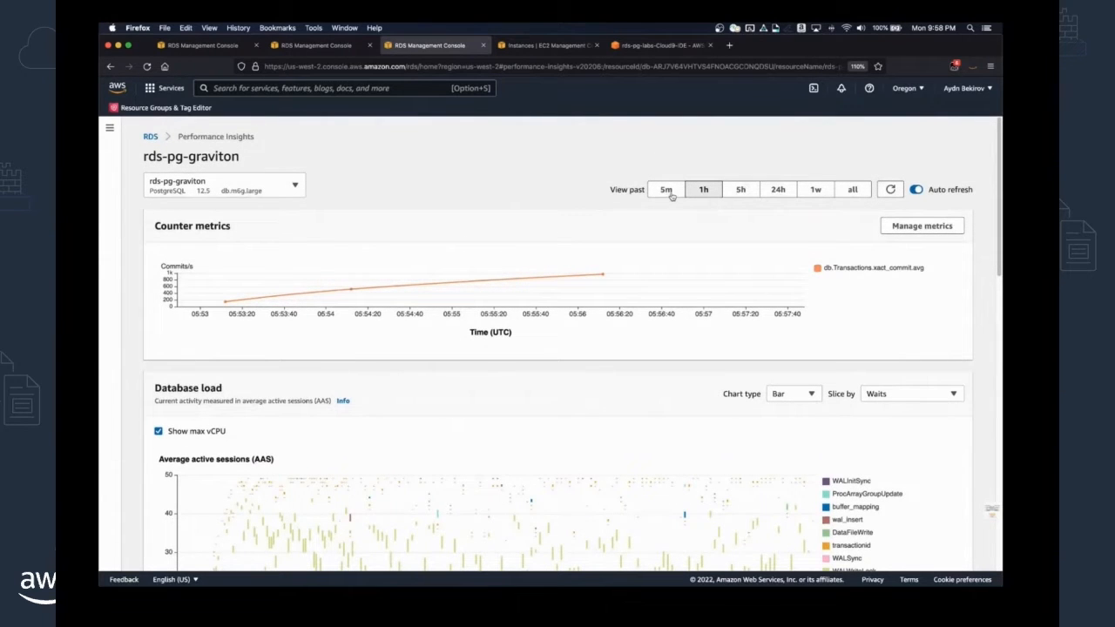
# Set Performance Insights to the past 5 minutes and check the Top SQL statements of rds-pg-graviton by load and latency.
pyautogui.scroll(-15, 672, 196)
pyautogui.scroll(5, 679, 250)
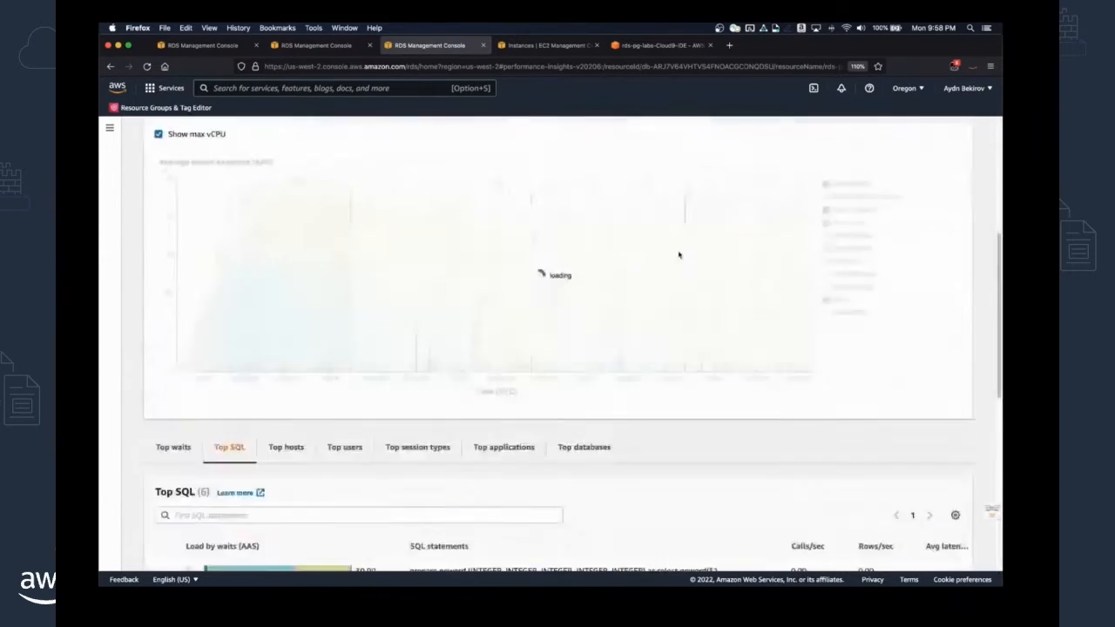
pyautogui.scroll(-10, 680, 270)
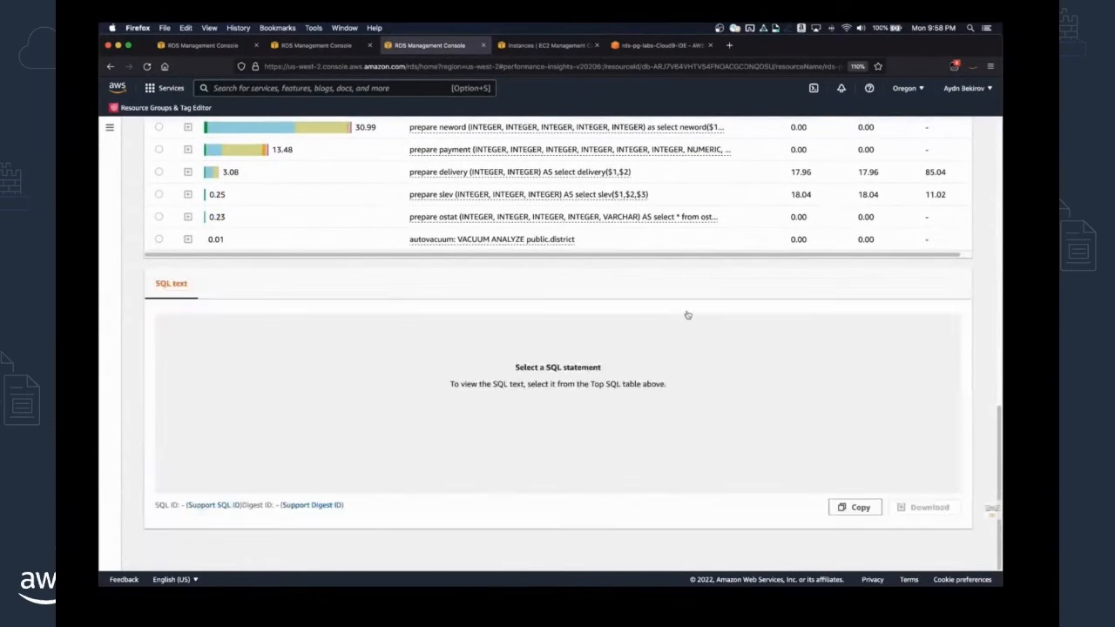
pyautogui.scroll(10, 688, 315)
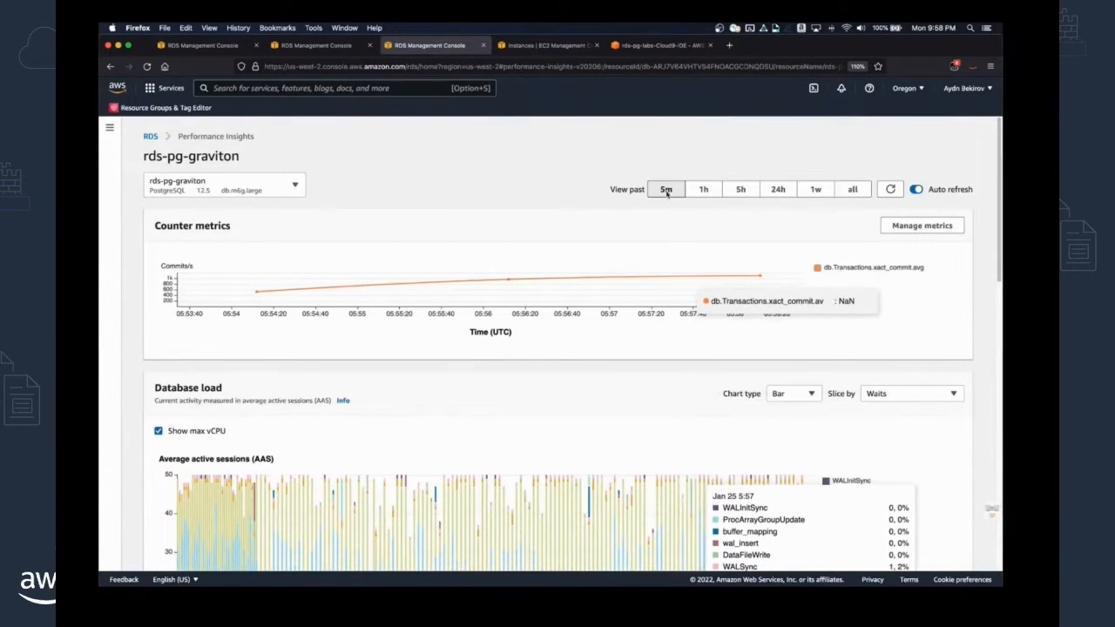
pyautogui.scroll(-15, 694, 249)
pyautogui.scroll(5, 613, 334)
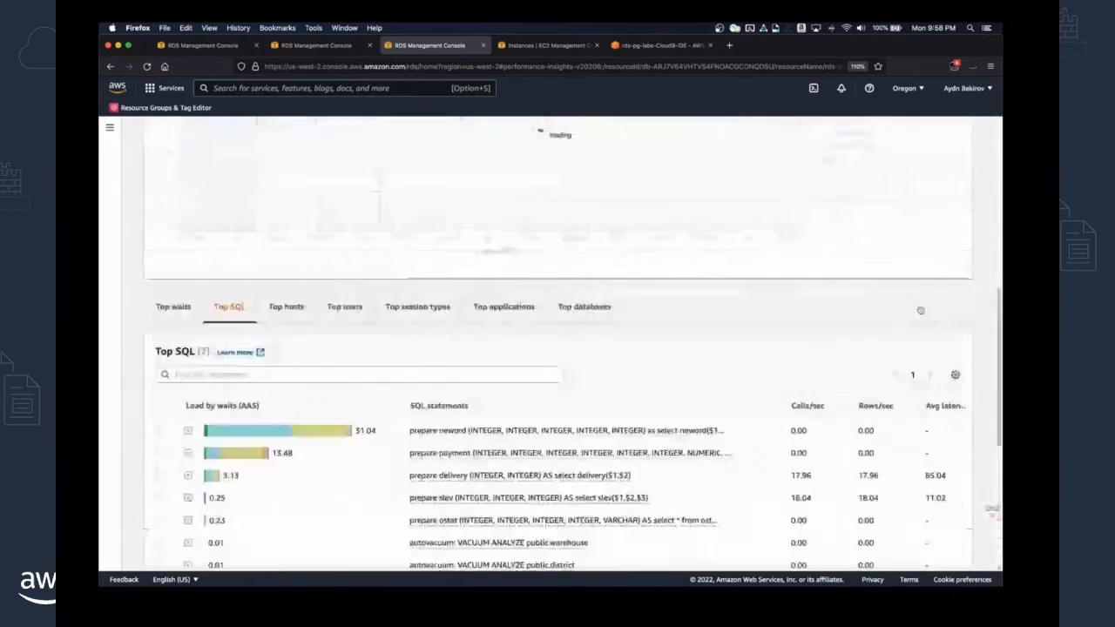
pyautogui.scroll(-4, 553, 131)
pyautogui.scroll(2, 975, 340)
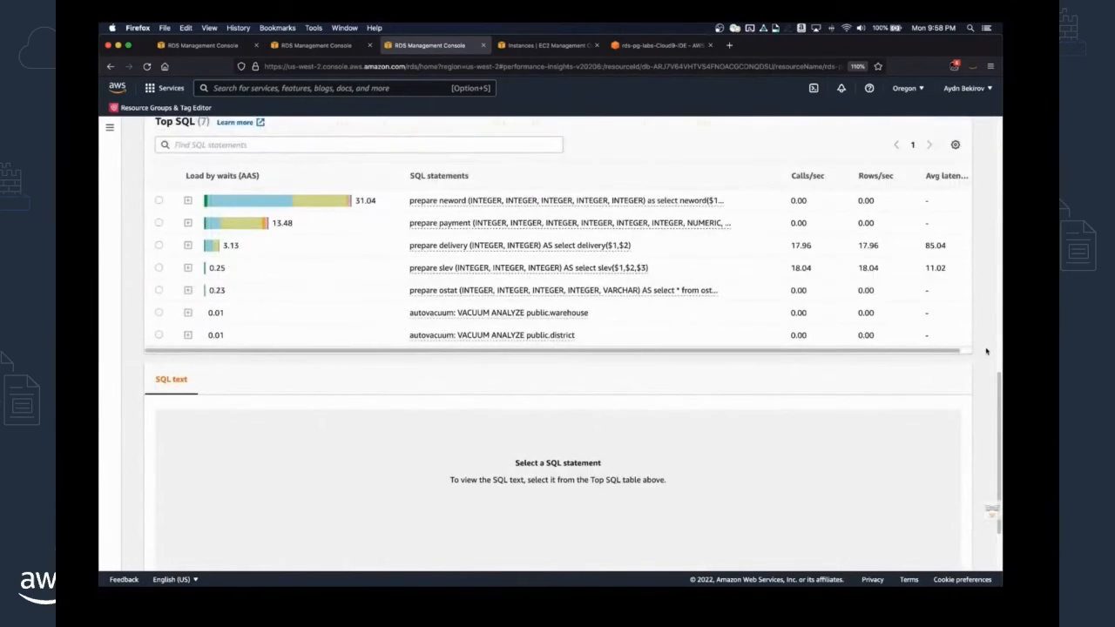
# Compare the average active sessions chart, sliced by waits, with the load of each Top SQL statement.
pyautogui.scroll(4, 988, 348)
pyautogui.scroll(3, 987, 342)
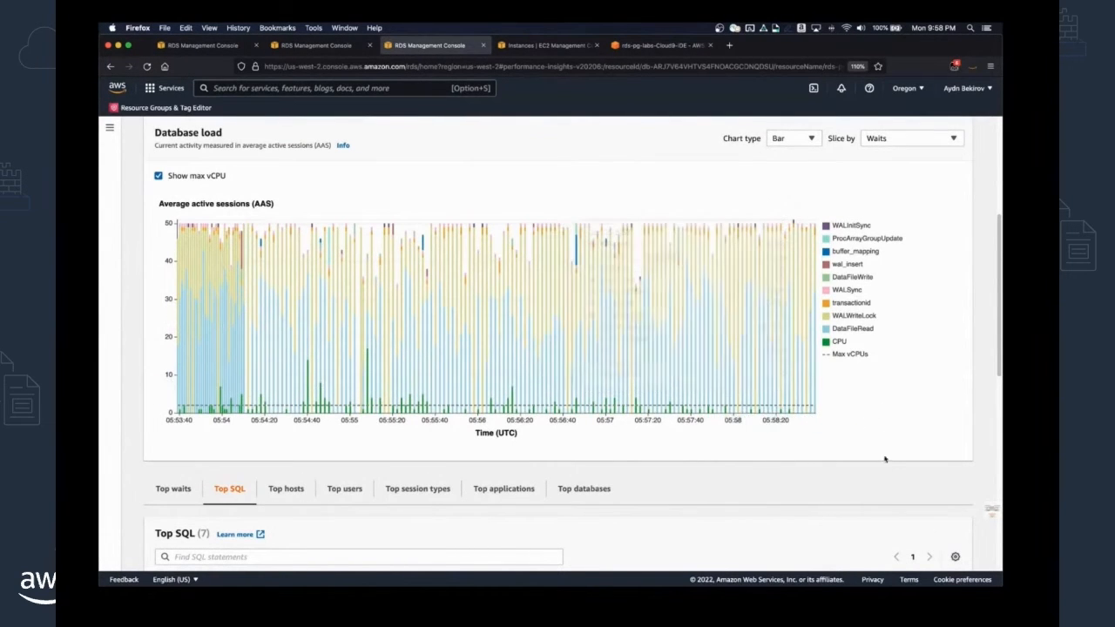
pyautogui.scroll(-10, 889, 423)
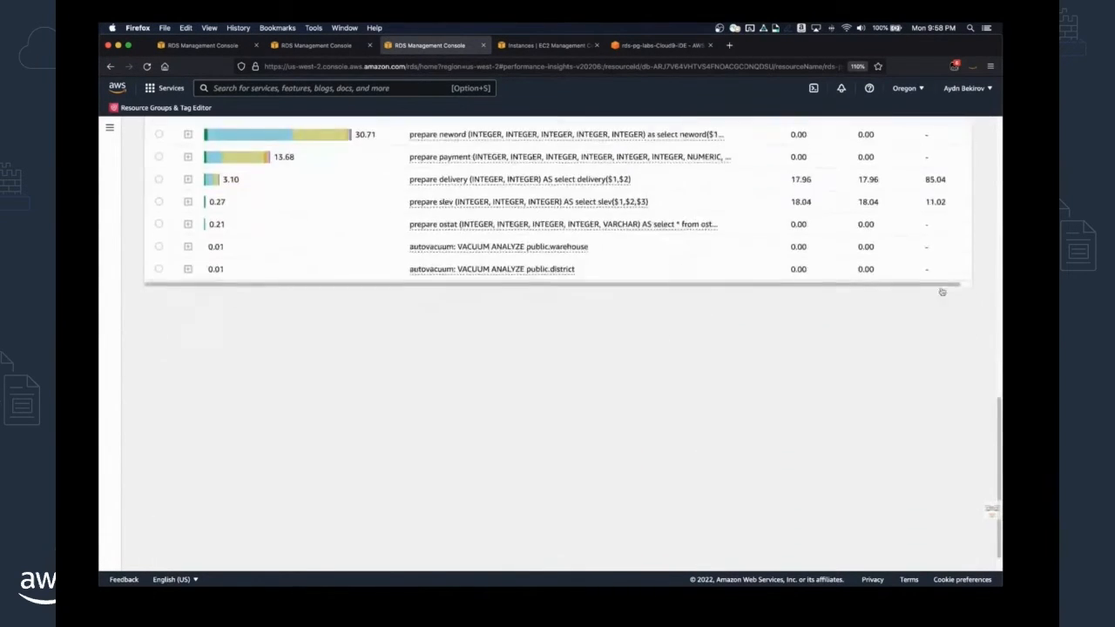
pyautogui.scroll(8, 971, 338)
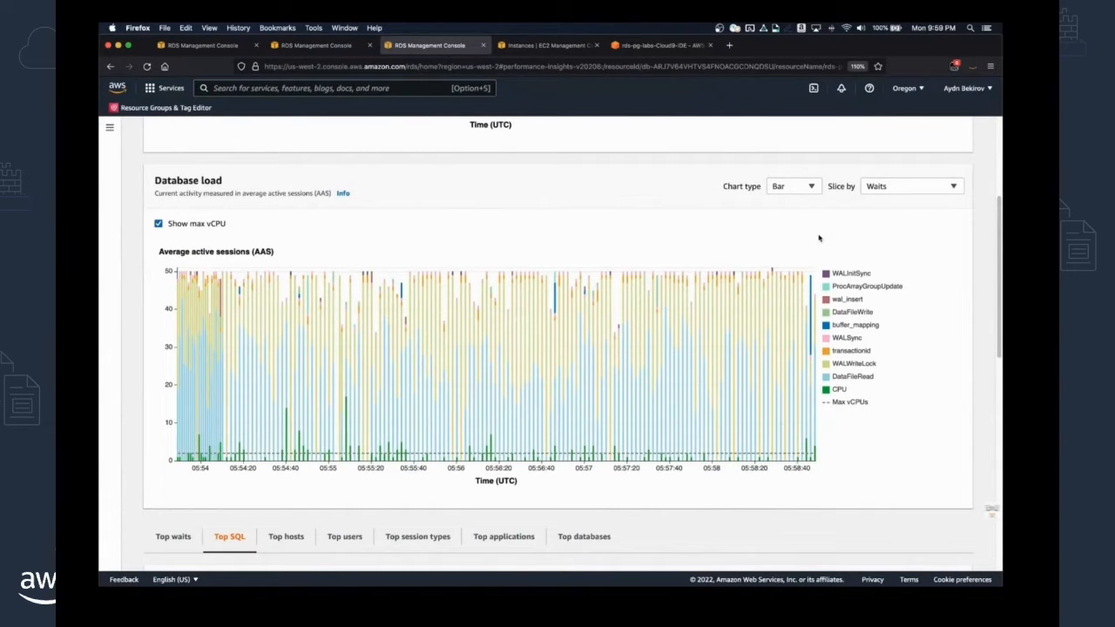
pyautogui.scroll(-10, 510, 202)
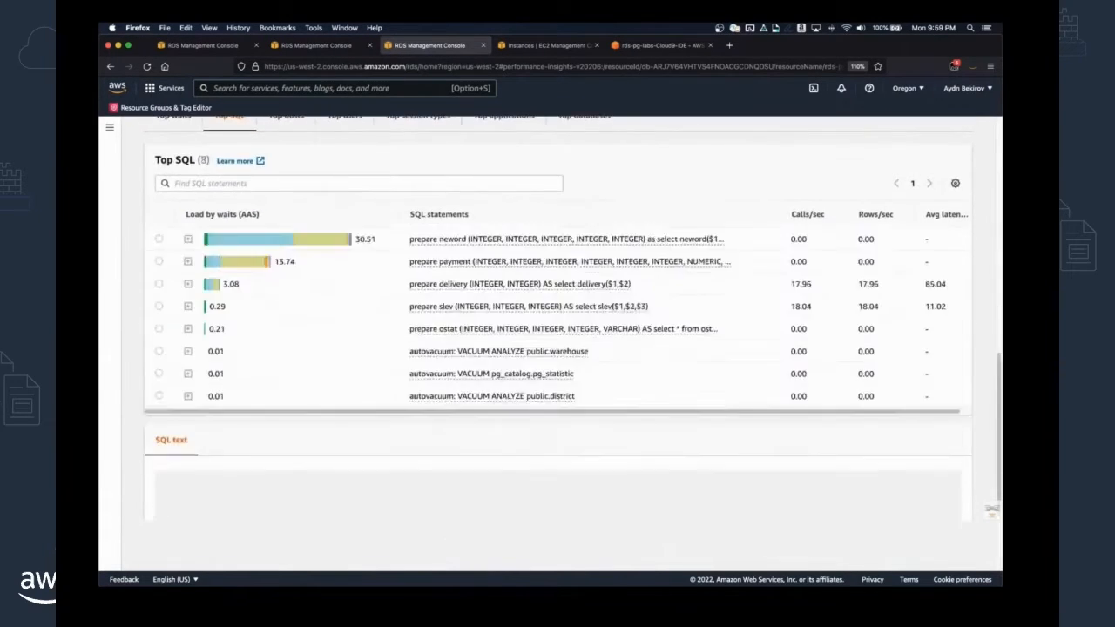
pyautogui.scroll(3, 355, 244)
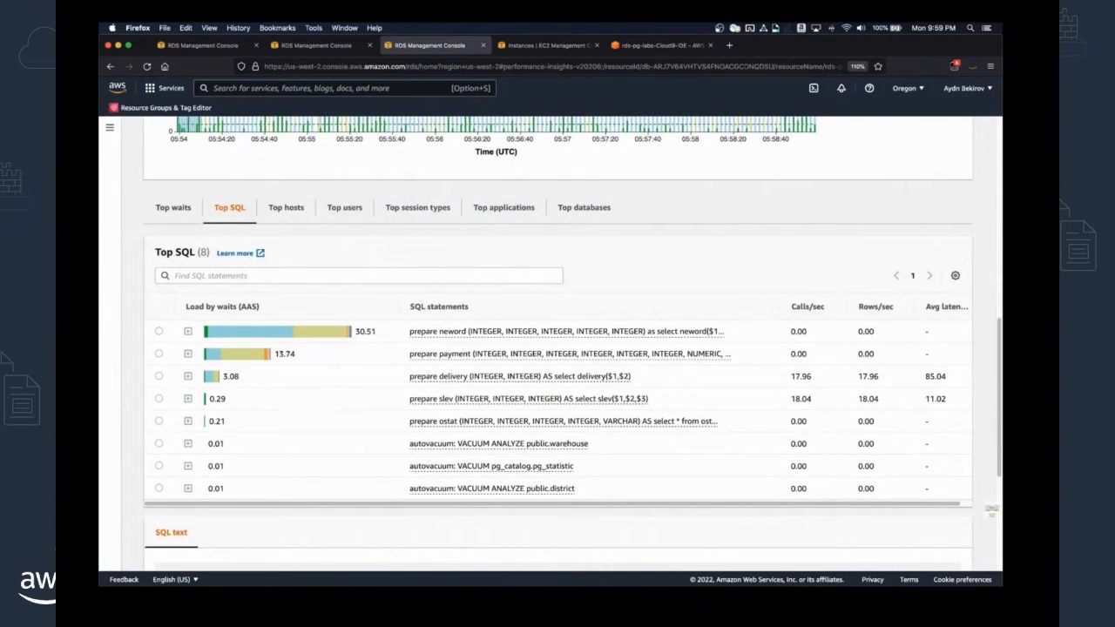
pyautogui.scroll(-3, 557, 348)
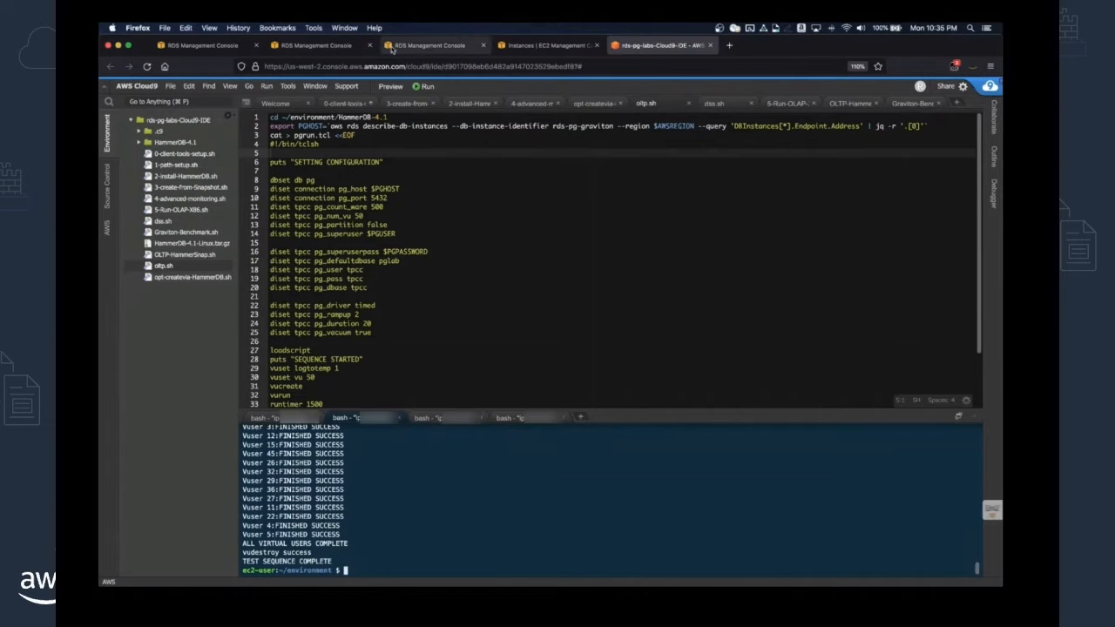
# Return from Cloud9 to the RDS databases list and compare the CPU and current activity of the instances.
pyautogui.click(391, 50)
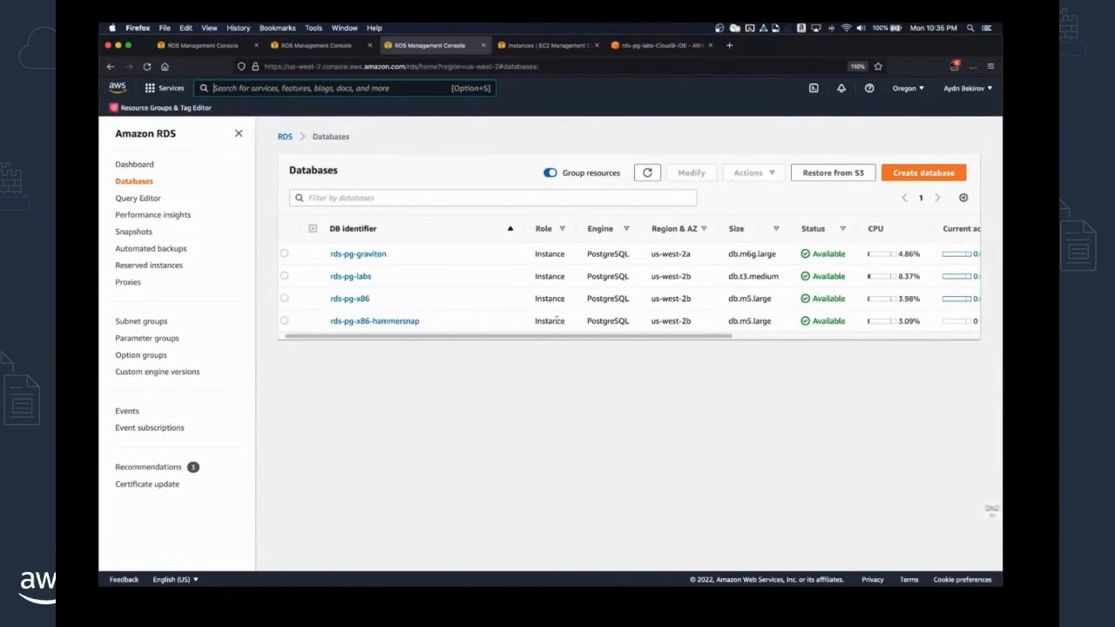
pyautogui.moveTo(535, 336); pyautogui.dragTo(503, 335)
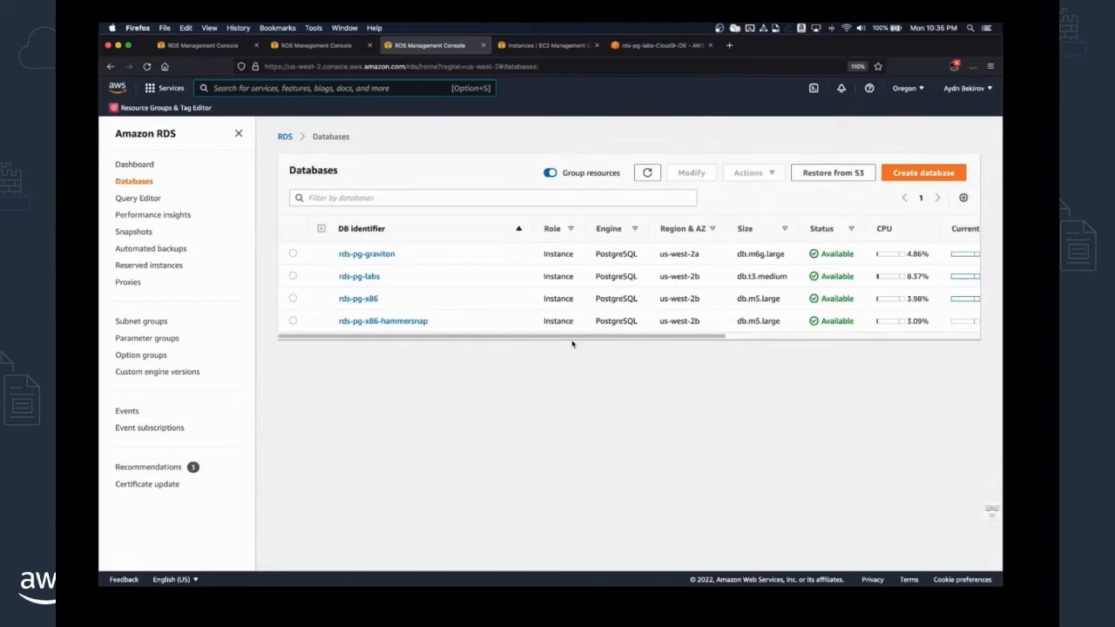
pyautogui.moveTo(573, 343); pyautogui.dragTo(631, 339)
pyautogui.doubleClick(859, 230)
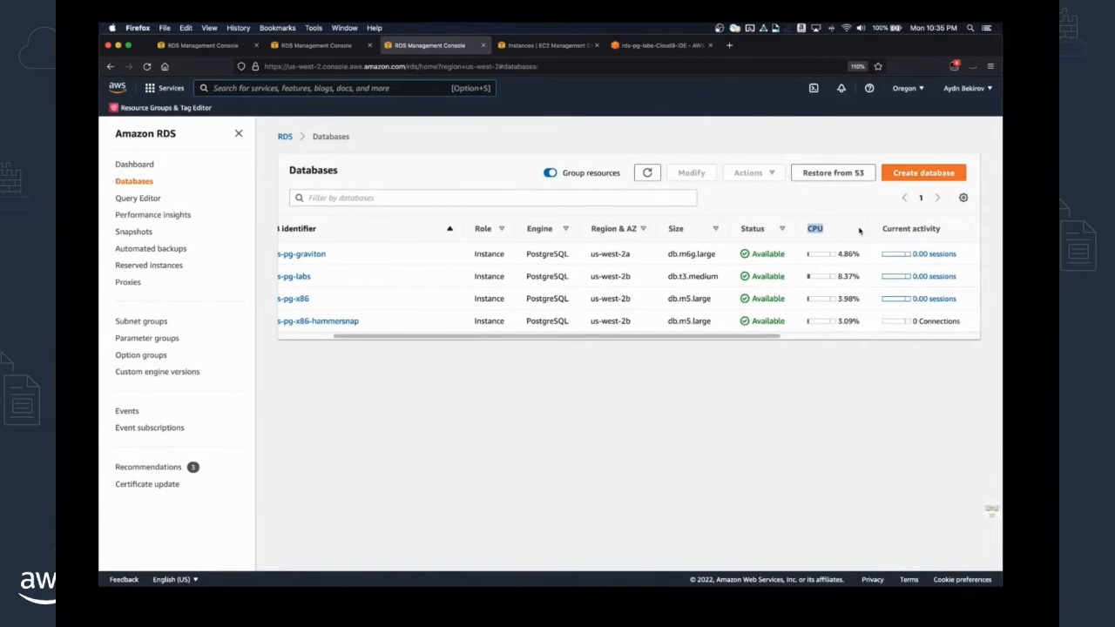
pyautogui.click(846, 235)
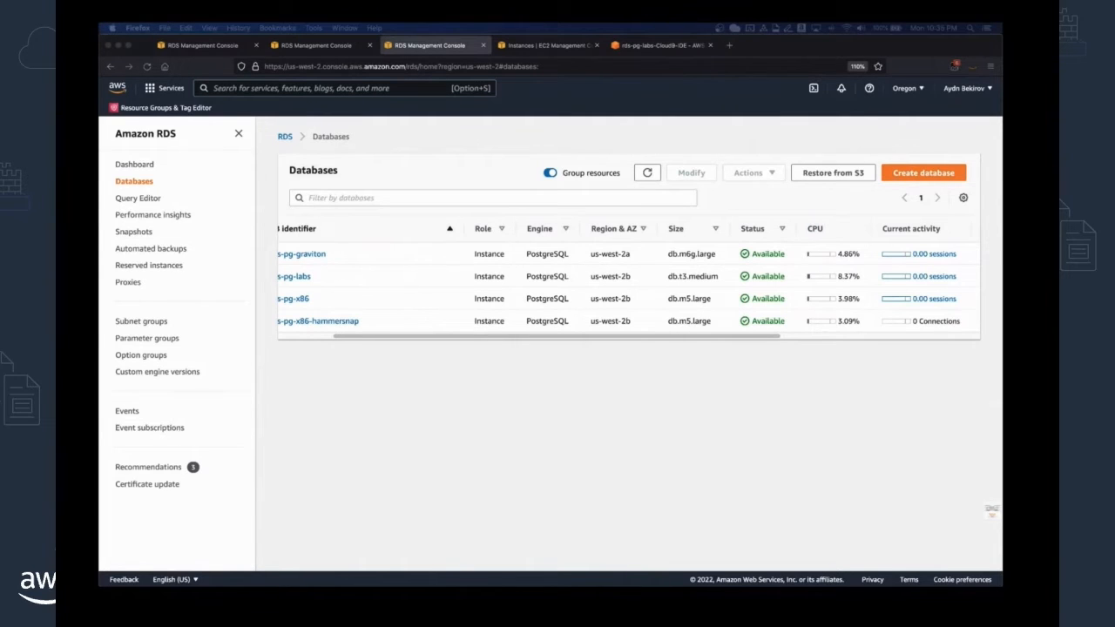
# Switch to the Book1 workbook in Excel and compare the x86 and Graviton2 NOPM and TPM figures with the evaluation below them.
pyautogui.press('super+Tab')
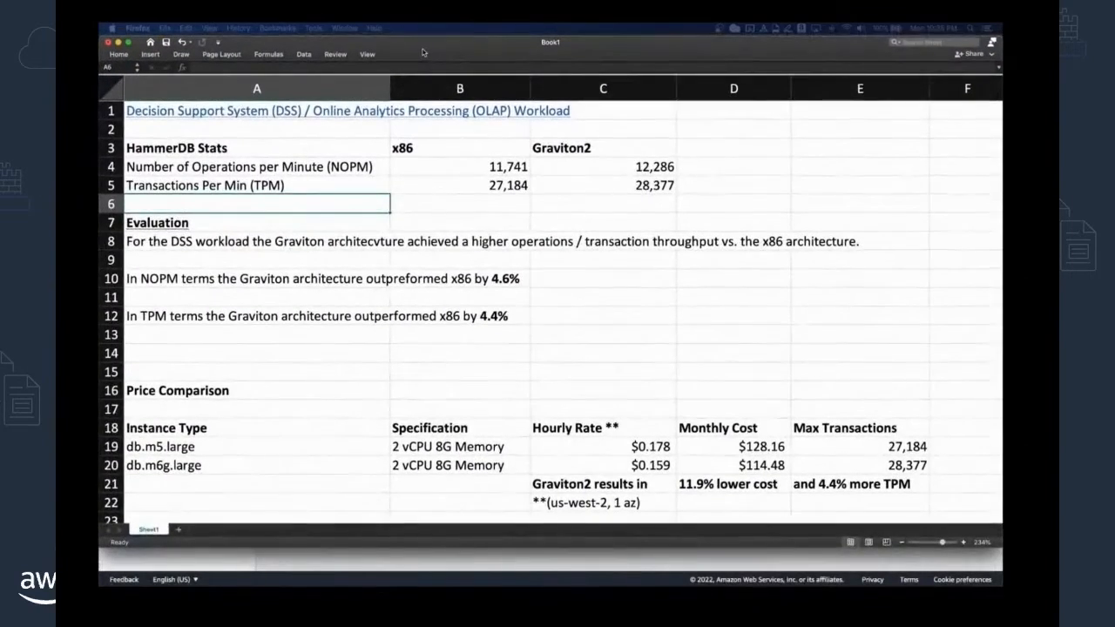
pyautogui.click(331, 166)
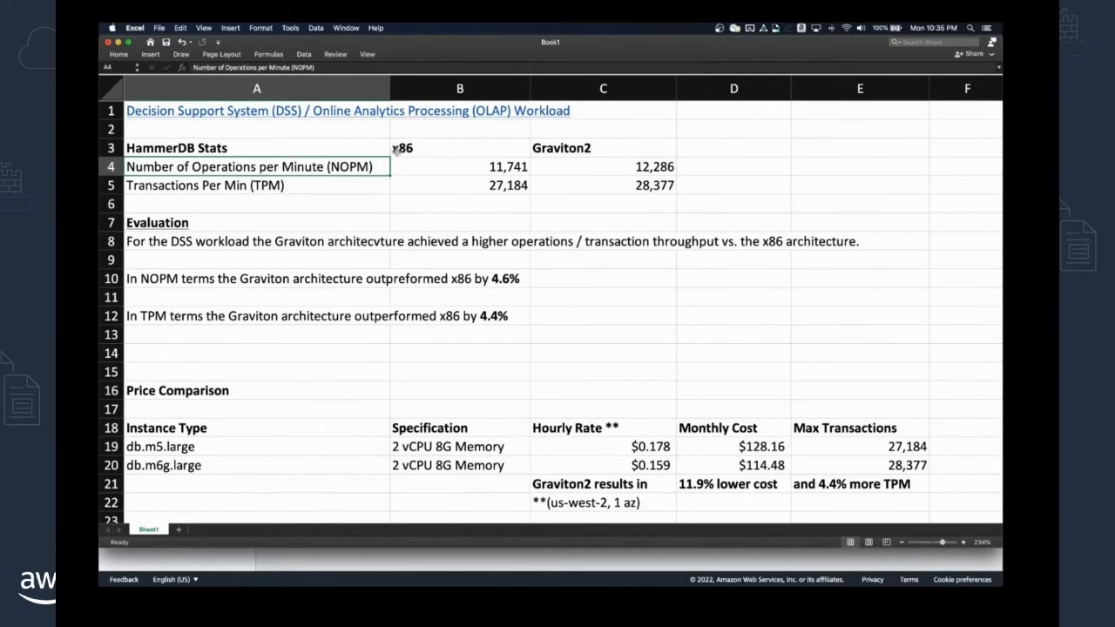
pyautogui.moveTo(472, 162); pyautogui.dragTo(575, 166)
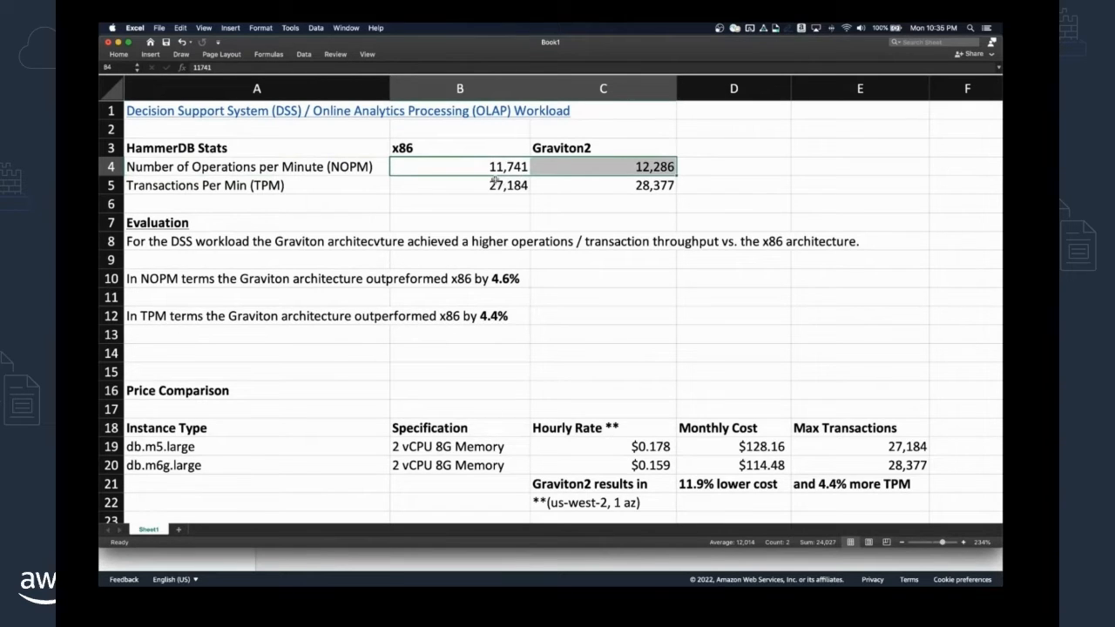
pyautogui.moveTo(494, 180); pyautogui.dragTo(588, 194)
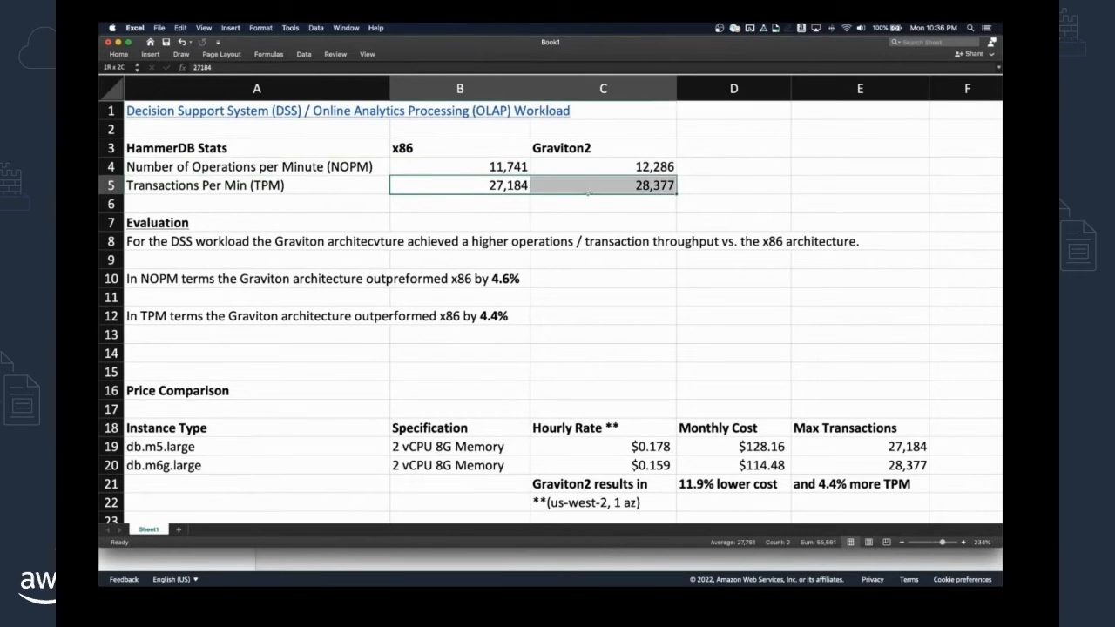
pyautogui.click(589, 186)
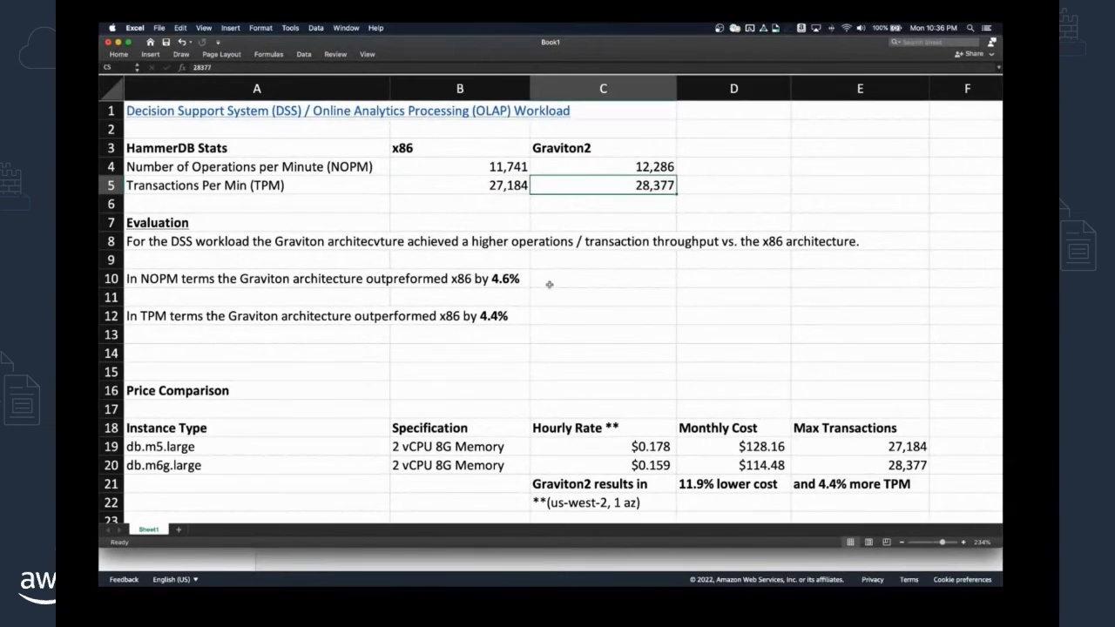
pyautogui.click(516, 280)
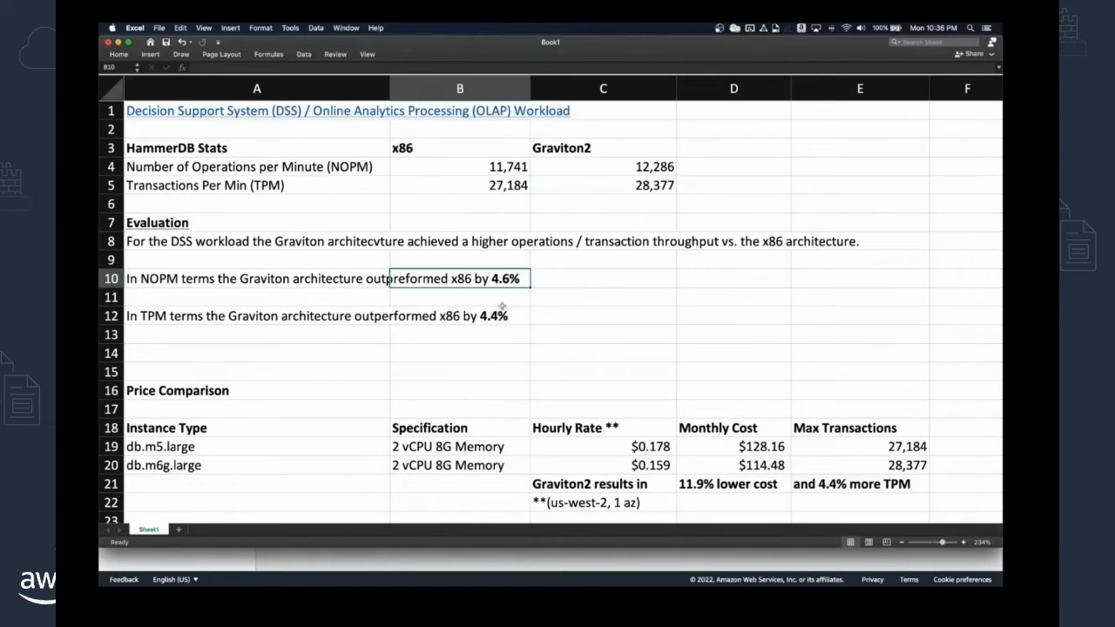
pyautogui.click(513, 318)
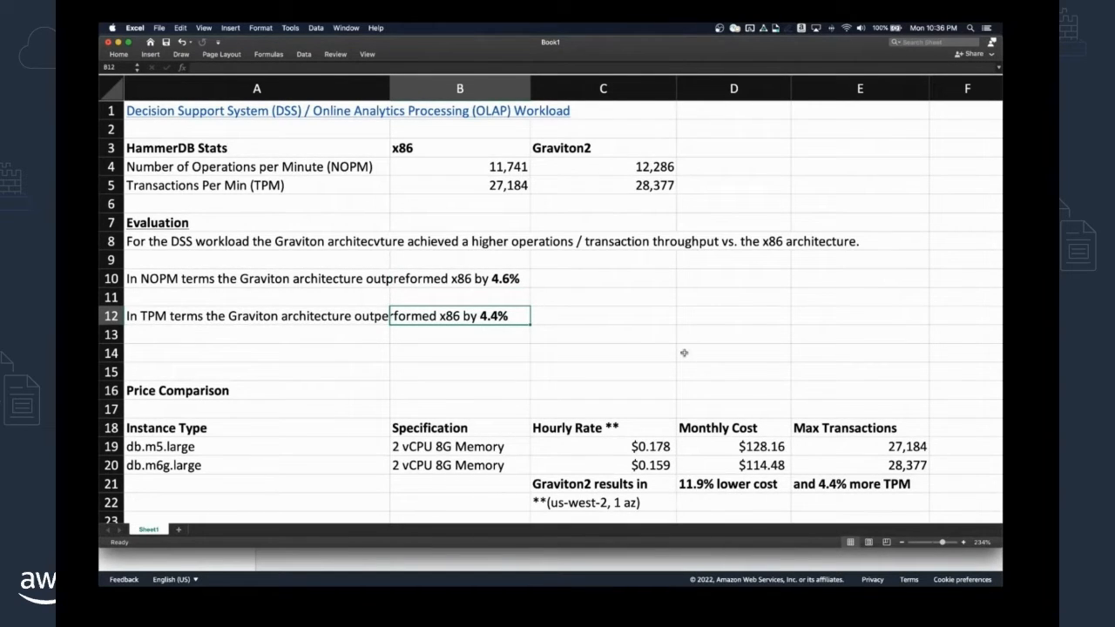
pyautogui.click(586, 337)
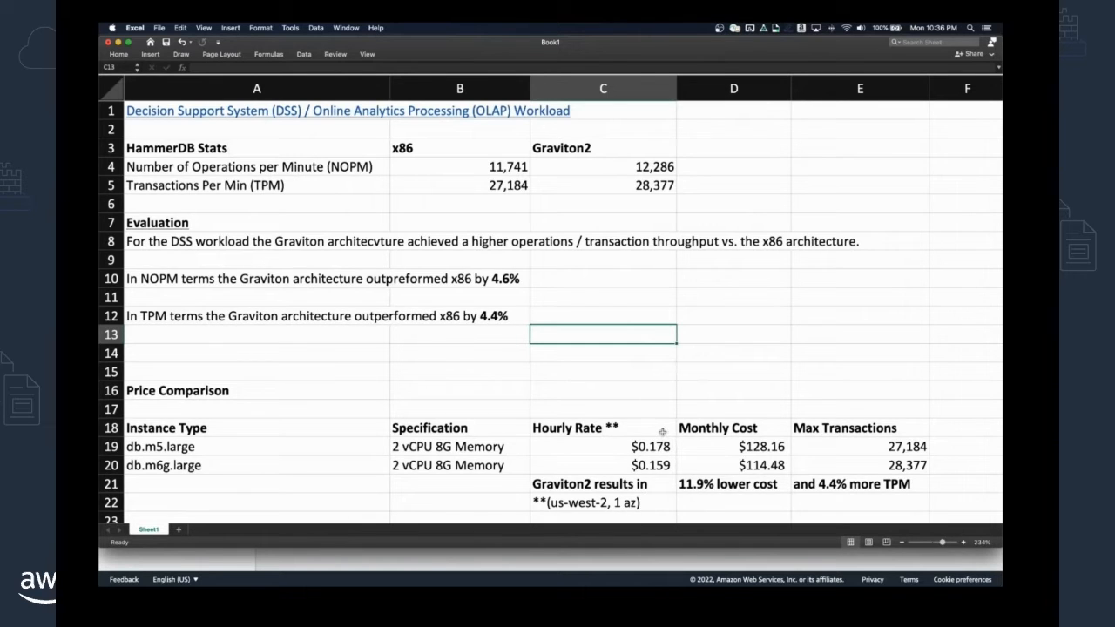
# Compare the monthly cost and max transactions of db.m5.large and db.m6g.large in the Price Comparison table, including the summary row.
pyautogui.click(731, 428)
pyautogui.moveTo(730, 429); pyautogui.dragTo(728, 465)
pyautogui.click(723, 484)
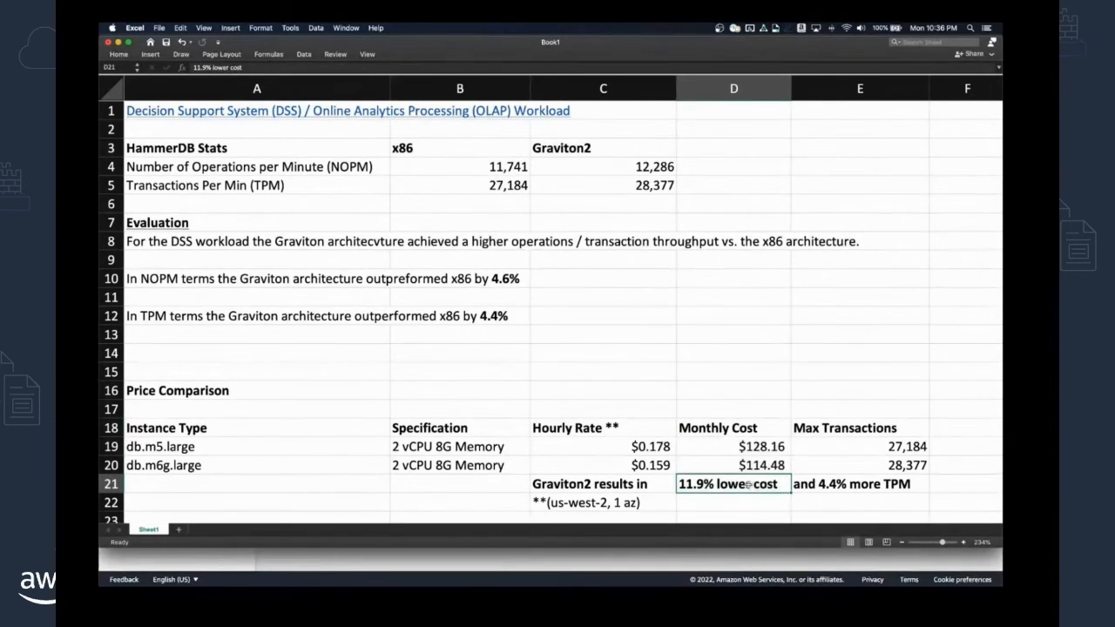
pyautogui.moveTo(840, 428); pyautogui.dragTo(847, 482)
pyautogui.click(852, 481)
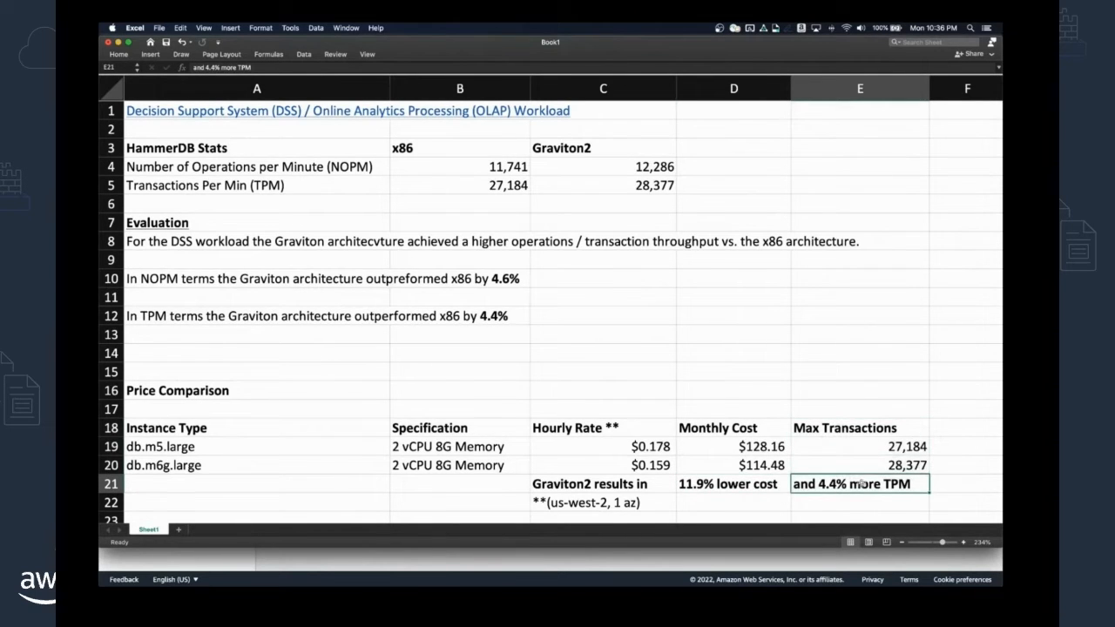
pyautogui.click(899, 430)
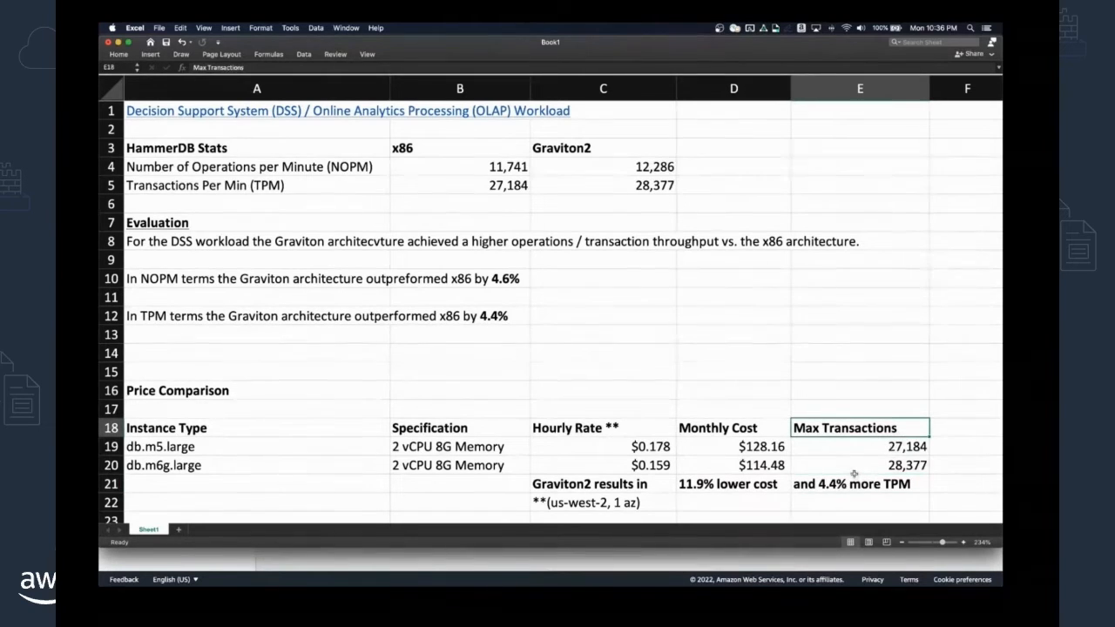